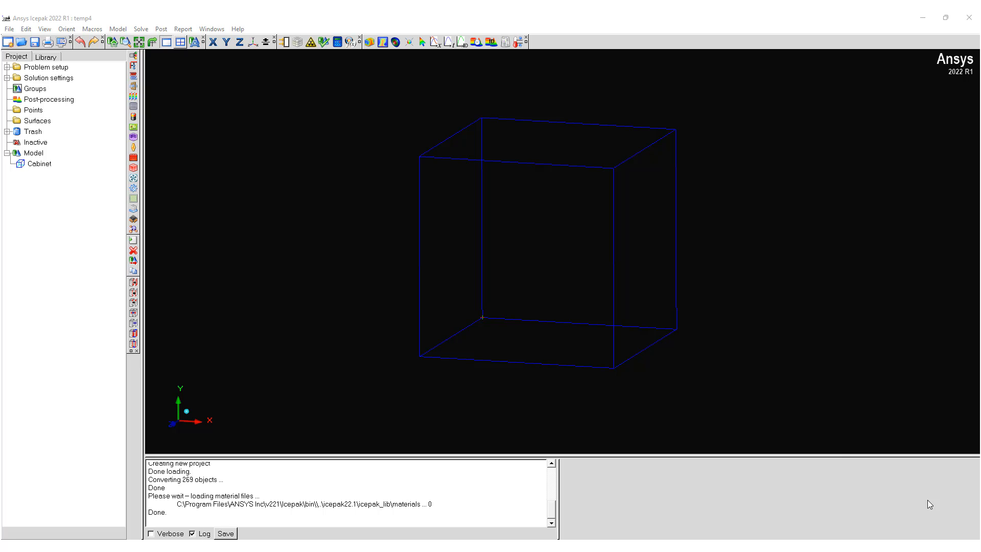
Step: Set all default units to Imperial in the preferences and apply them to this project only
mouse_move(495, 345)
left_mouse_down()
mouse_move(674, 315)
mouse_move(567, 313)
mouse_move(526, 324)
mouse_move(504, 352)
left_mouse_up()
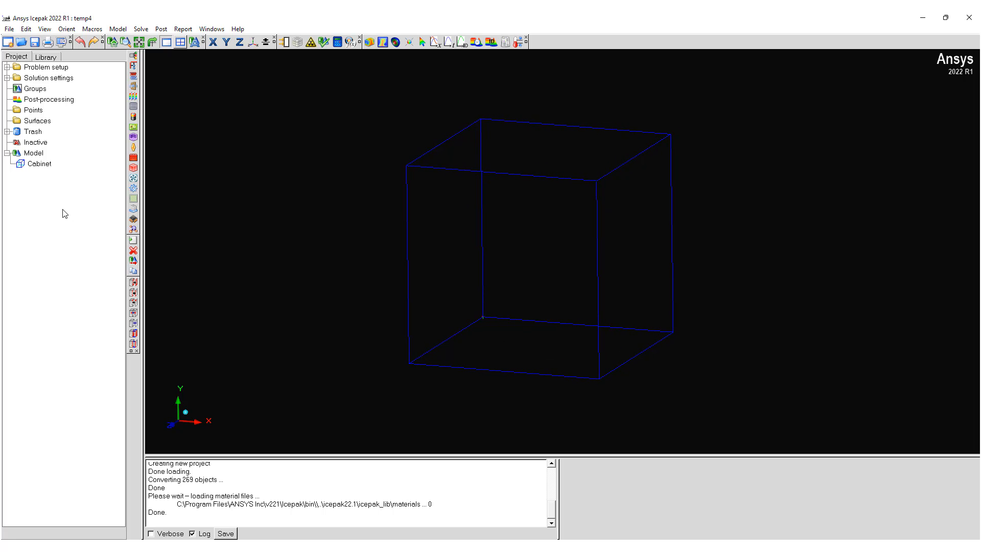
left_click(39, 164)
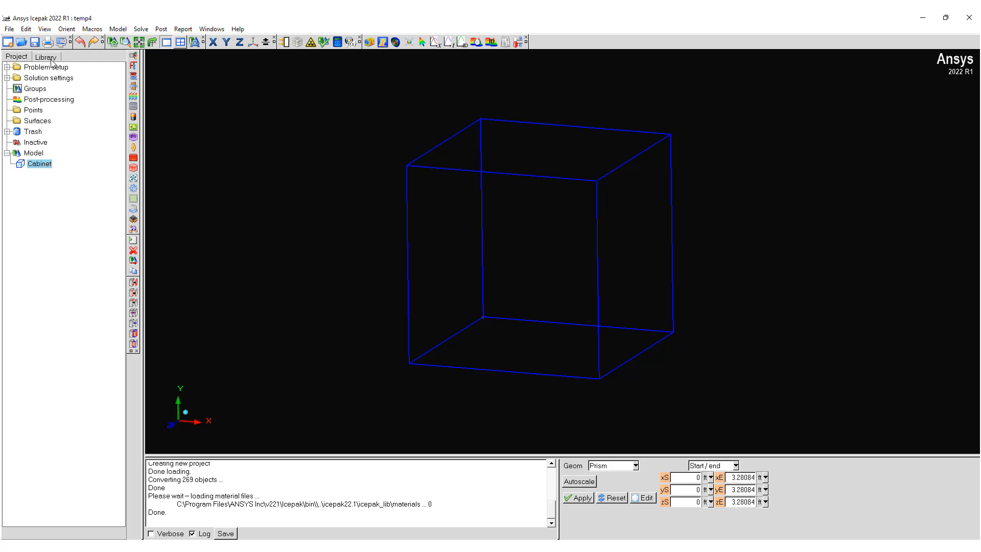
left_click(26, 29)
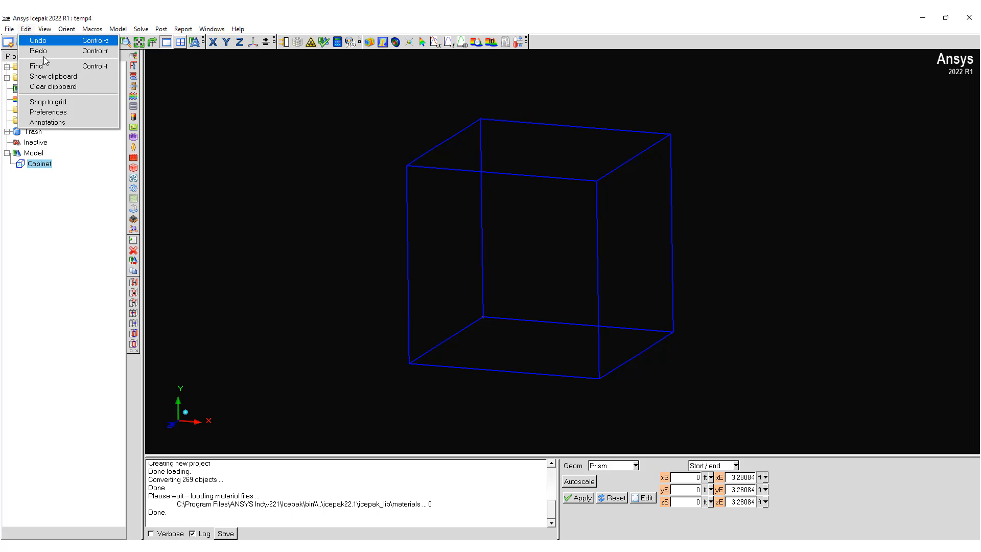
left_click(60, 114)
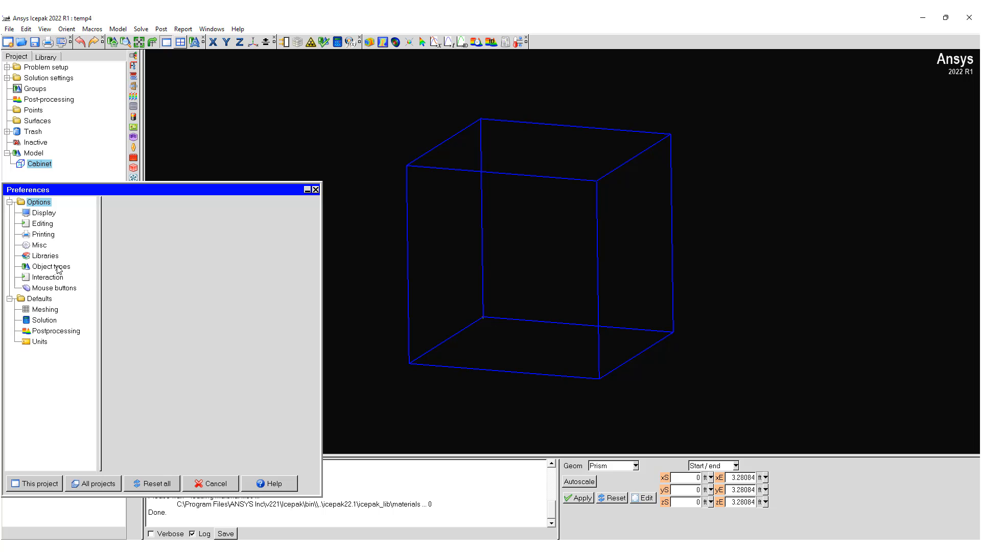
left_click(39, 342)
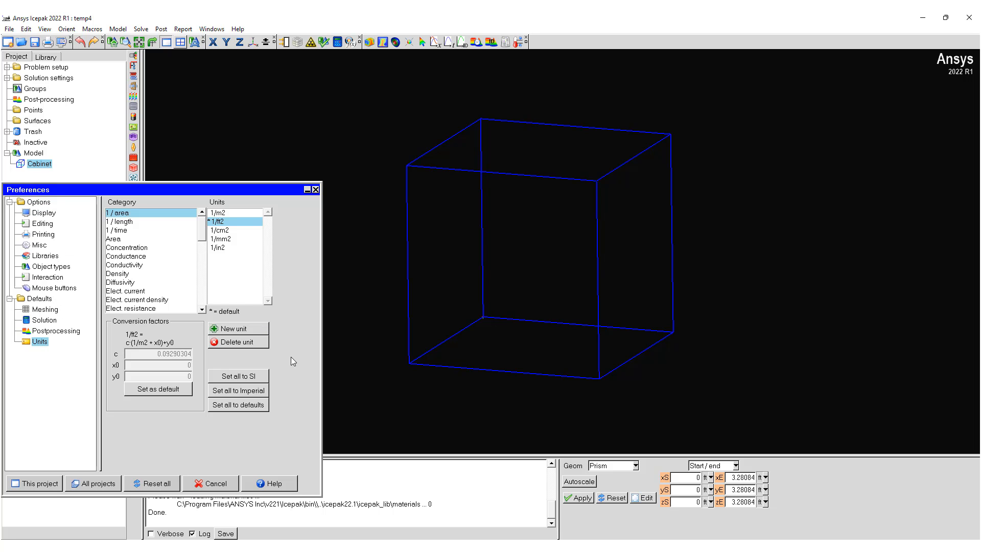
left_click(239, 390)
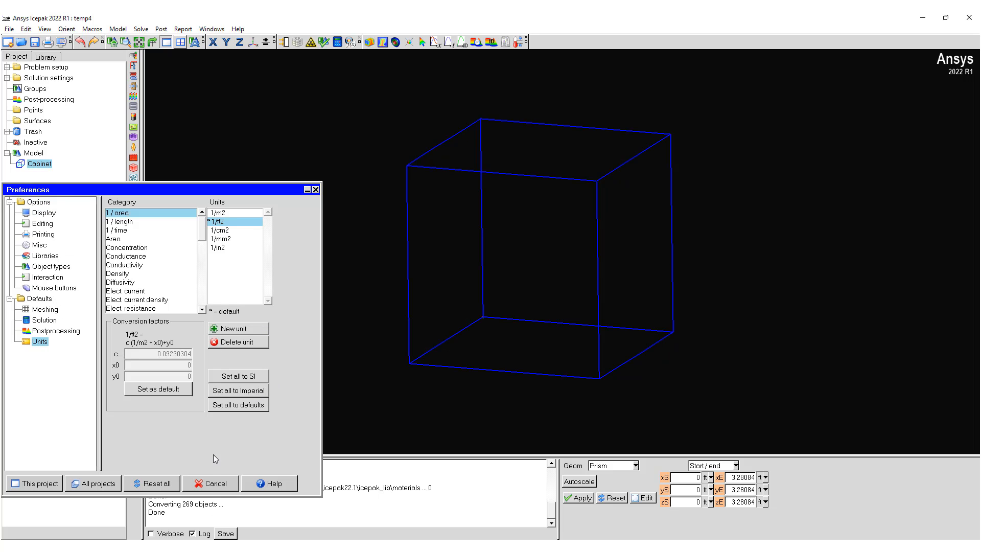
left_click(35, 483)
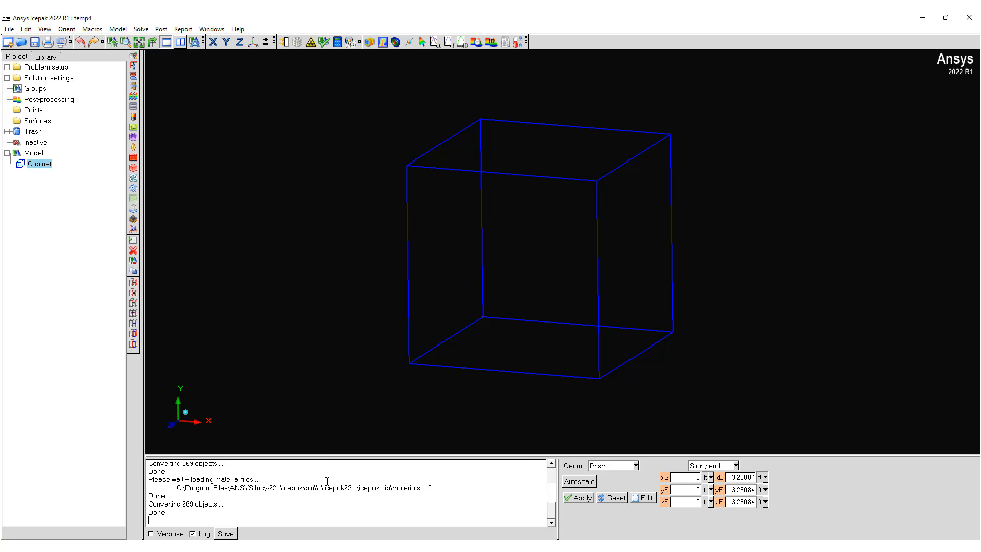
Step: Resize the cabinet by setting its end coordinates to xE 20 ft, yE 8 ft and zE 8.6 ft
double_click(743, 477)
type("20")
double_click(750, 490)
type("8")
double_click(739, 502)
type("8")
left_click(579, 499)
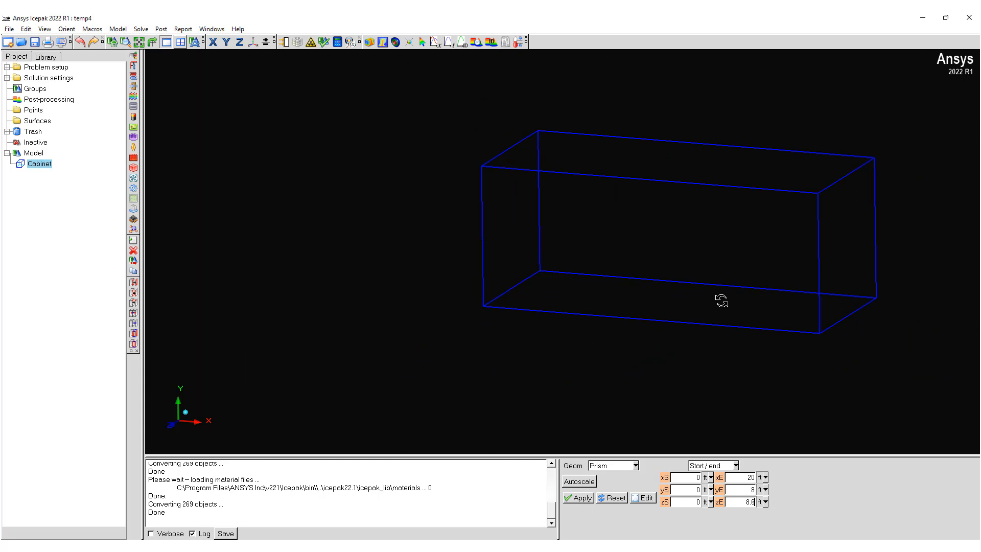
Step: Set the wall type of the cabinet's Min X and Max X sides to Wall
left_click_drag(746, 292, 808, 319)
middle_click_drag(808, 319, 679, 320)
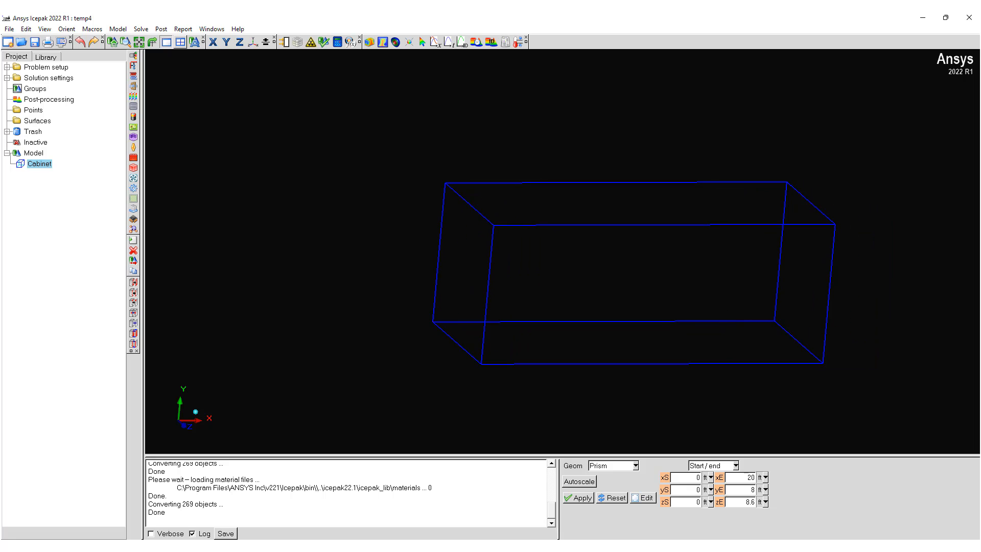
double_click(40, 165)
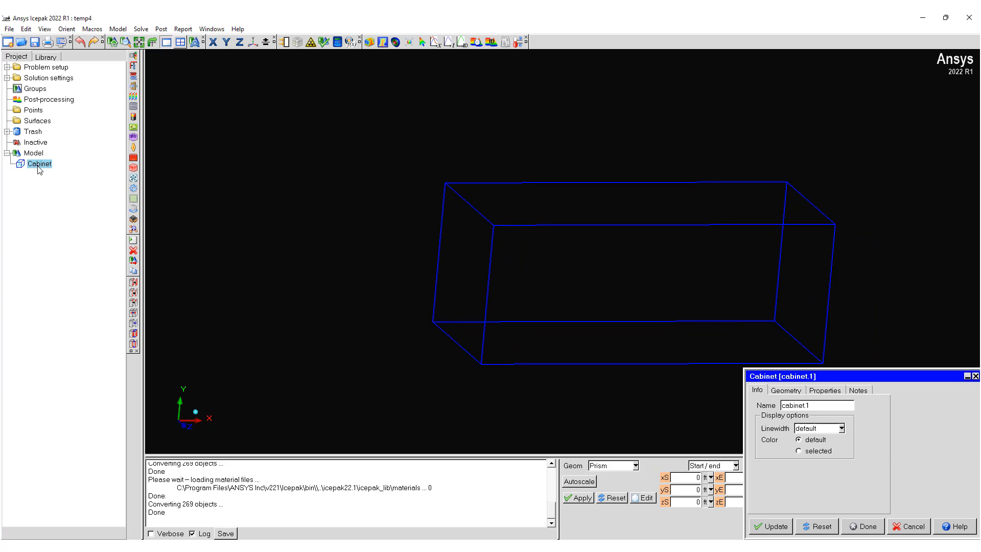
left_click(828, 397)
left_click(832, 420)
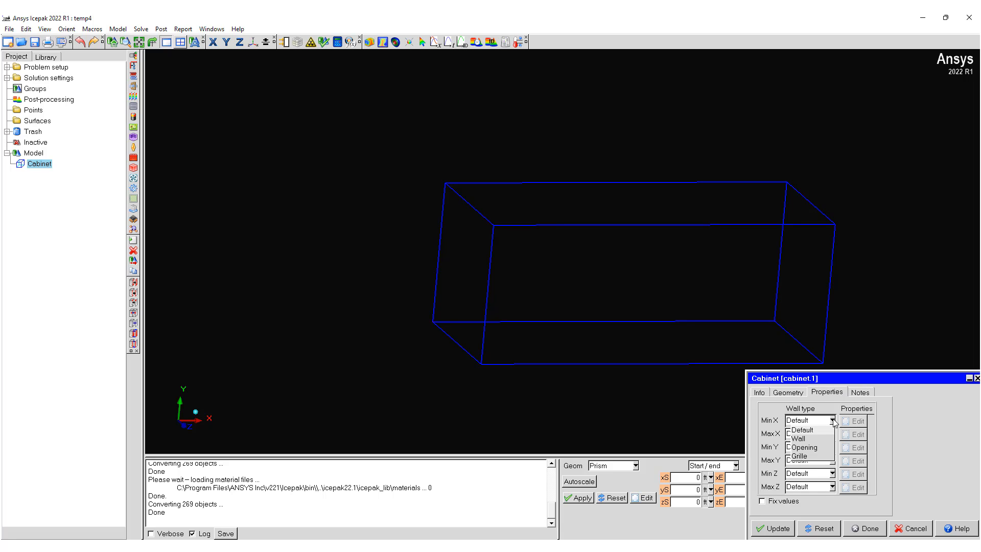
left_click(798, 438)
left_click(832, 433)
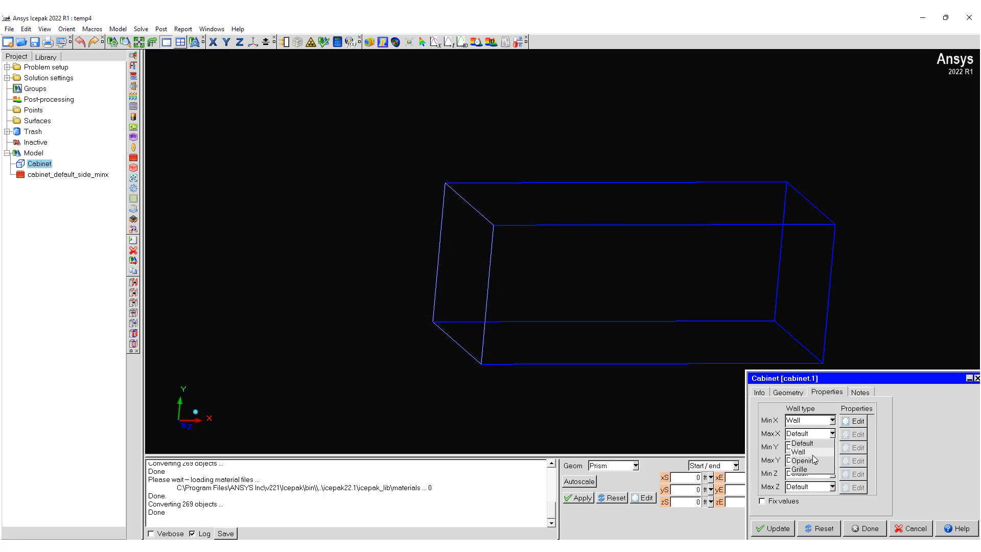
left_click(798, 451)
Step: Set the wall type of the cabinet's Min Y, Max Y, Min Z and Max Z sides to Wall
left_click(831, 446)
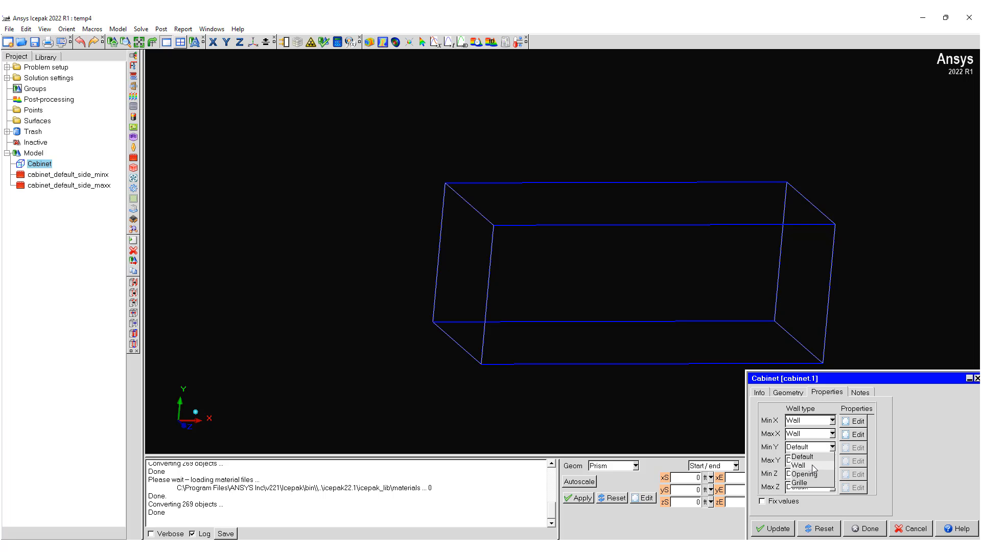
left_click(798, 465)
left_click(832, 460)
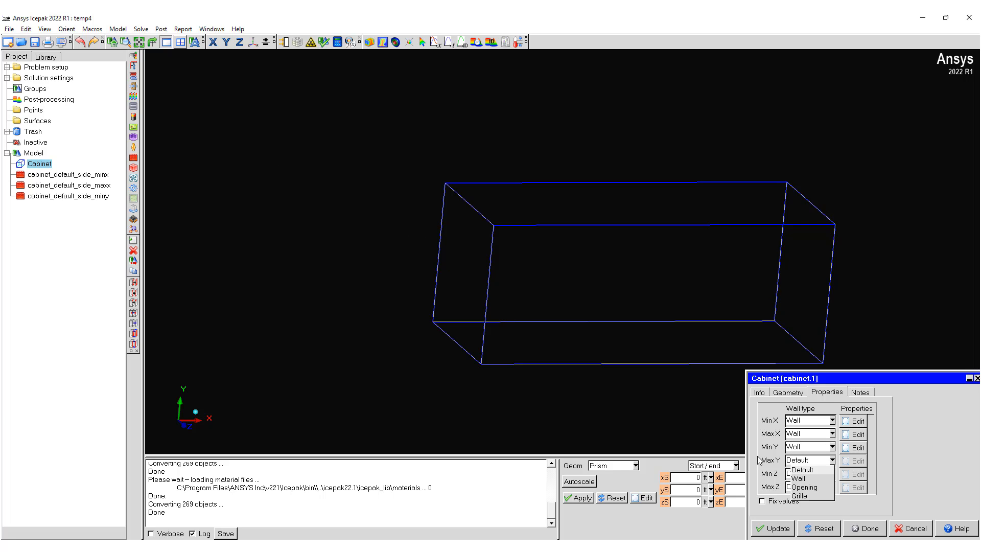
left_click(798, 478)
left_click(812, 473)
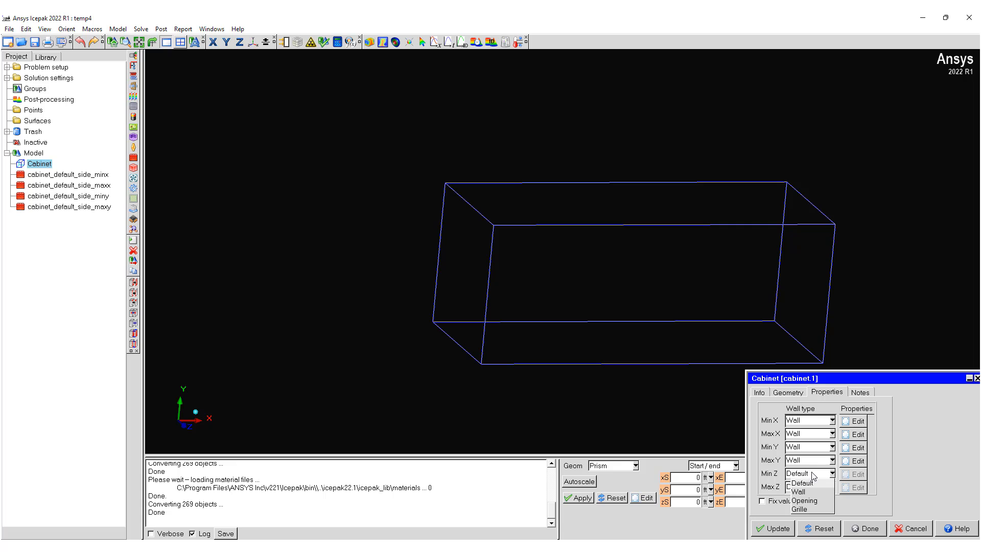
left_click(808, 491)
left_click(815, 487)
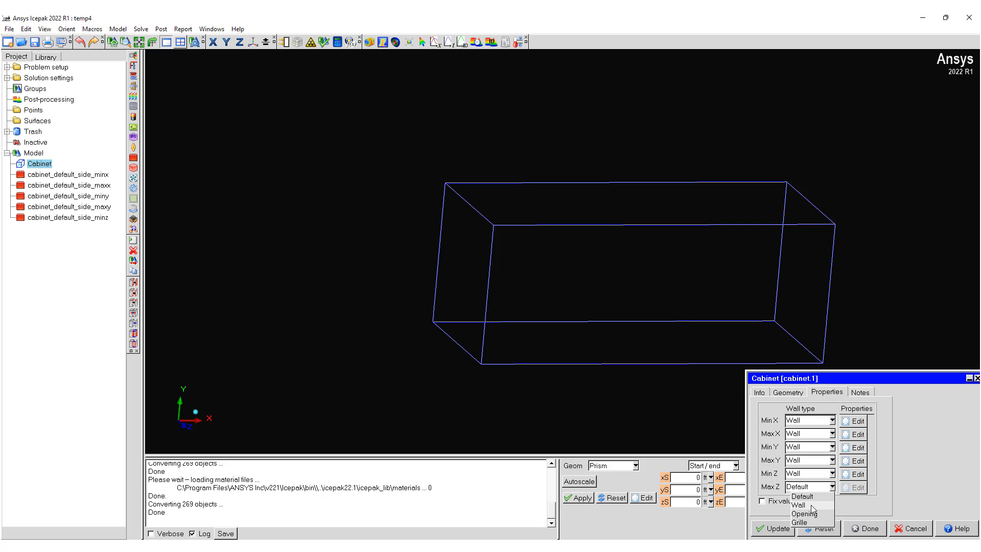
left_click(811, 507)
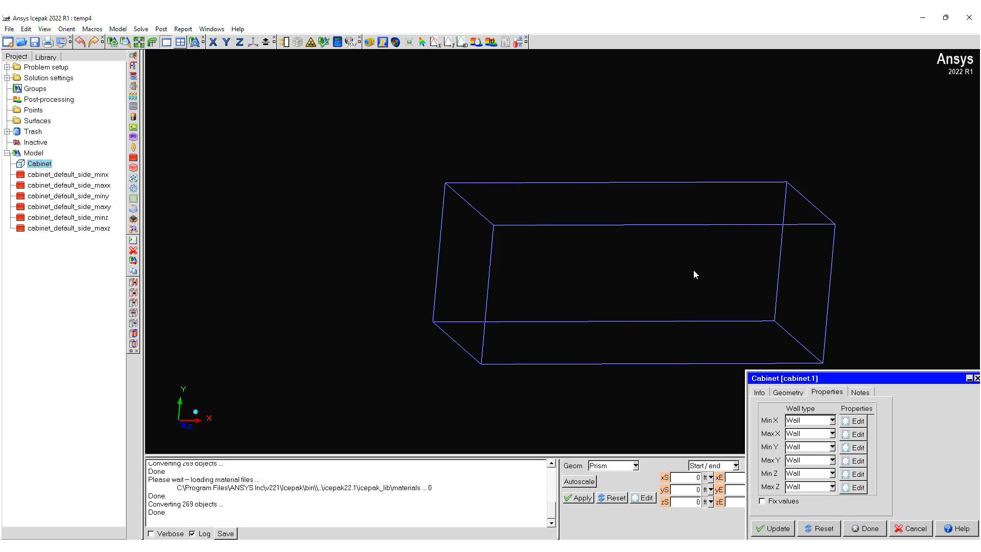
left_click_drag(693, 274, 659, 318)
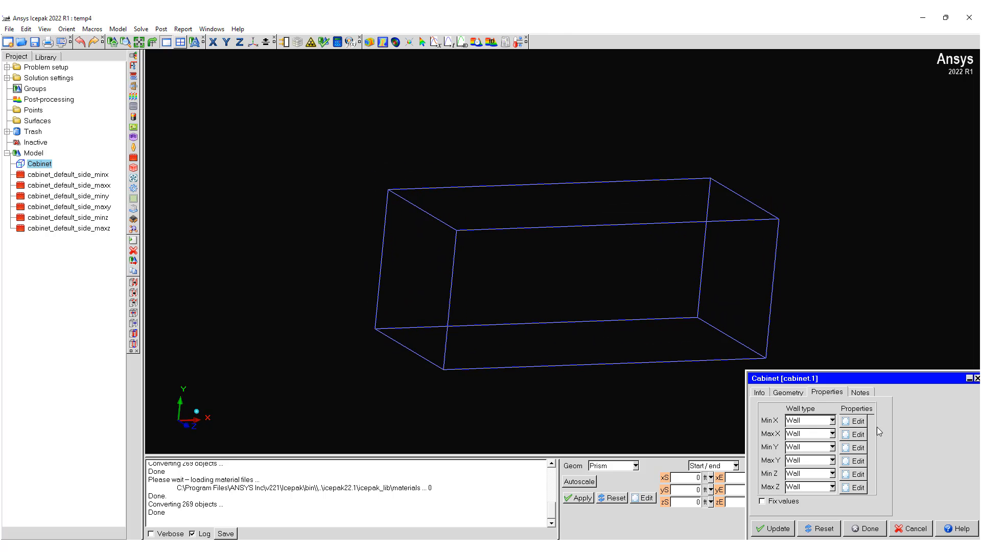
left_click(870, 529)
Step: Select all six cabinet side walls and set the wall thickness to 6 in in their shared properties
left_click(76, 176)
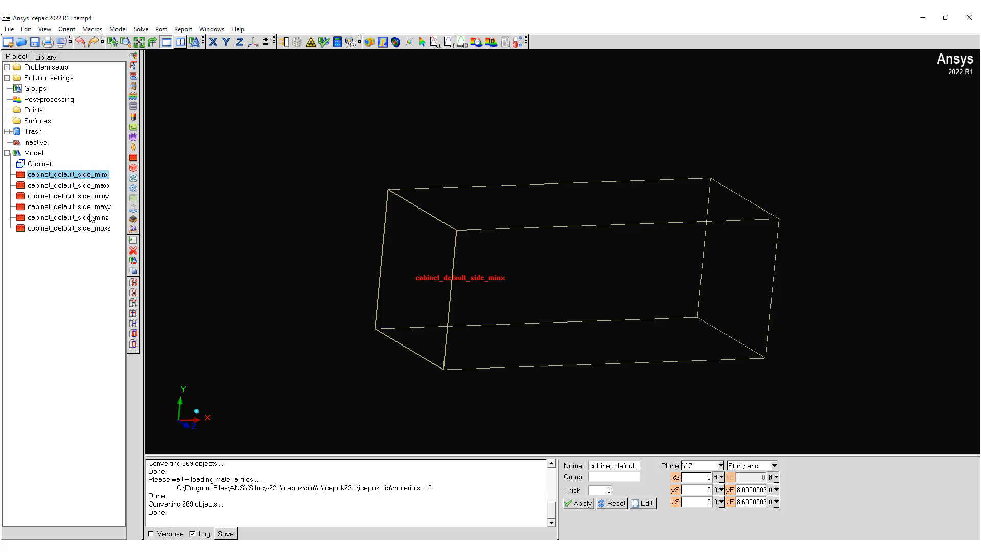
left_click(75, 229, "shift")
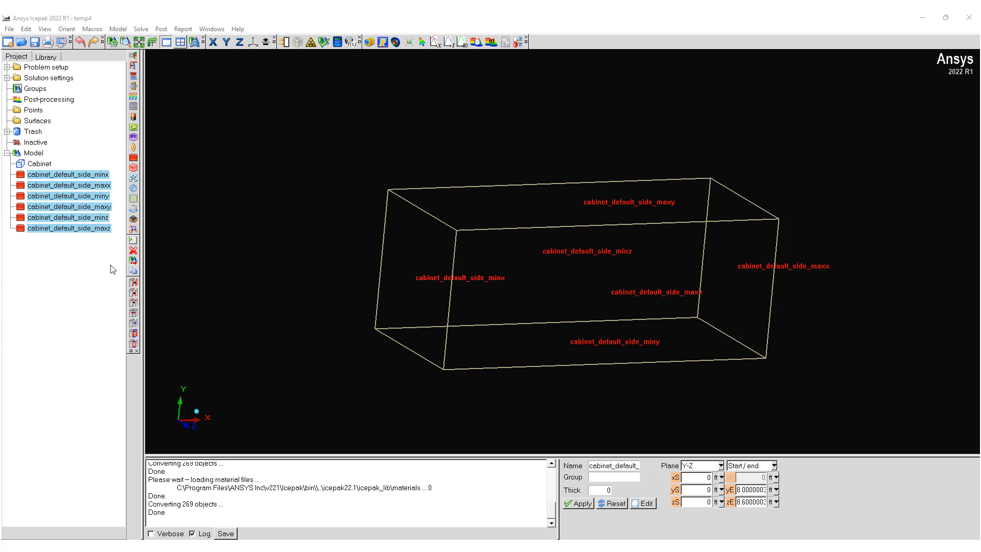
left_click(651, 508)
left_click(844, 305)
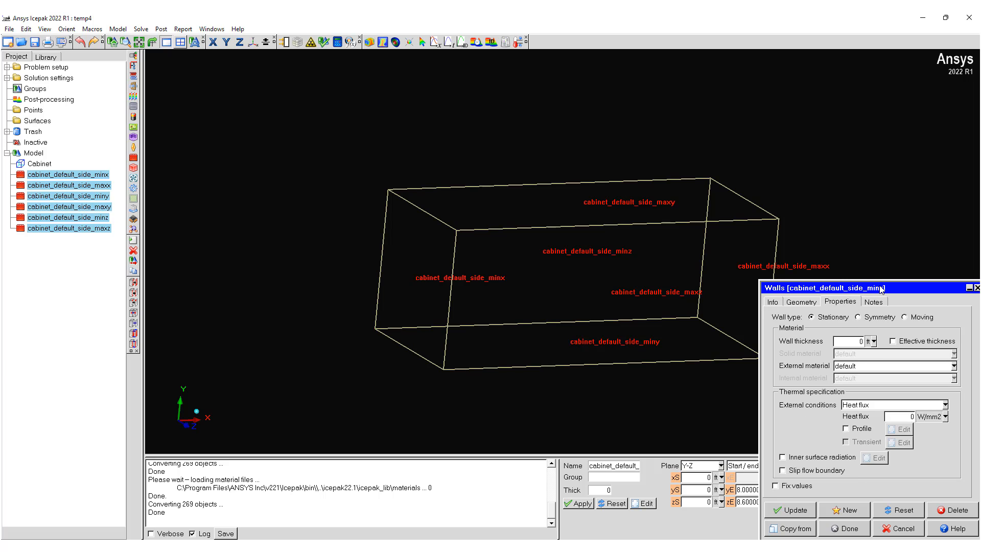
left_click_drag(881, 288, 763, 255)
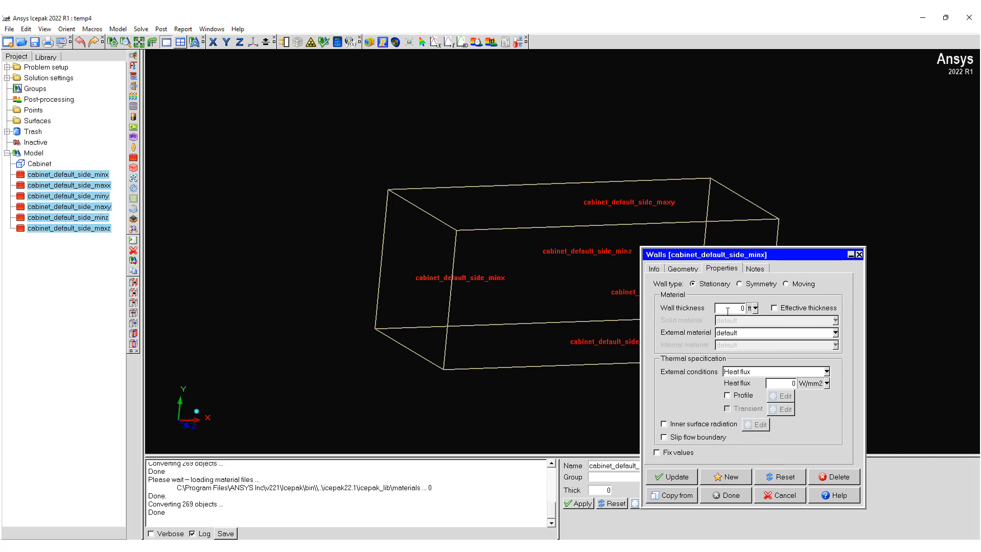
left_click(754, 309)
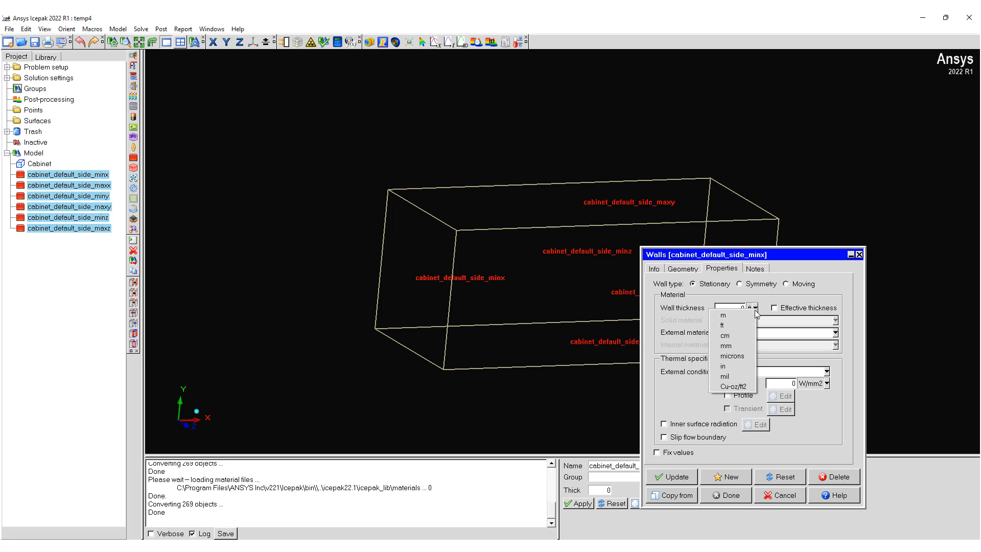
left_click(725, 366)
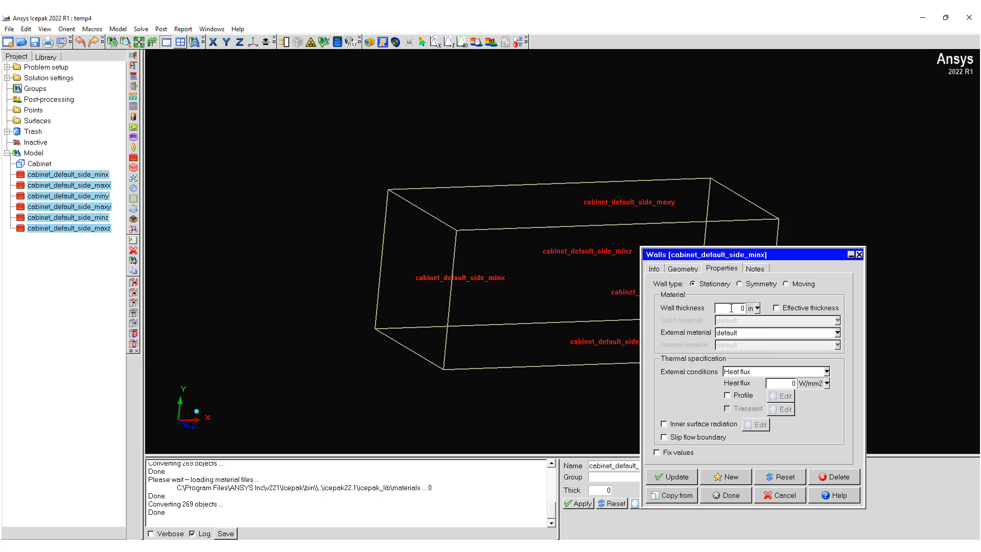
type("6")
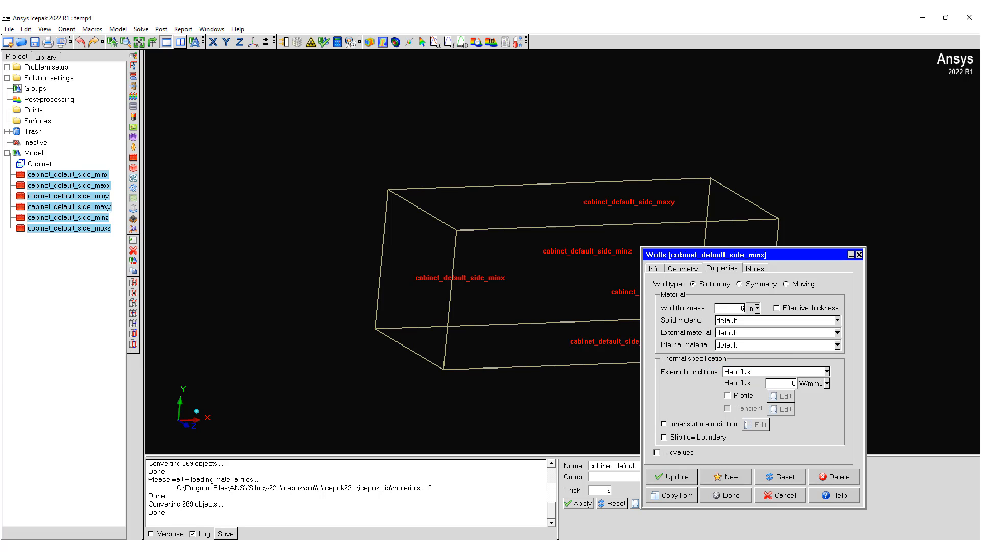
Step: Assign Polystyrene-JSME as the solid material of the selected walls and update them
left_click(836, 320)
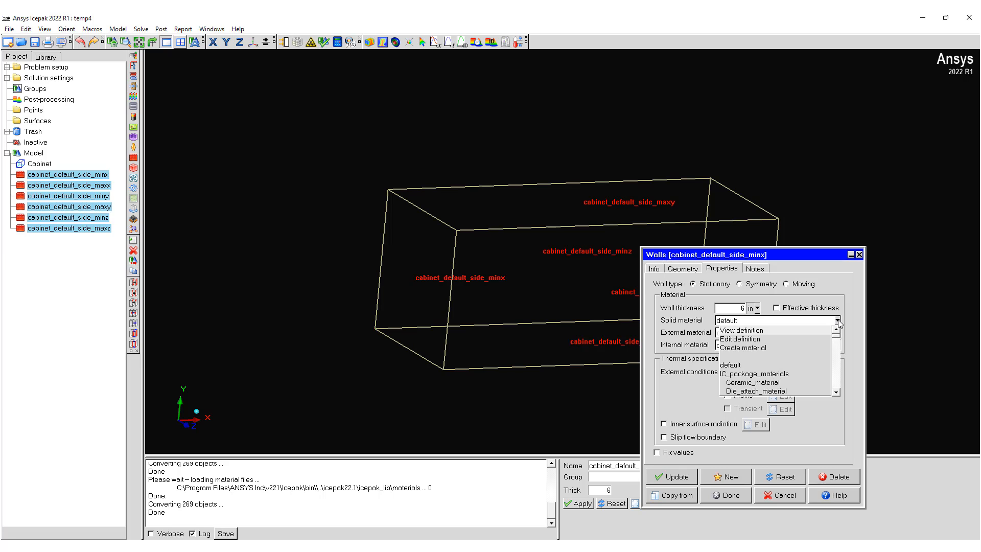
left_click(793, 323)
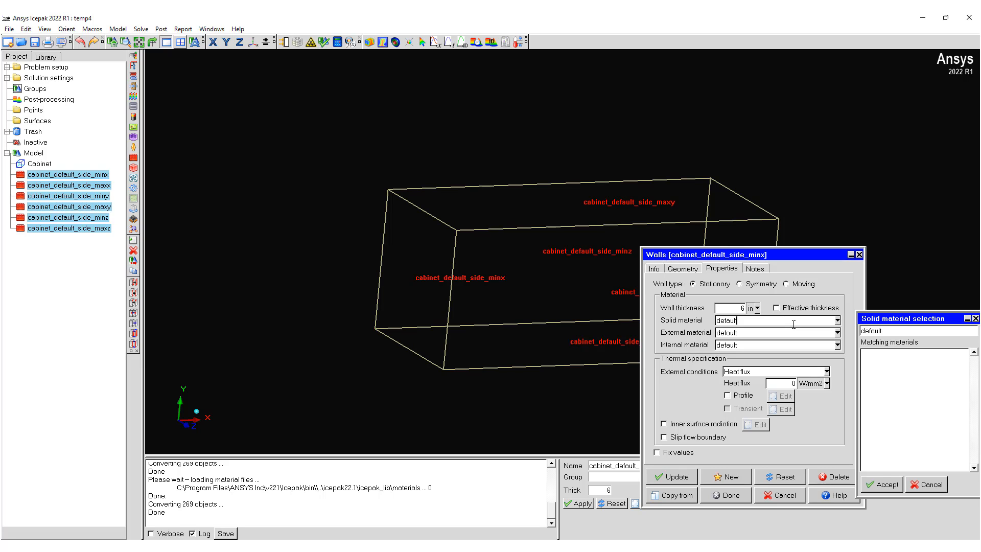
double_click(921, 333)
type("poly")
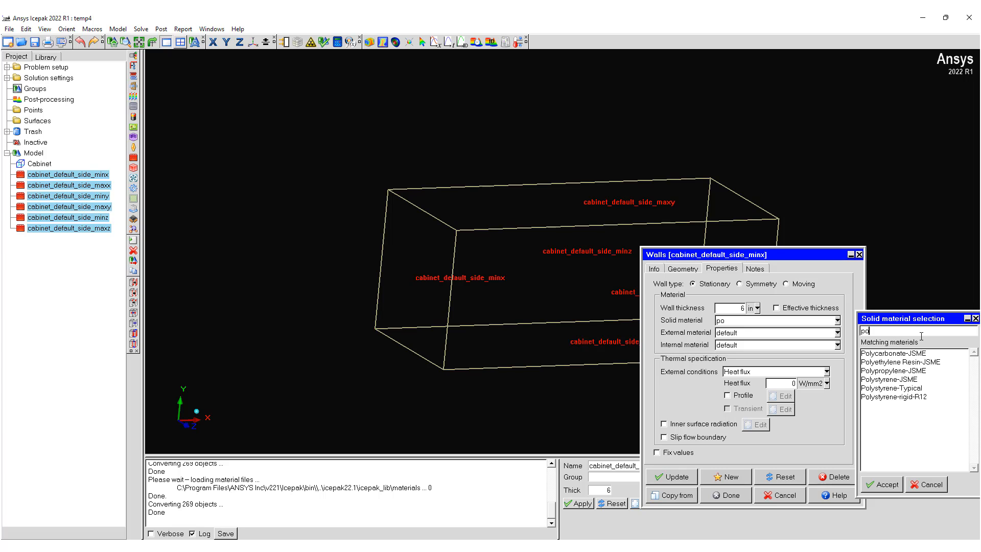
left_click(897, 381)
left_click(883, 484)
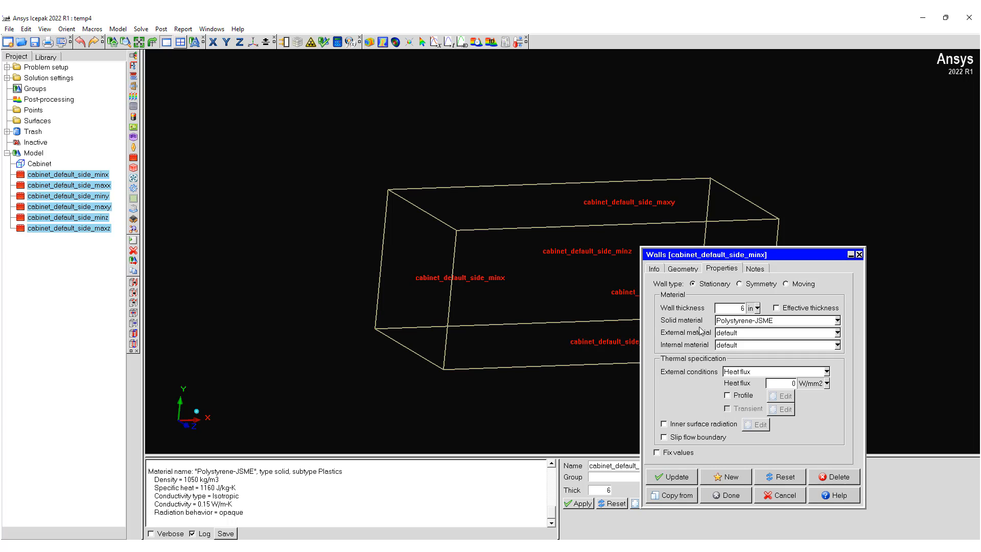
left_click(690, 480)
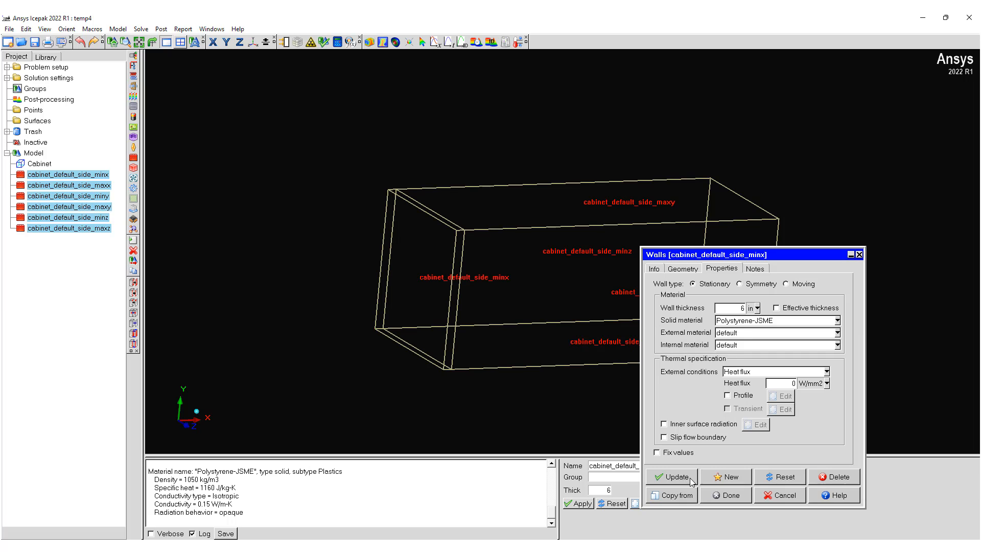
left_click(729, 496)
Step: Enable the Effective thickness option in the selected cabinet walls' properties and update them
left_click_drag(525, 256, 508, 282)
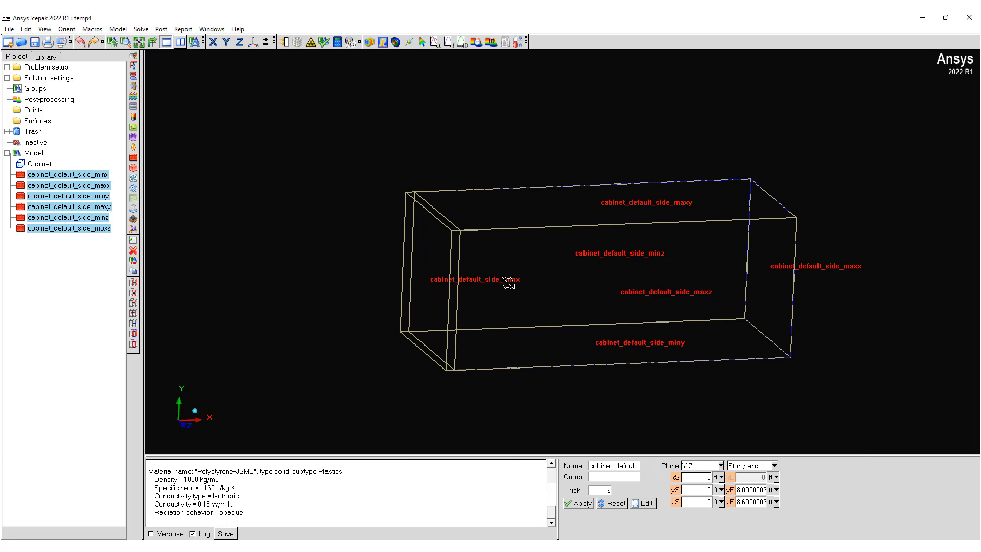
left_click(650, 504)
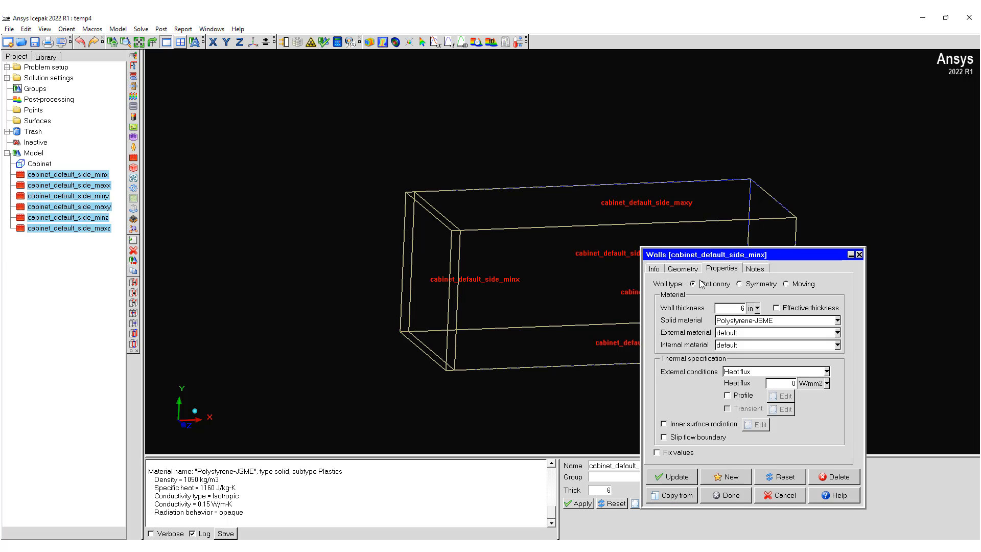
left_click(776, 308)
left_click(676, 478)
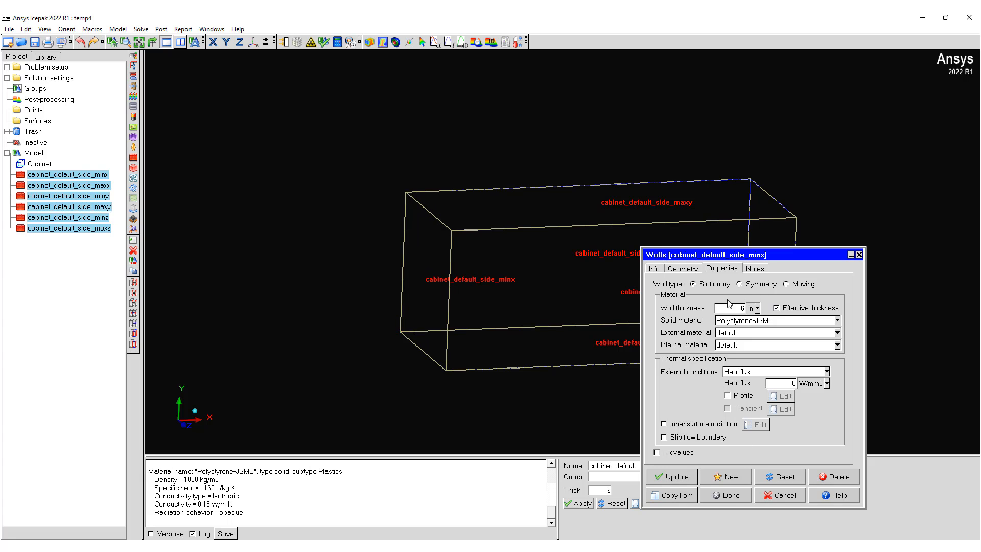
left_click(721, 498)
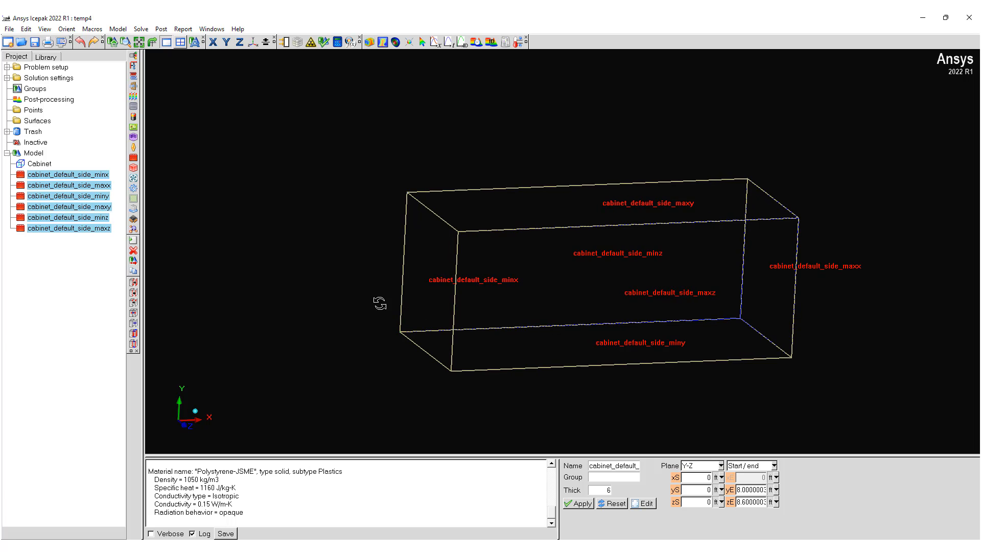
Step: Set the wall thickness of the cabinet's Max X side wall to 6 in
double_click(97, 186)
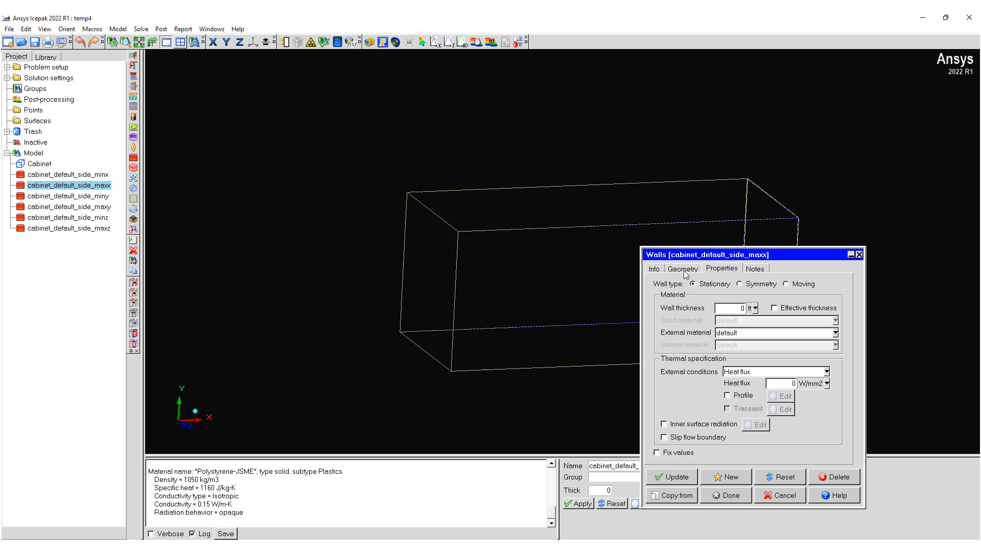
left_click(755, 308)
left_click(736, 366)
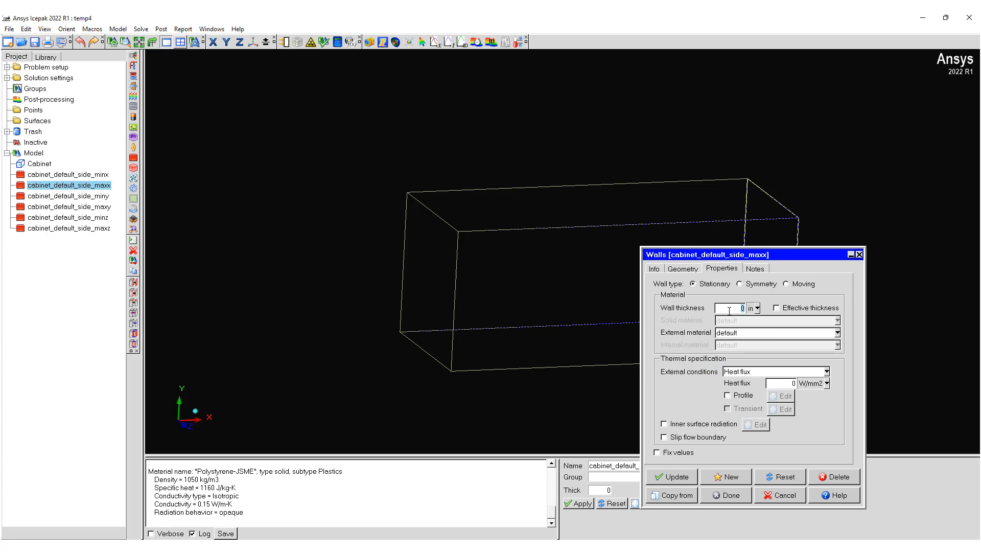
type("6")
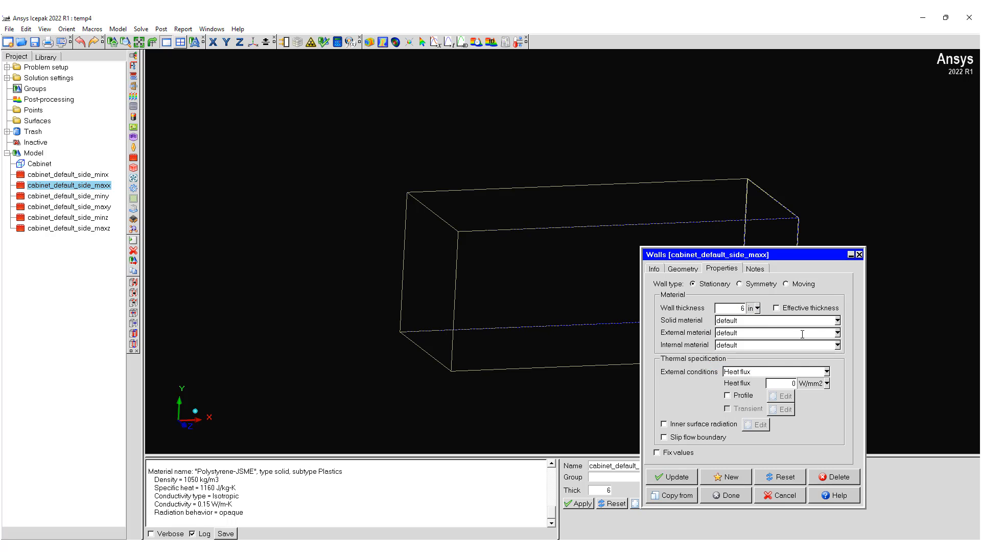
left_click(829, 333)
double_click(895, 332)
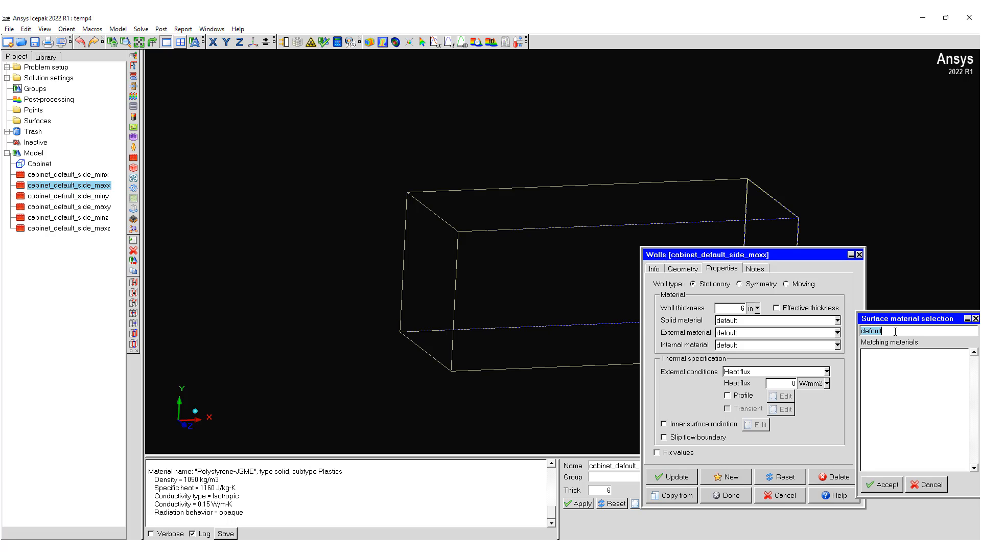
type("poly")
key("BackSpace")
key("BackSpace")
key("BackSpace")
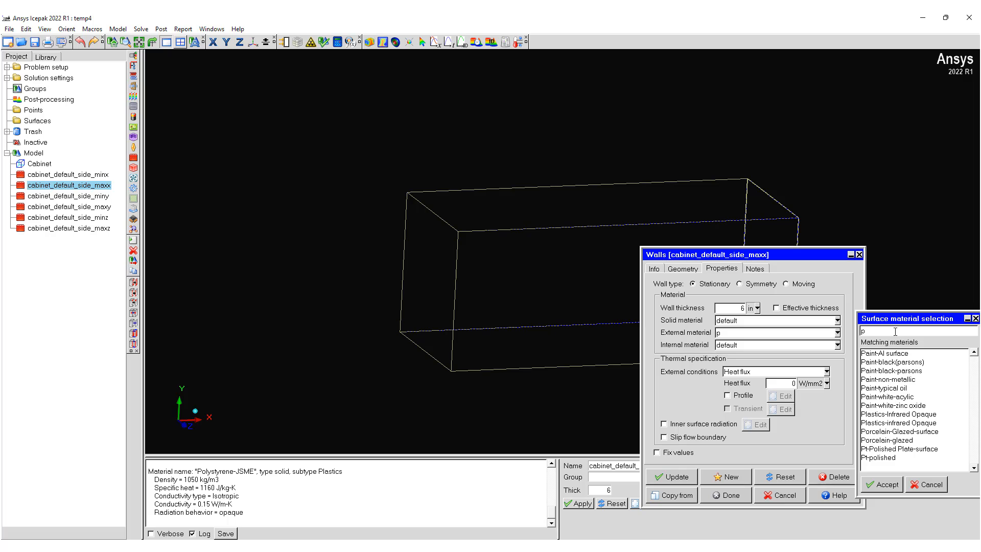
left_click(914, 485)
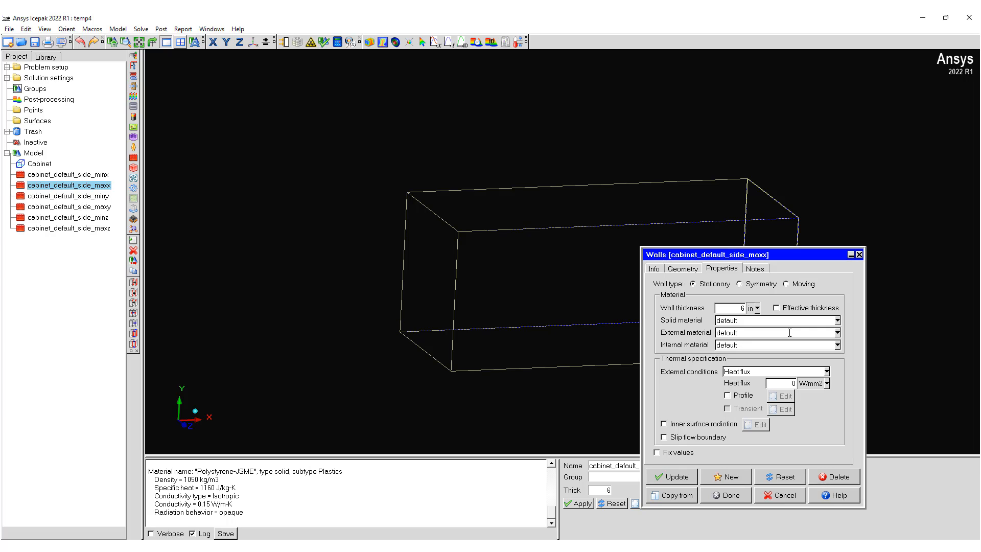
Step: Assign Polystyrene-JSME as the solid material of the Max X wall and update it
left_click(821, 321)
double_click(900, 331)
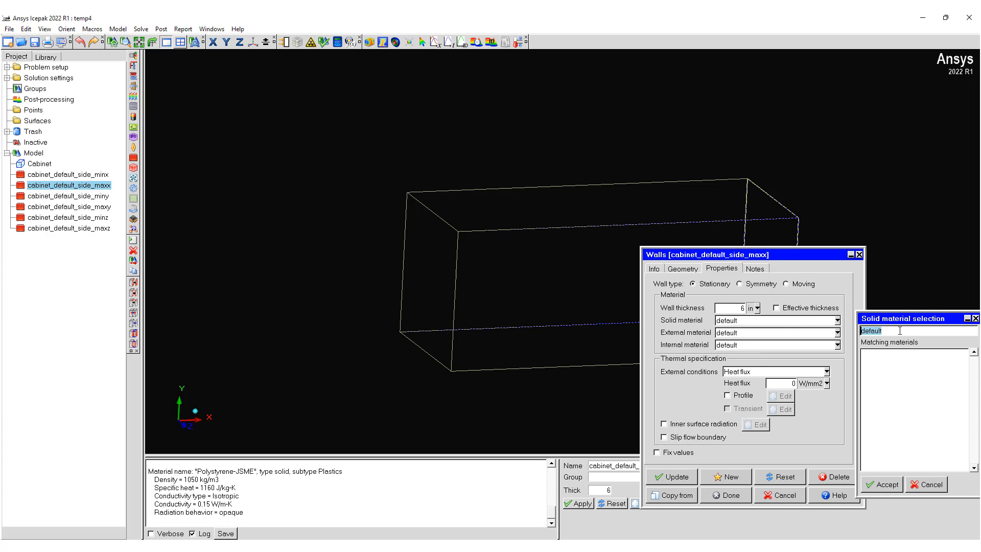
type("po")
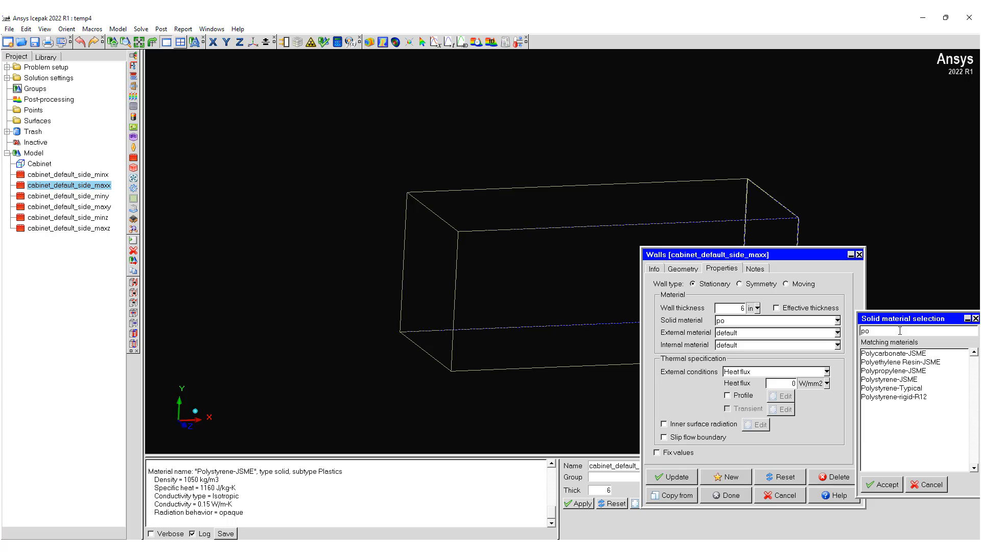
double_click(891, 379)
left_click(673, 477)
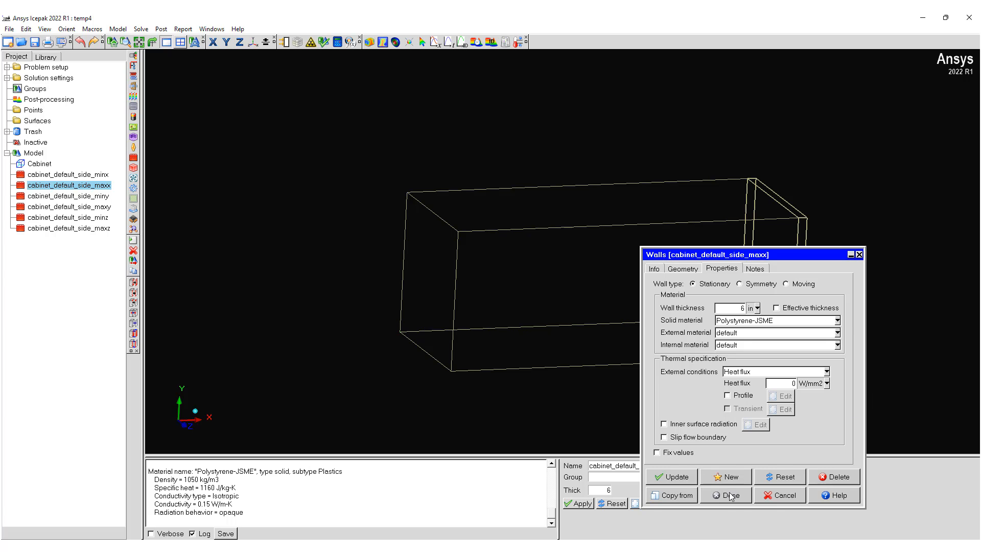
left_click(731, 497)
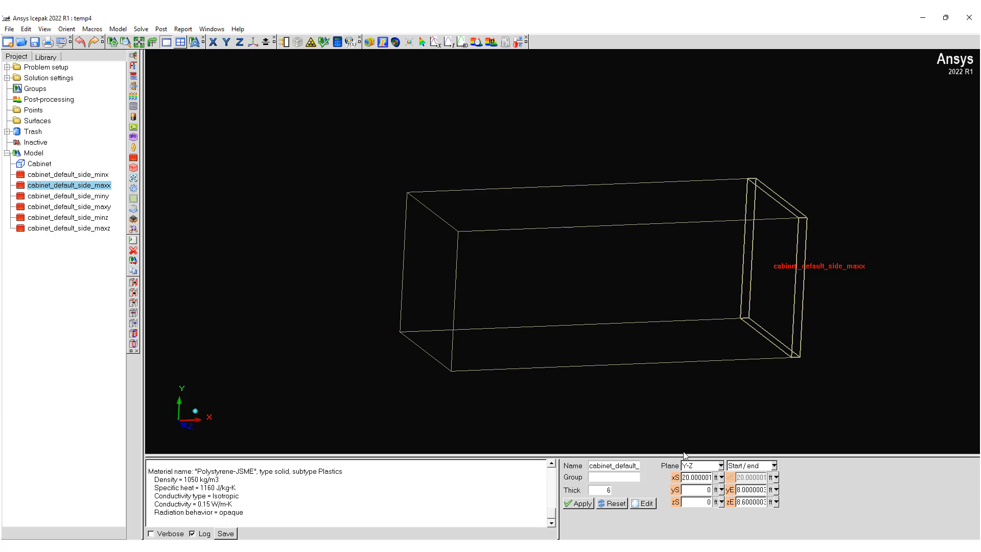
Step: Enable the Effective thickness option for the cabinet's Max X wall
double_click(97, 186)
left_click(790, 309)
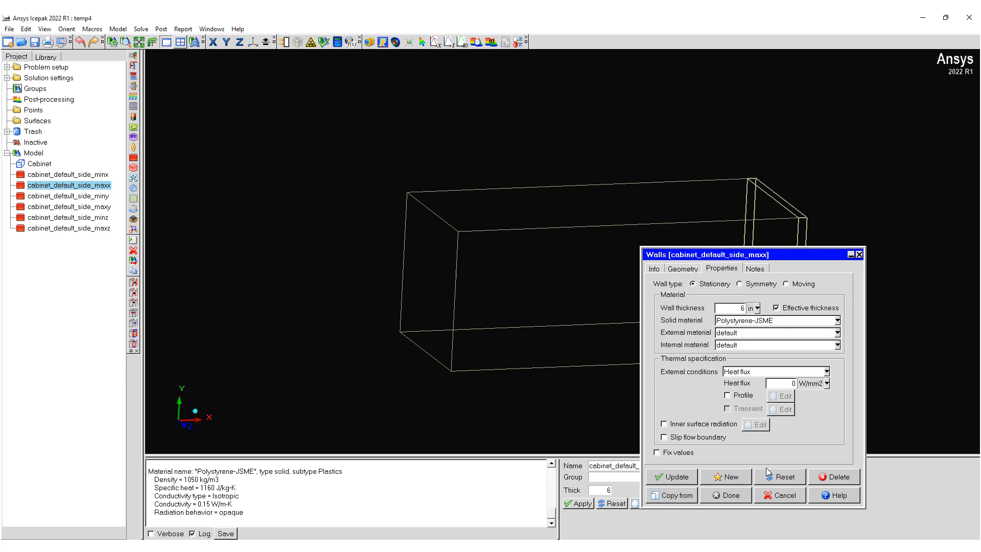
left_click(728, 494)
Step: Select the Min Y, Max Y, Min Z and Max Z walls and set their shared wall thickness to 6 in
left_click(79, 200)
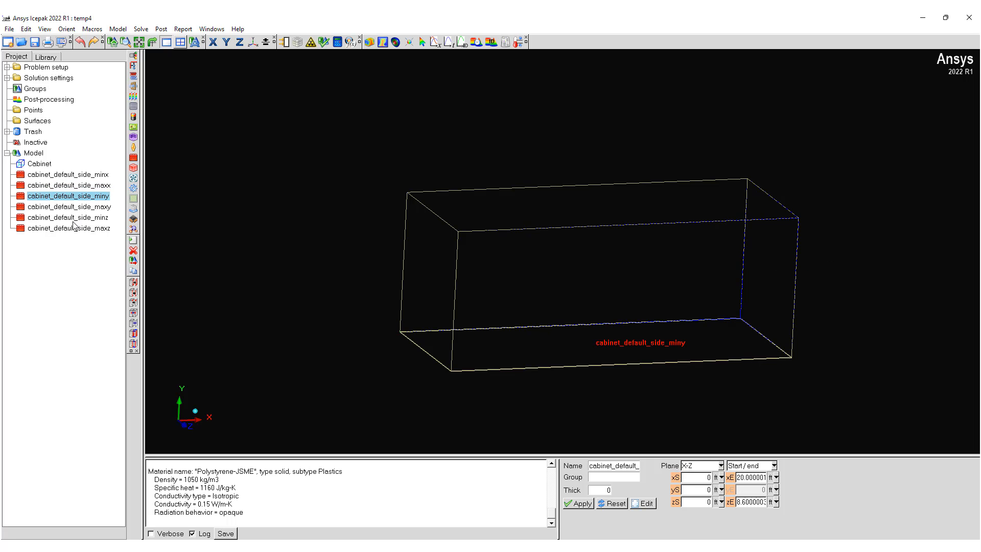
left_click(74, 221, "shift")
left_click(72, 229, "shift")
right_click(72, 230)
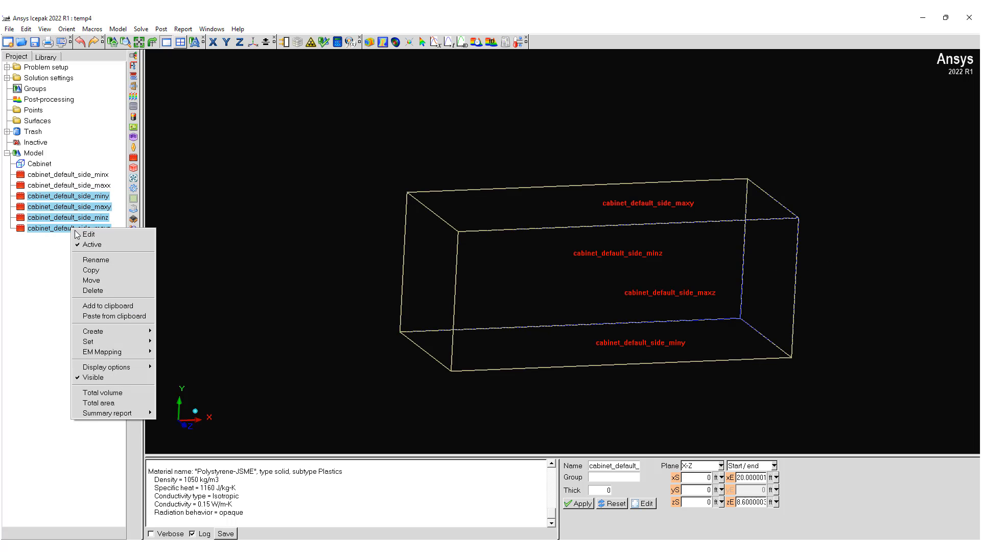
left_click(90, 234)
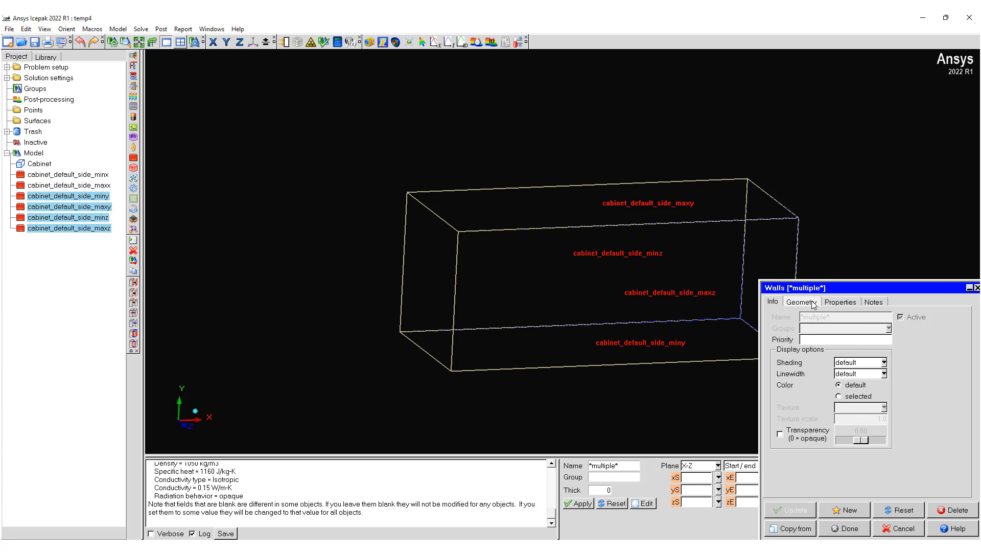
left_click(831, 302)
left_click(874, 342)
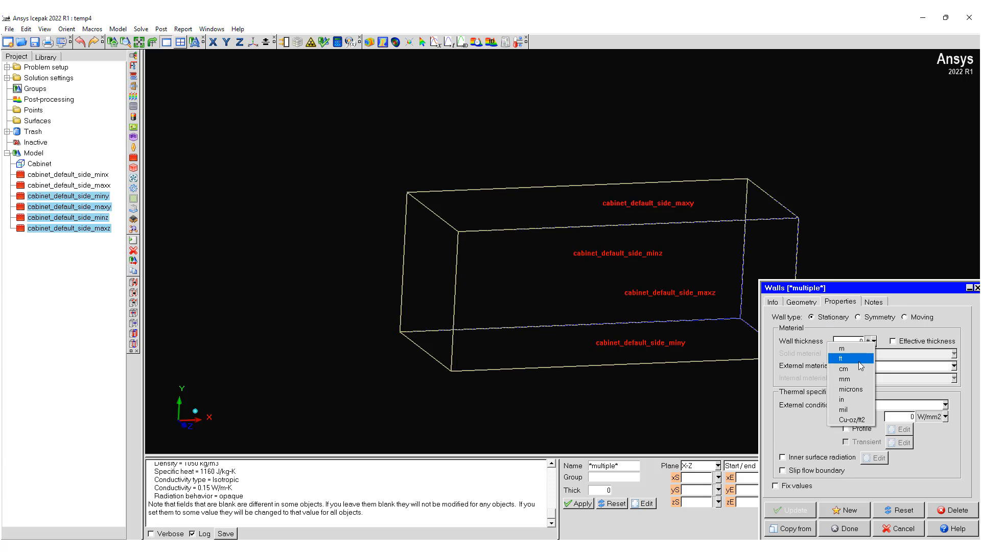
left_click(850, 396)
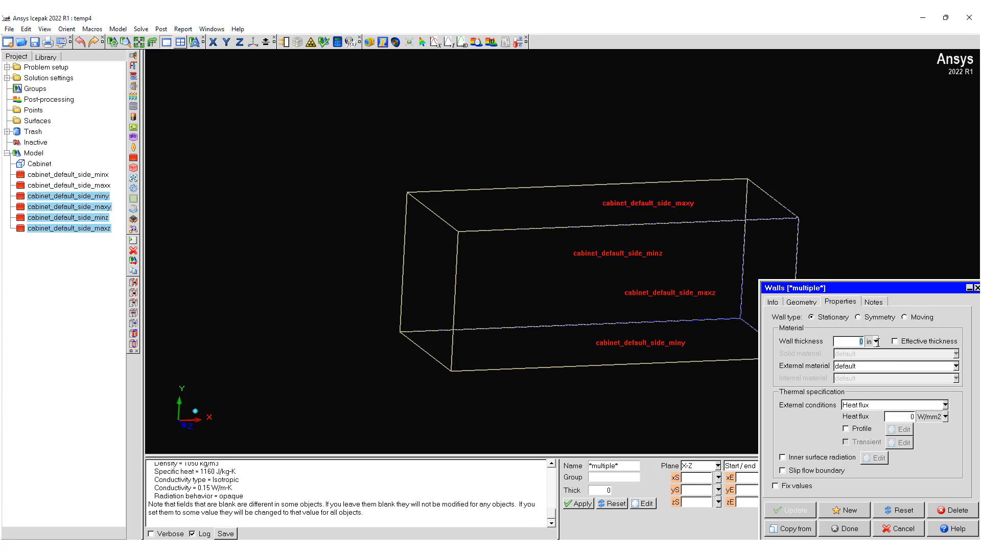
type("5")
key("BackSpace")
type("6")
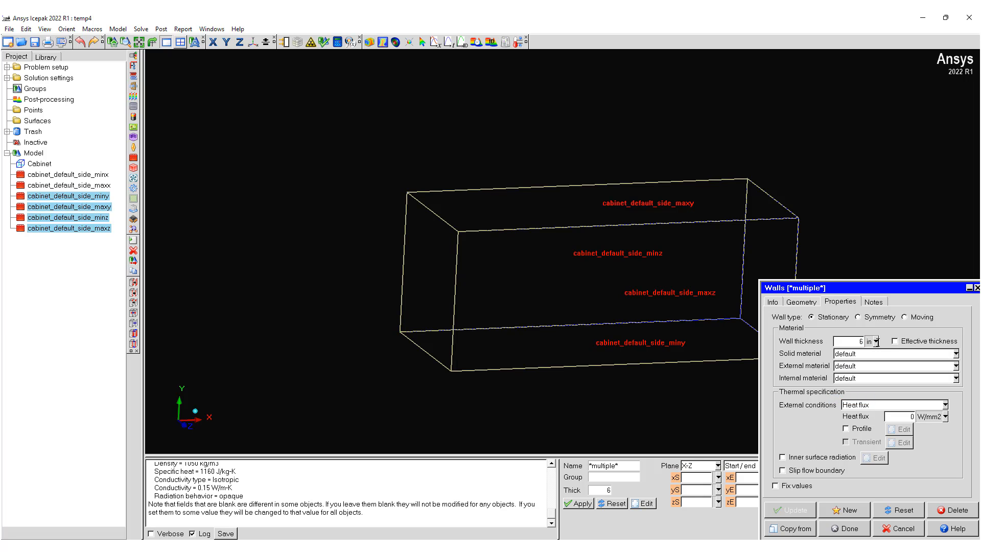
Step: Enable Effective thickness for the four selected walls and assign Polystyrene-JSME as their solid material
left_click(895, 340)
left_click(898, 356)
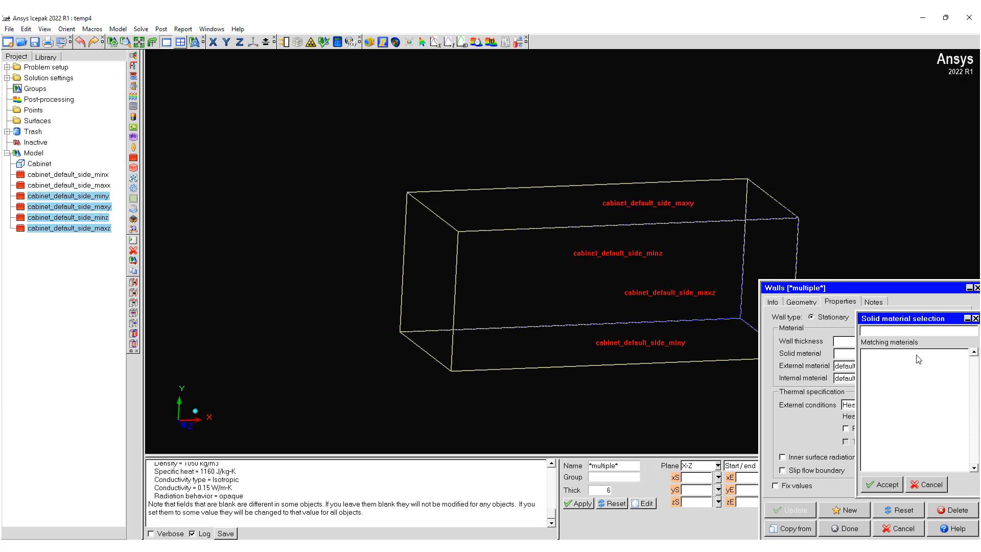
type("poly")
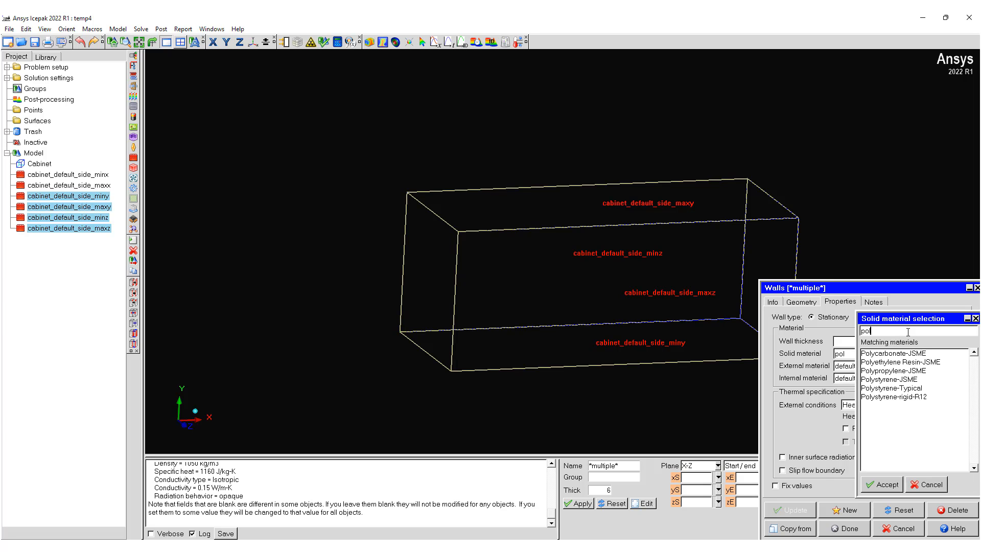
double_click(905, 380)
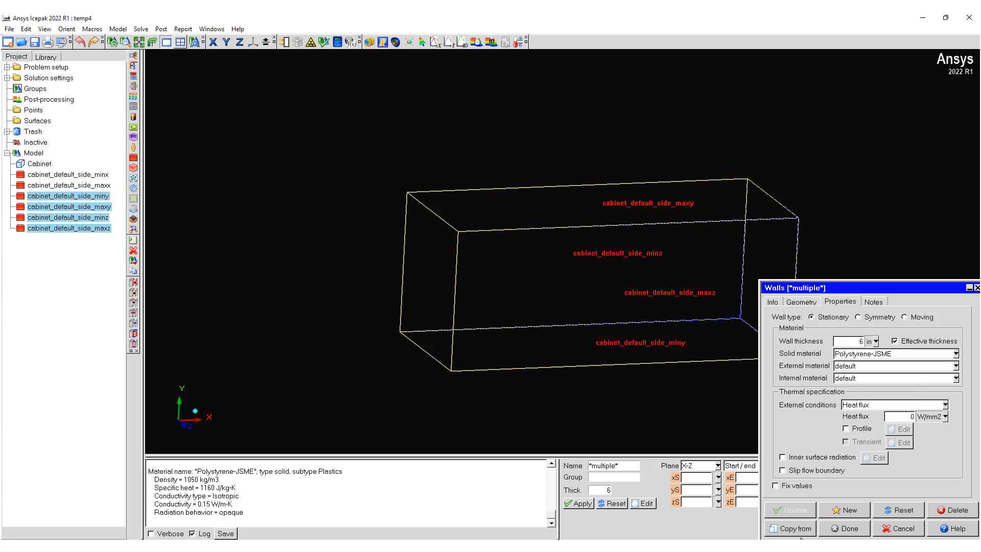
left_click(845, 528)
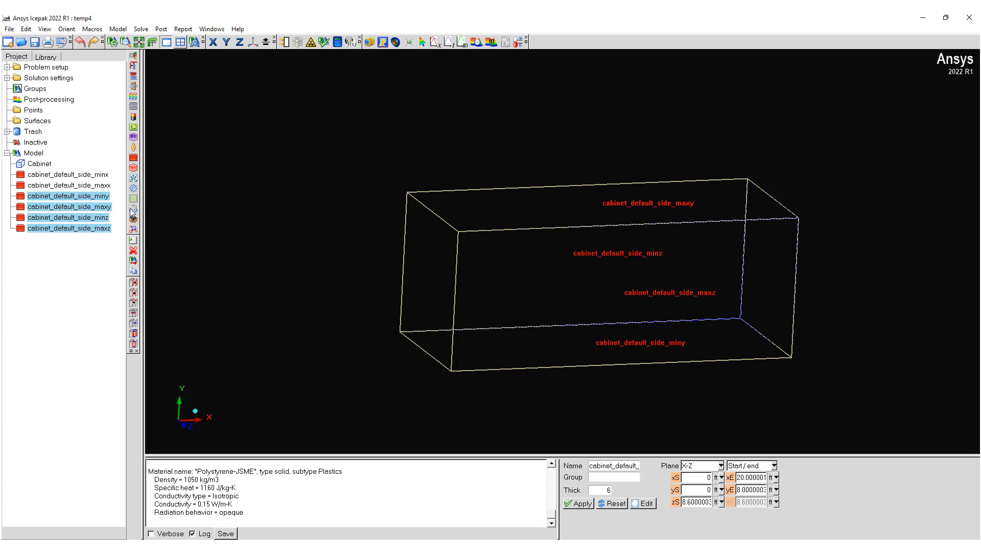
left_click(100, 175)
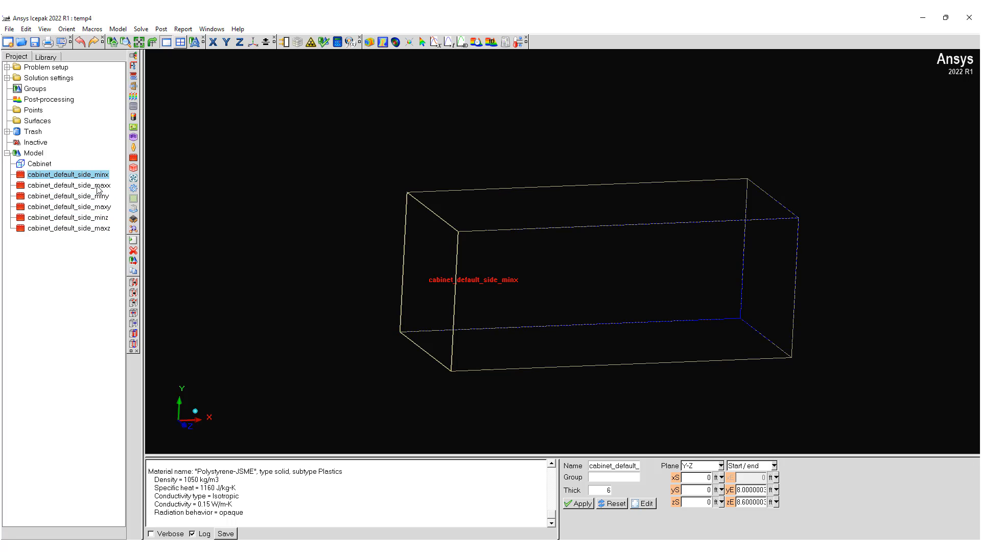
left_click(86, 230, "shift")
right_click(85, 229)
left_click(102, 236)
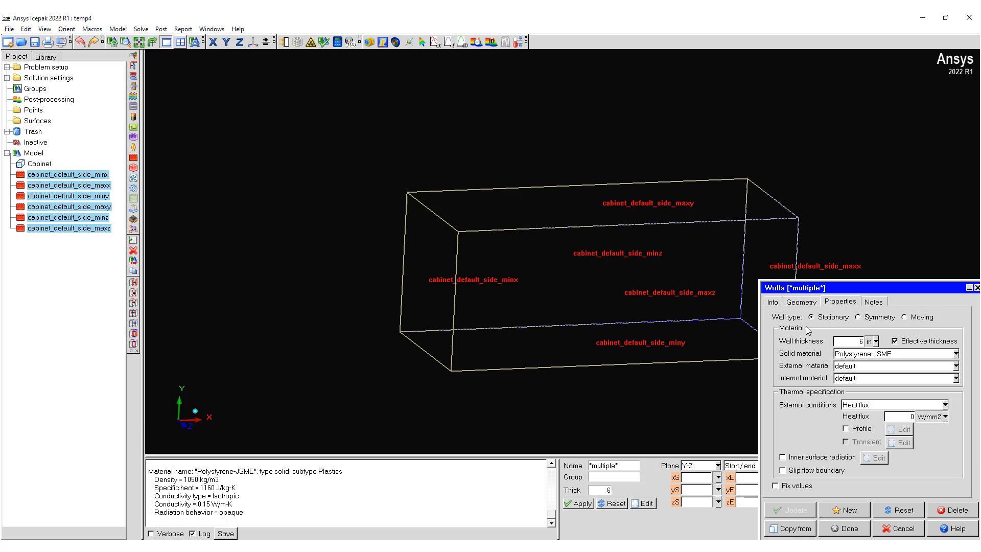
left_click(945, 405)
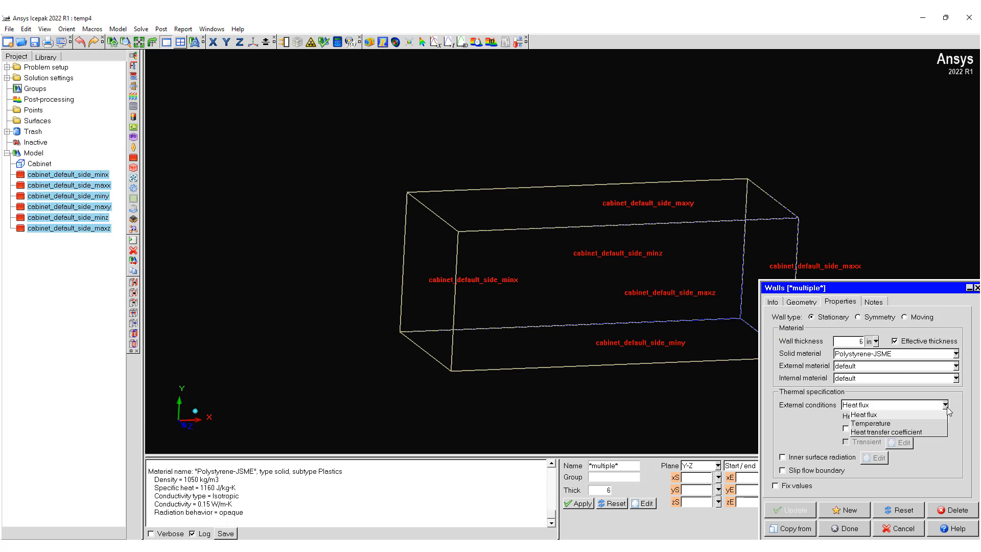
left_click(891, 432)
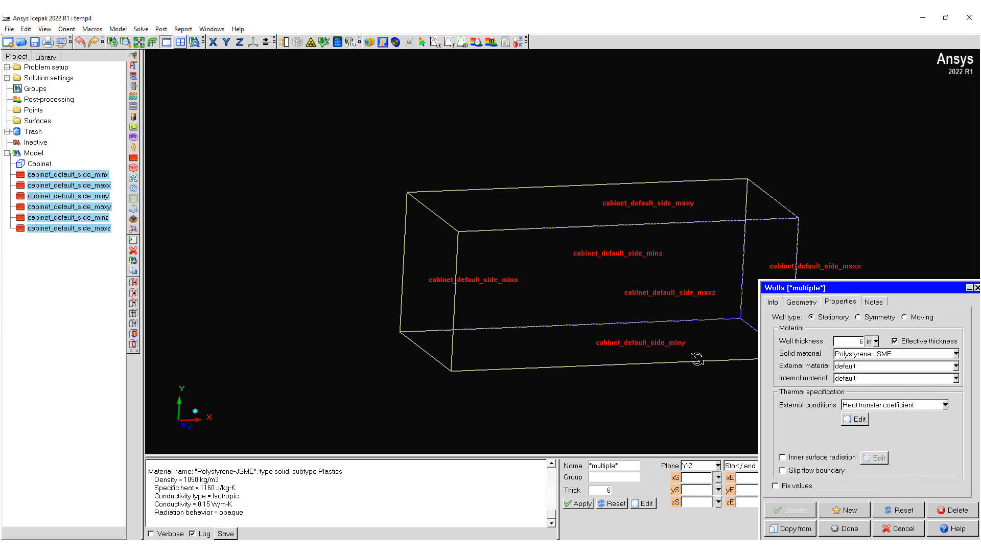
left_click(899, 529)
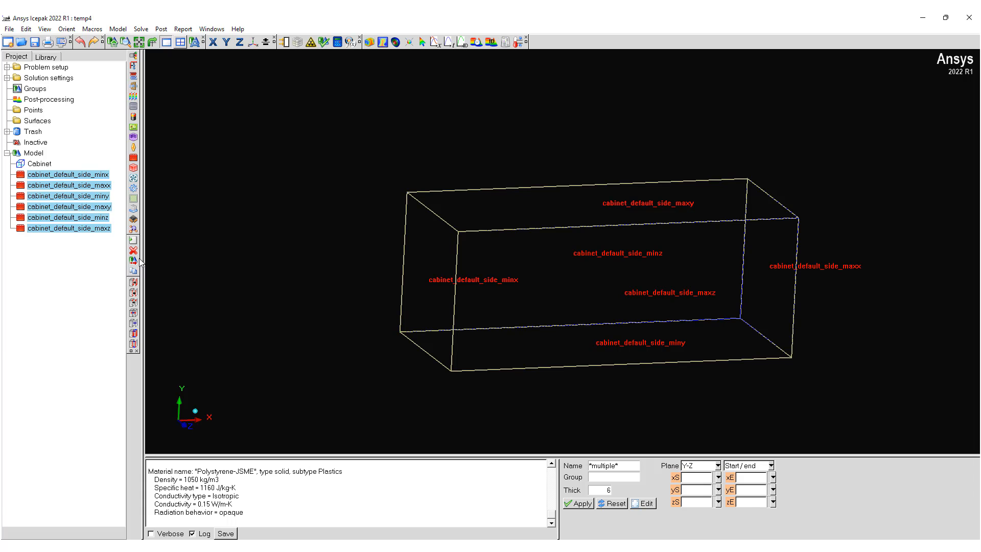
Step: Select every cabinet wall except Min Y and set their external conditions to Heat transfer coefficient
left_click(95, 179)
left_click(96, 185, "ctrl")
left_click(97, 206, "ctrl")
left_click(96, 217, "ctrl")
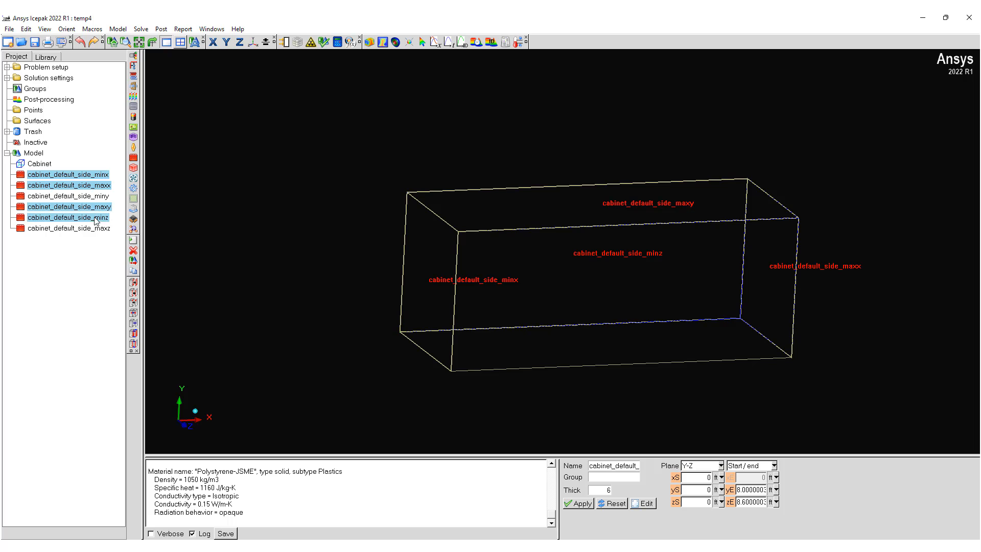
left_click(93, 227, "ctrl")
right_click(91, 226)
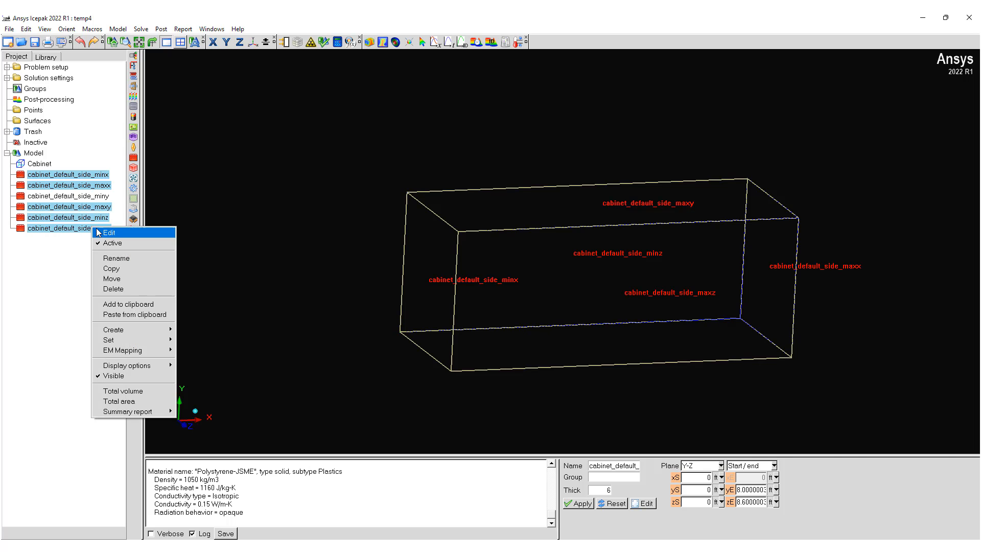
left_click(109, 233)
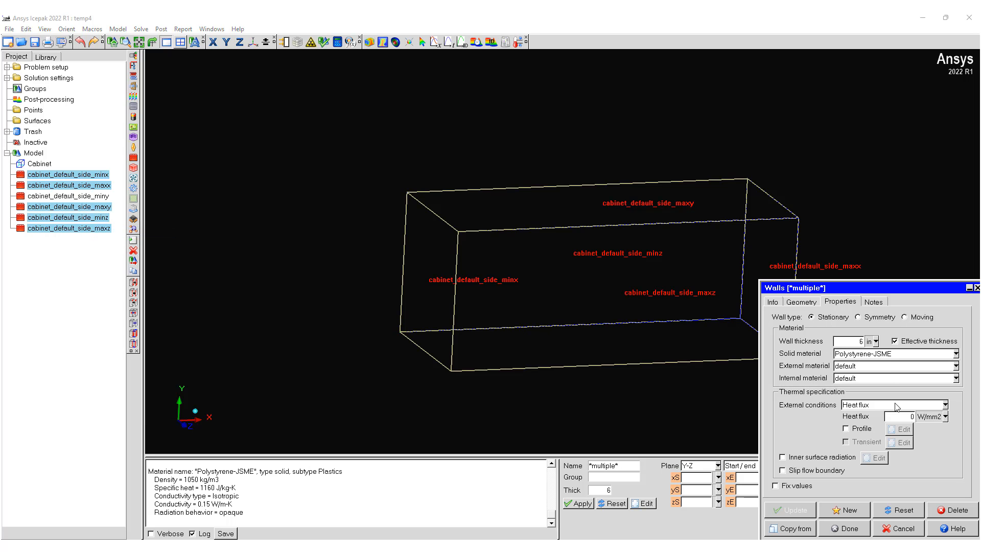
left_click(890, 404)
left_click(885, 435)
Step: Set the external heat transfer coefficient of the five selected walls to a constant 5 W/K-m2
left_click(860, 419)
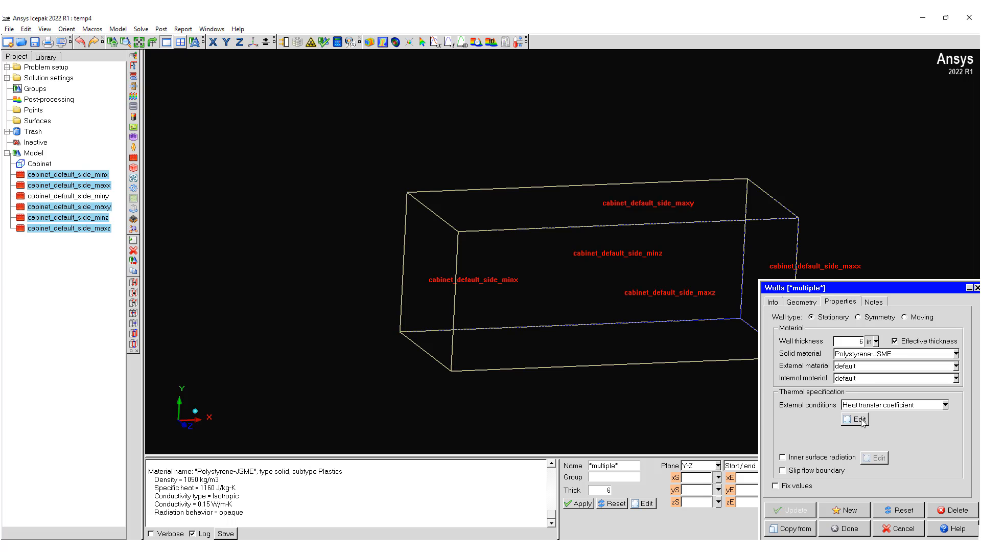
left_click(738, 424)
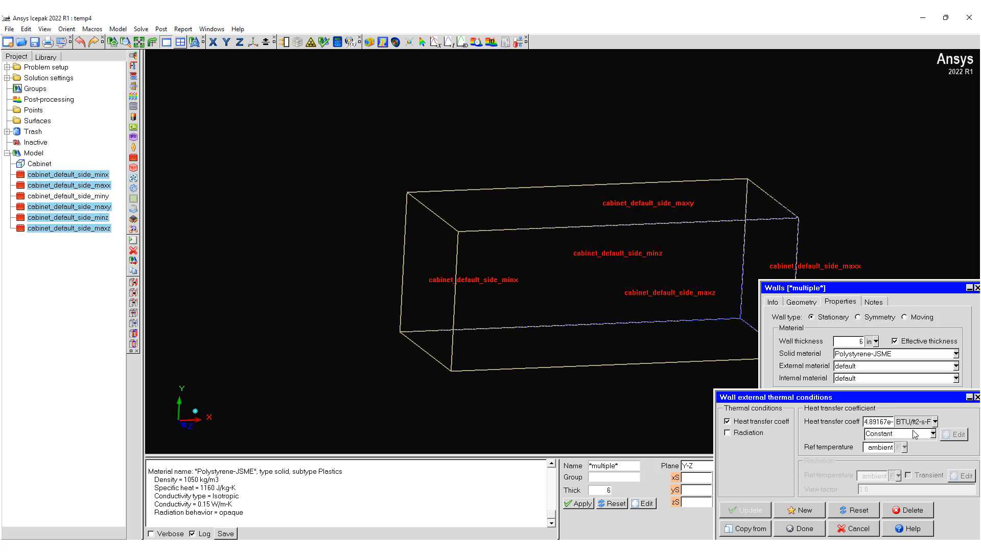
left_click_drag(913, 404, 803, 372)
left_click(823, 390)
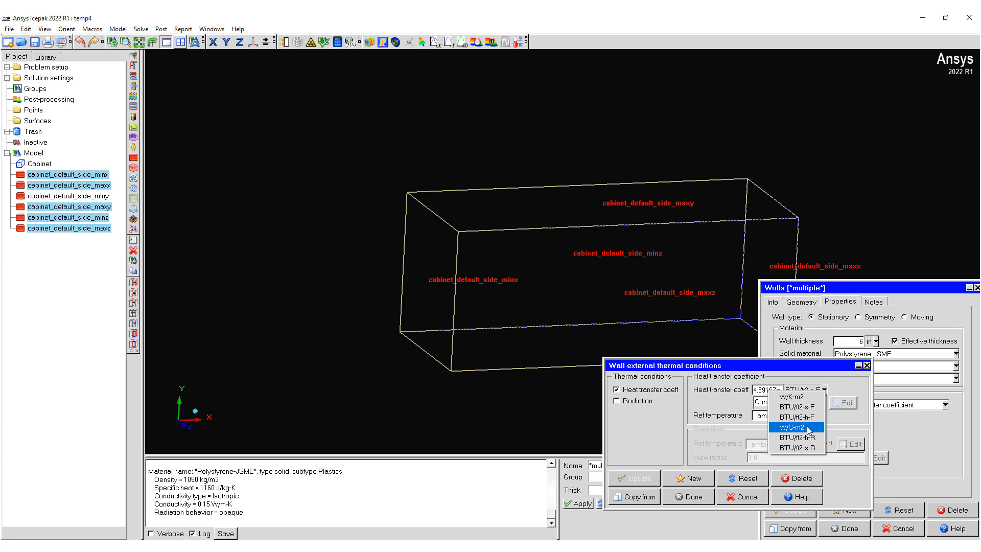
left_click(807, 428)
left_click(813, 389)
left_click(782, 401)
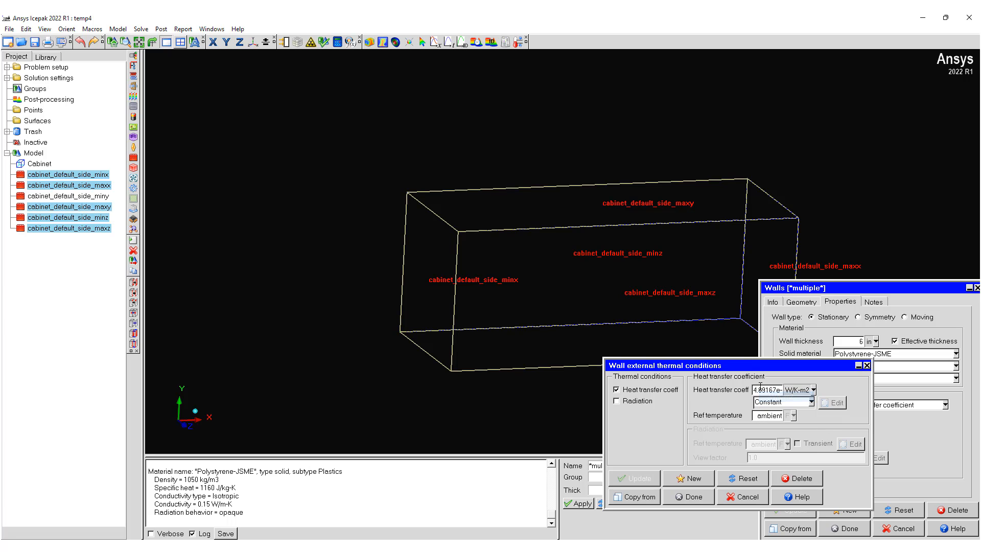
double_click(760, 389)
type("5")
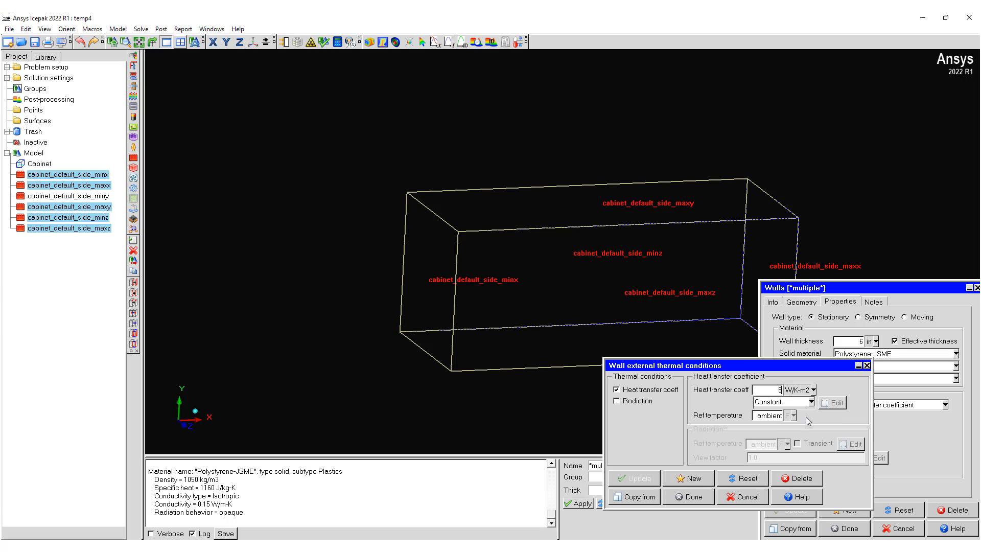
left_click(688, 496)
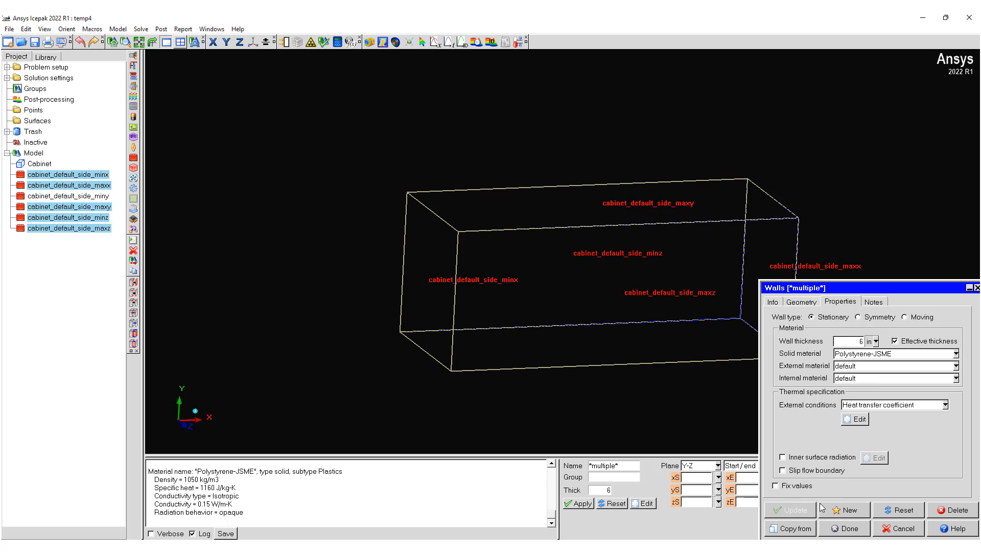
Step: Close the wall settings and set the default ambient temperature and radiation temperature to 110 F in the basic parameters
left_click(846, 528)
left_click_drag(642, 338, 488, 221)
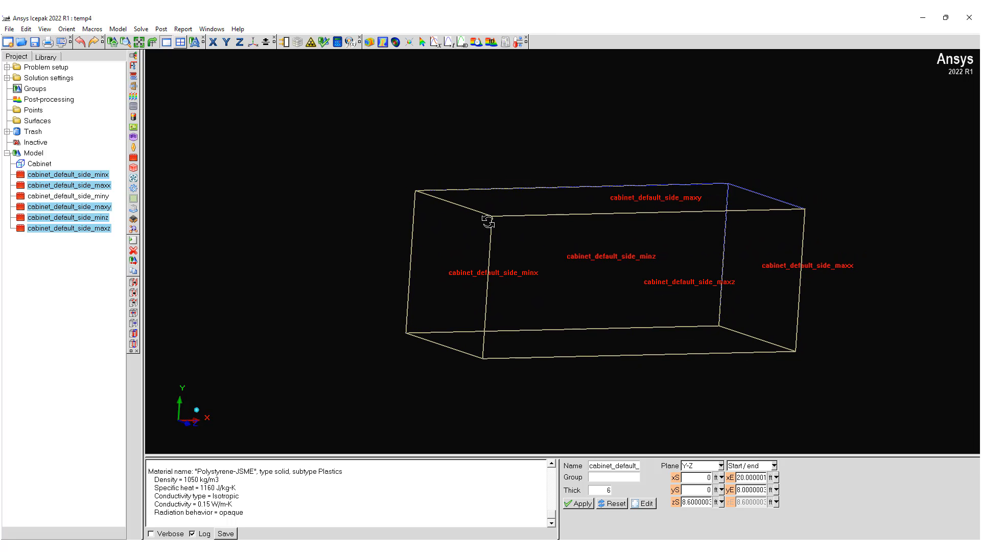
left_click(8, 68)
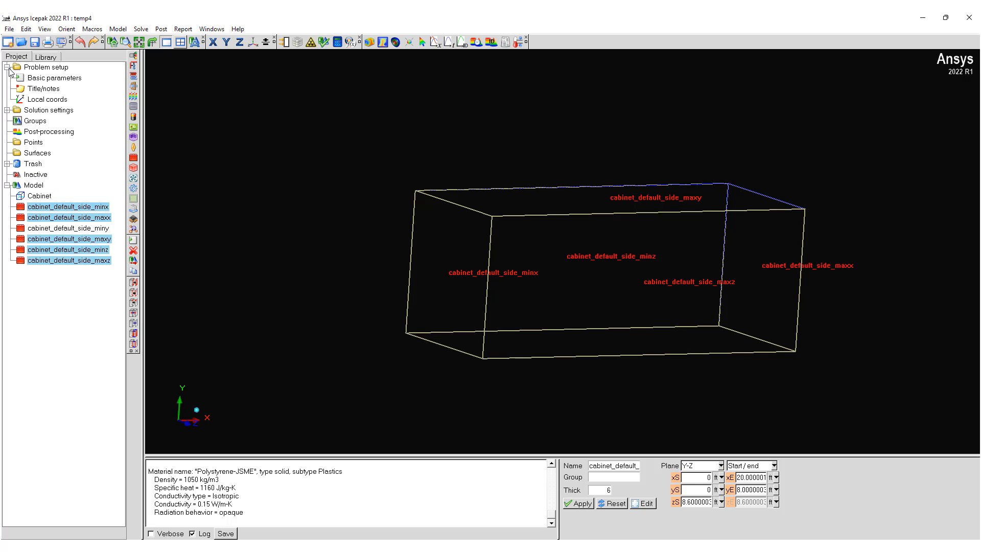
left_click(48, 78)
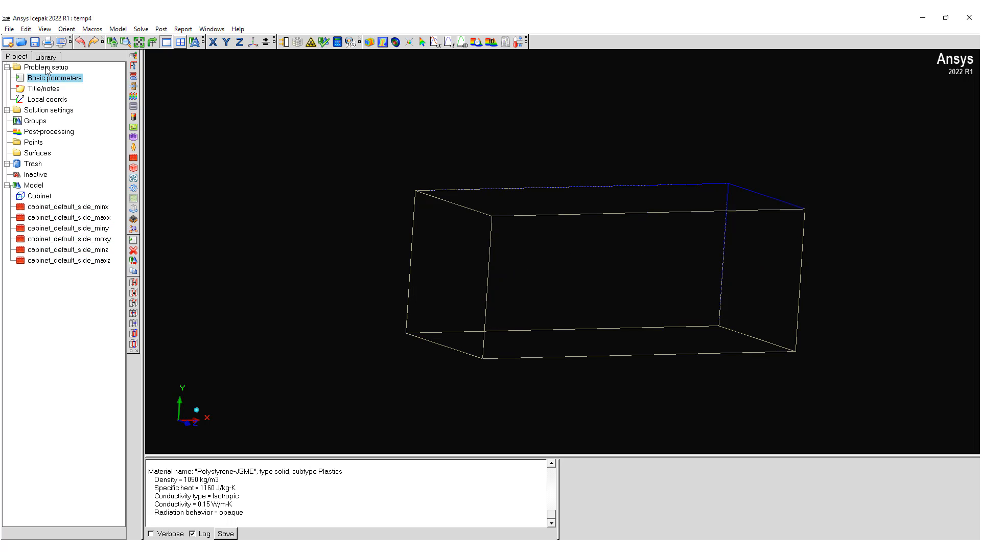
double_click(45, 78)
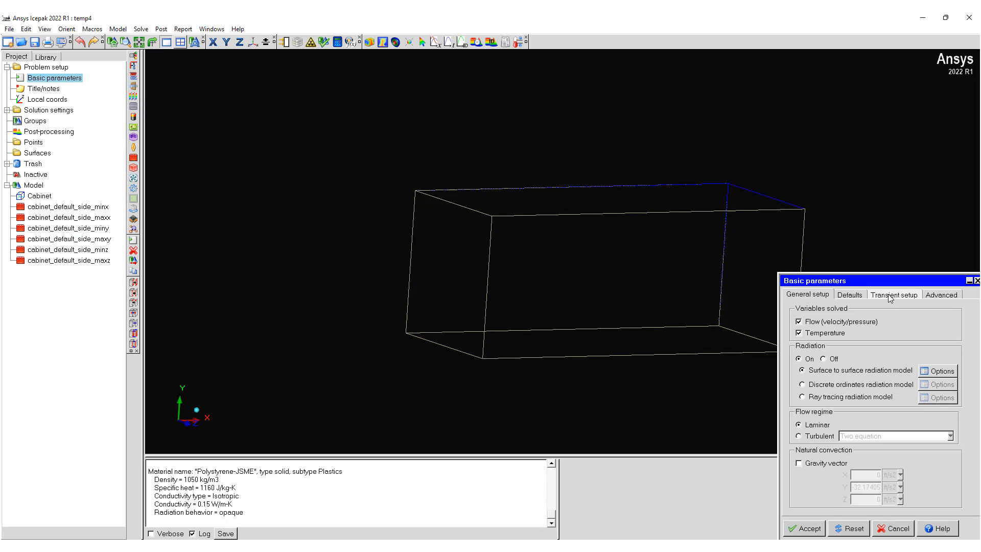
left_click(851, 297)
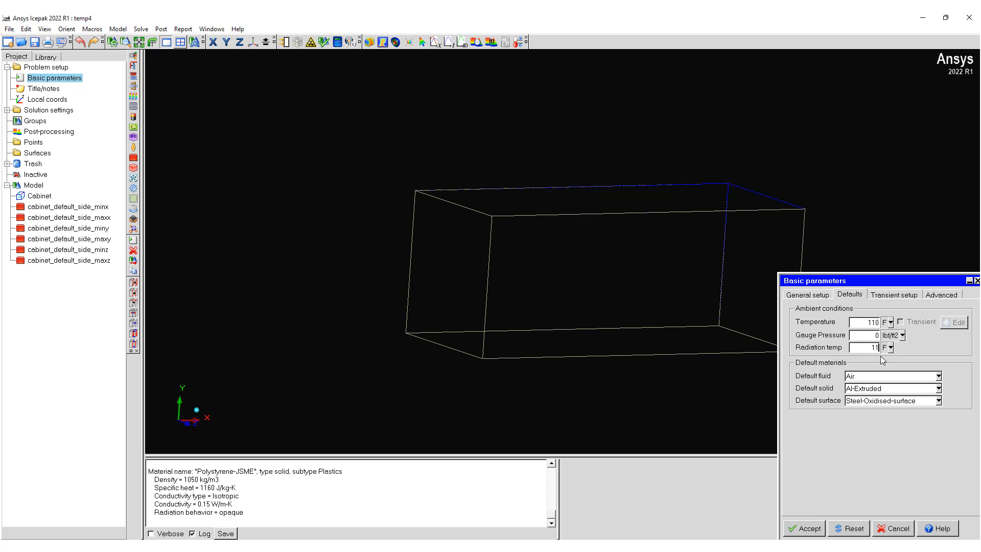
left_click(807, 529)
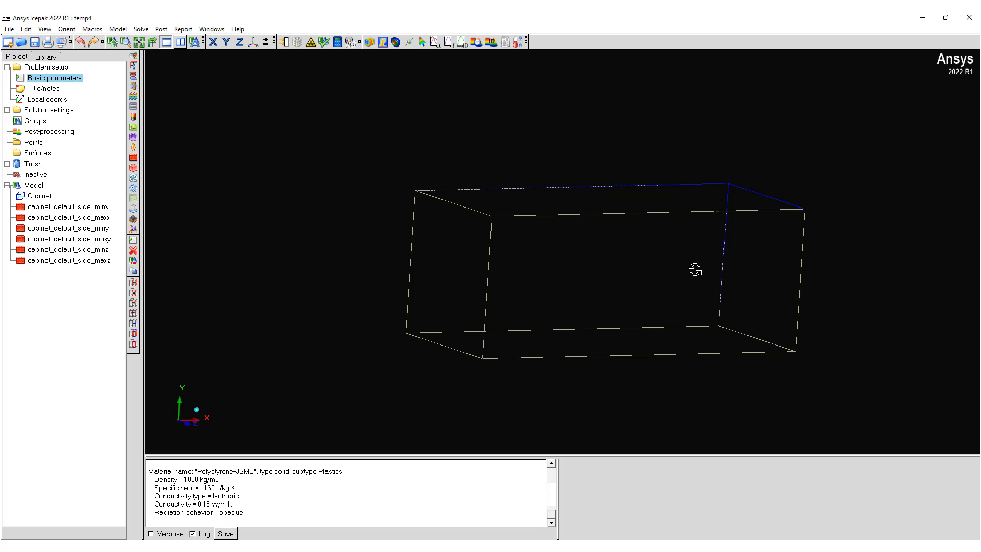
Step: Add a new solid prism block inside the cabinet
mouse_move(656, 248)
left_mouse_down()
mouse_move(652, 213)
mouse_move(647, 260)
left_mouse_up()
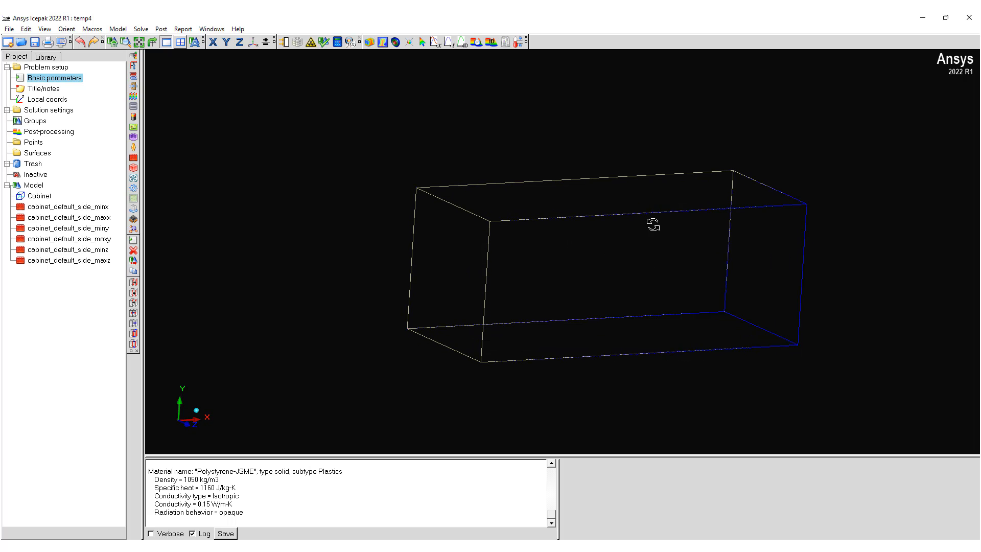
left_click_drag(566, 260, 582, 277)
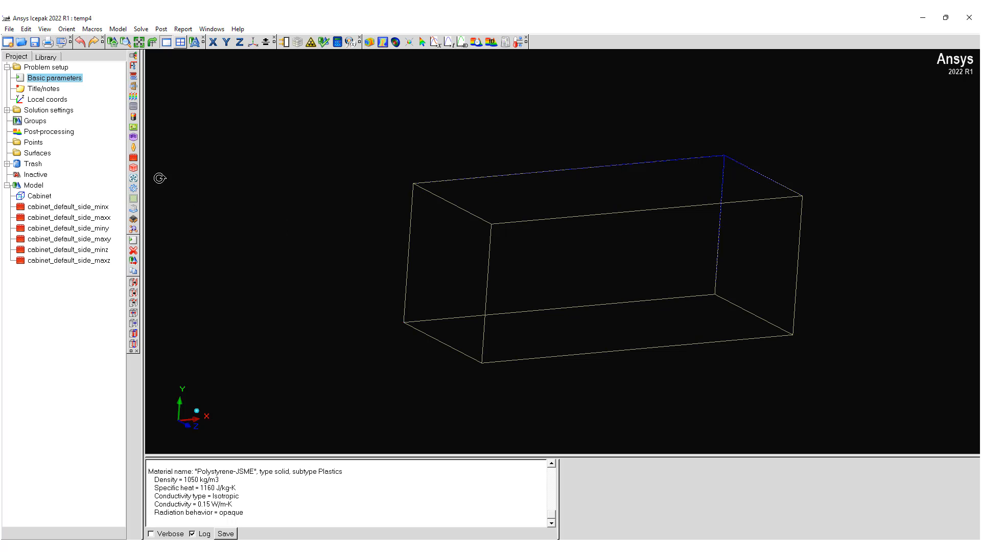
left_click(134, 169)
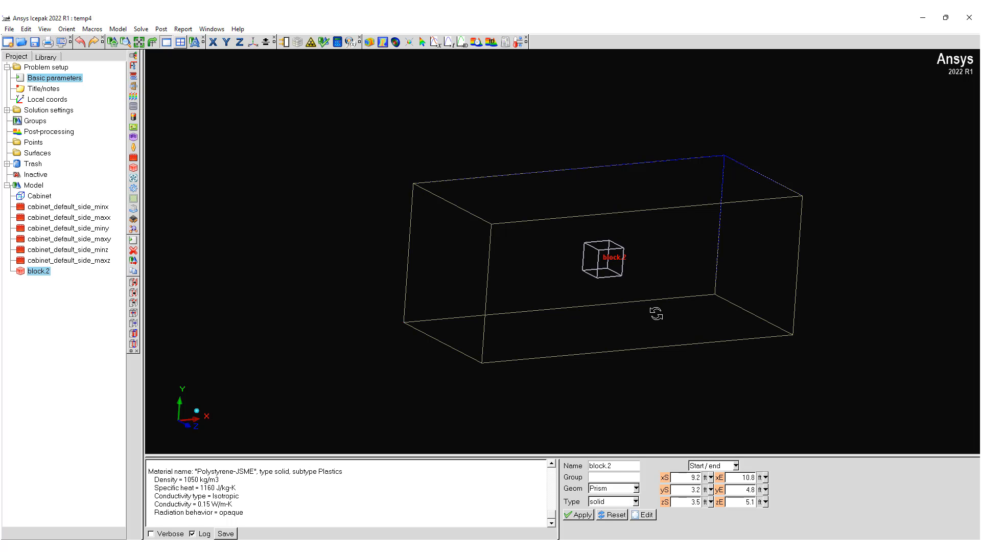
left_click_drag(656, 256, 628, 315)
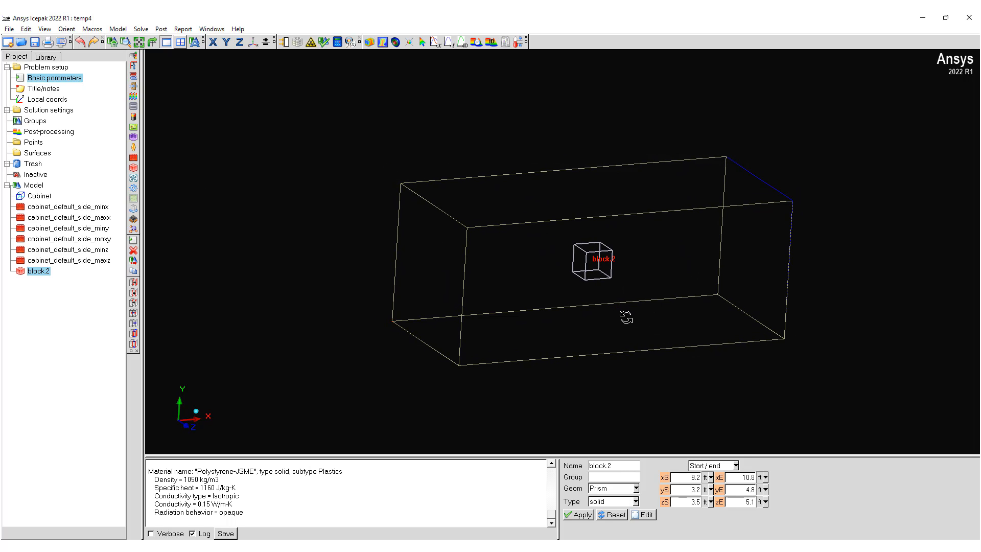
left_click(735, 465)
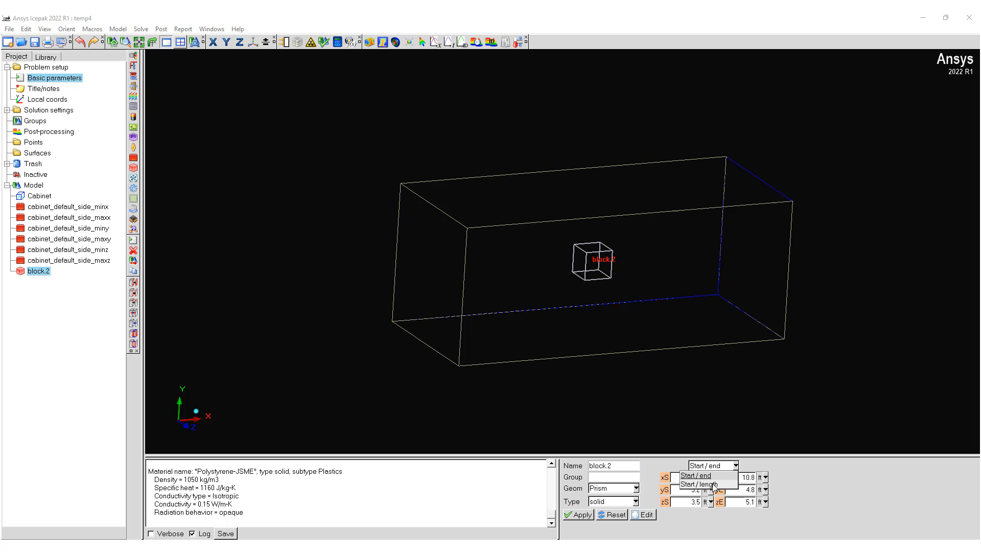
left_click(713, 484)
triple_click(751, 478)
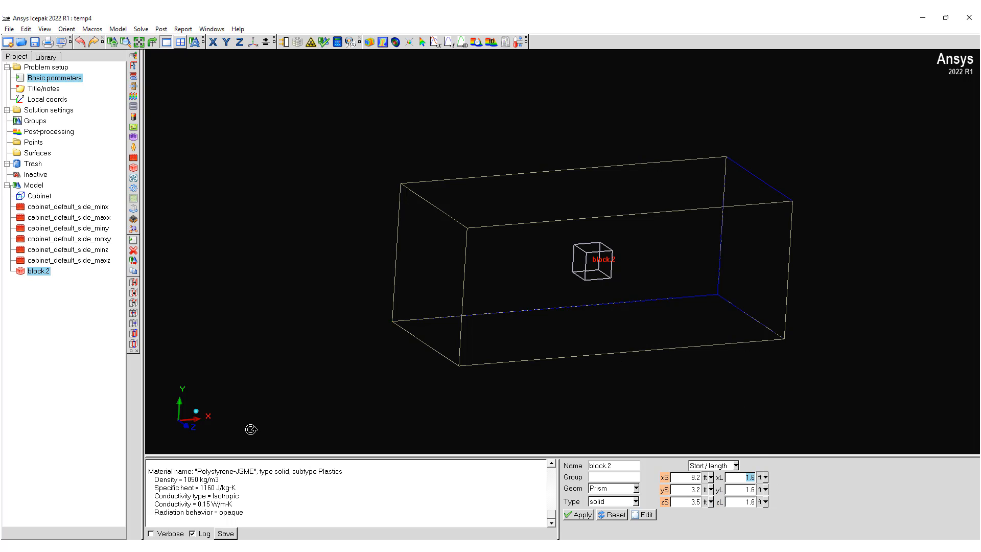
left_click(734, 466)
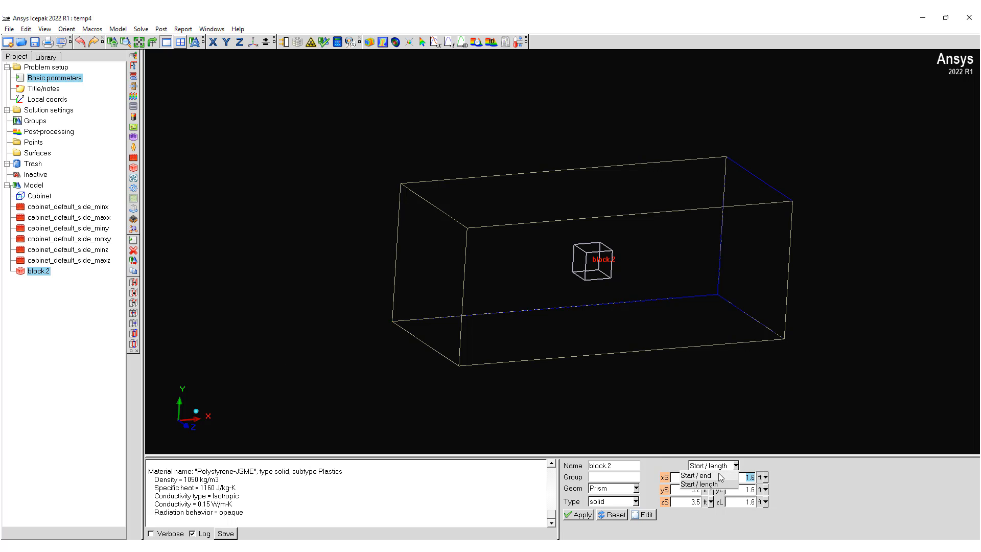
left_click(696, 475)
Step: Align the block's Y start with the cabinet floor at 0 and its Y end to a picked height of about 3.2 ft
left_click_drag(612, 371, 543, 289)
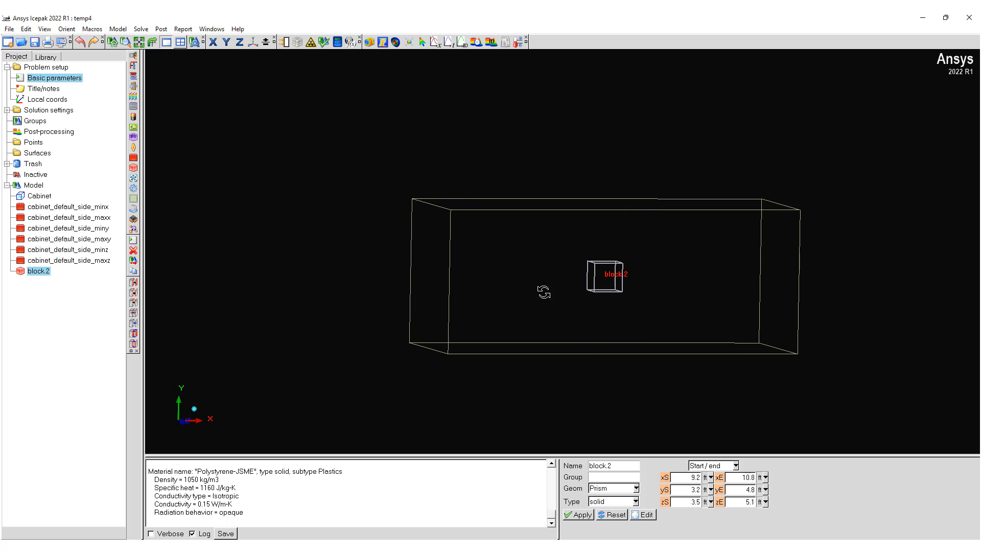
left_click(663, 490)
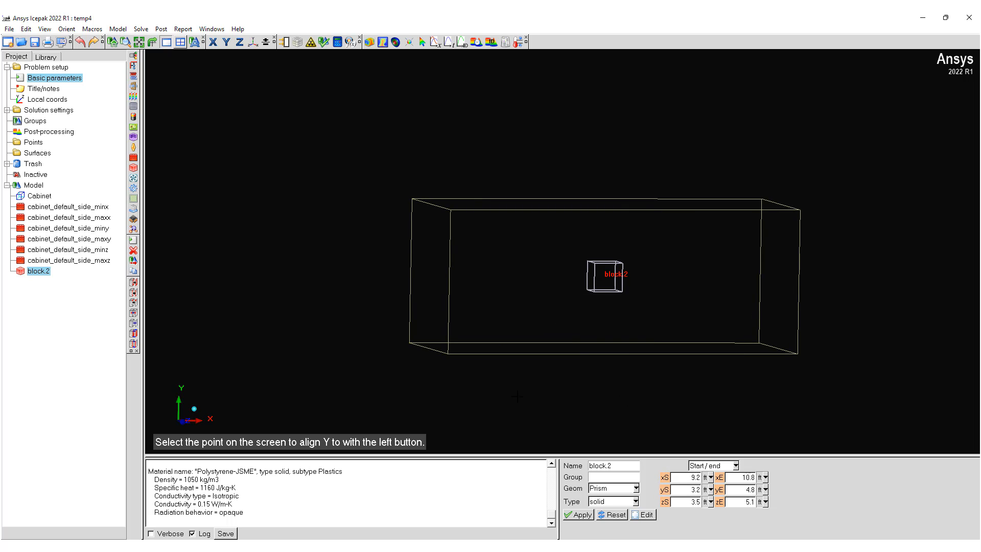
left_click(472, 352)
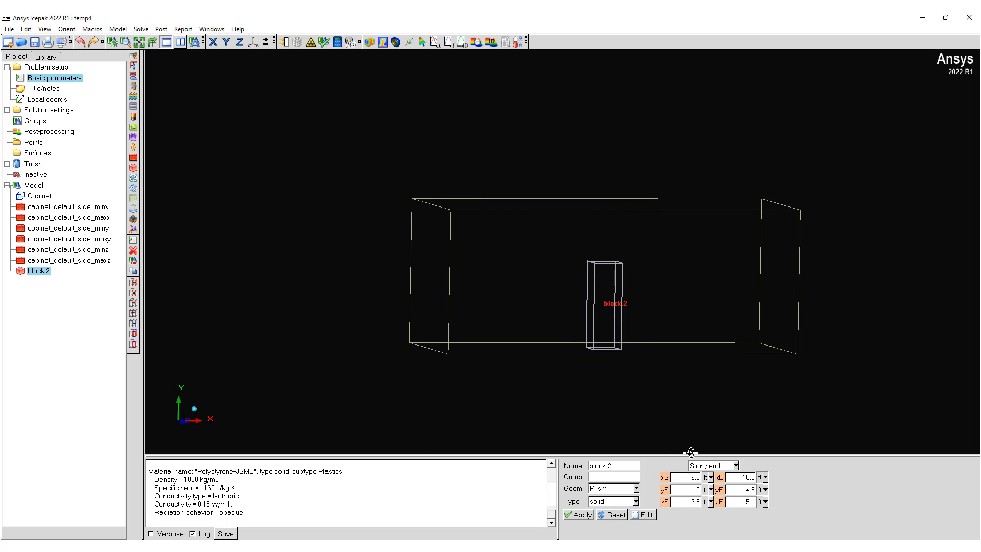
left_click(719, 489)
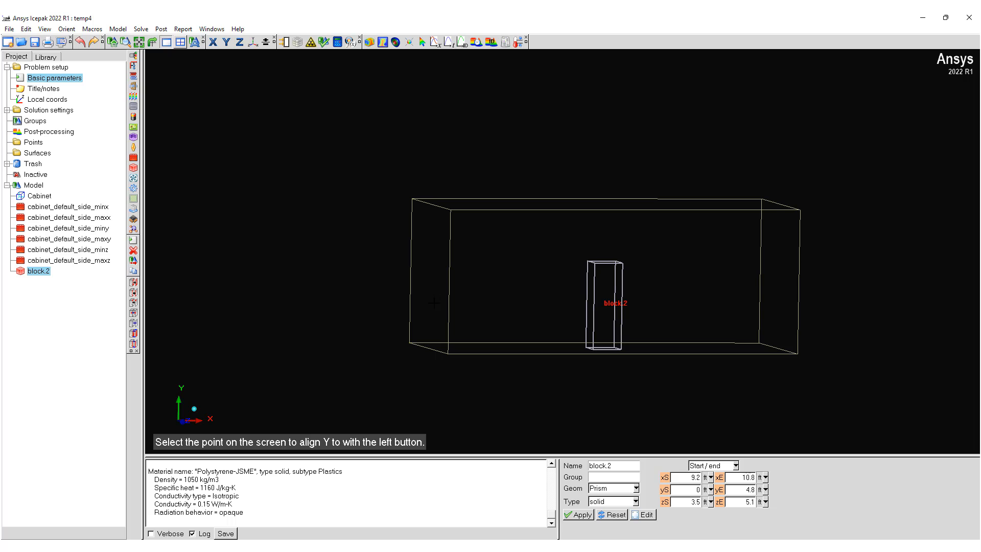
left_click(410, 284)
Step: Stretch the block lengthwise by picking points on the cabinet's lower edge, with X start about 5.4 ft and X end about 18.5 ft
left_click_drag(683, 343, 758, 370)
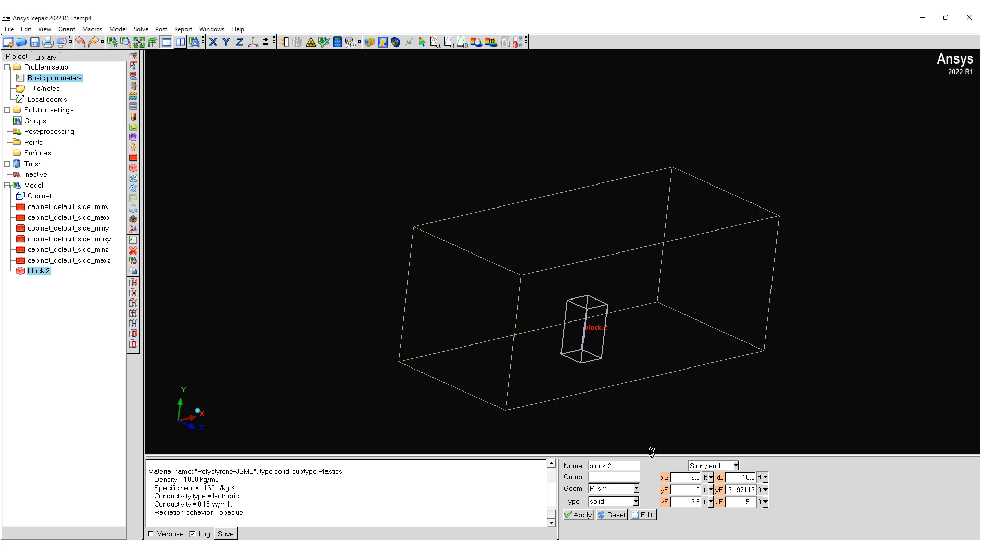
left_click(664, 478)
left_click(570, 391)
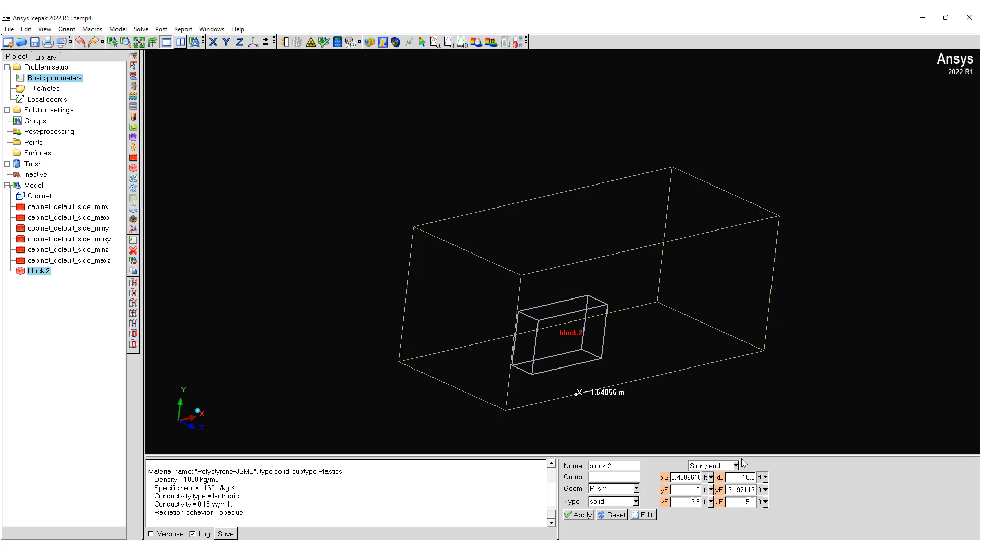
left_click(749, 360)
Step: Widen the block by picking points on the cabinet's lower end edge, with Z start about 1.5 ft and Z end about 7.7 ft
left_click_drag(678, 419, 751, 443)
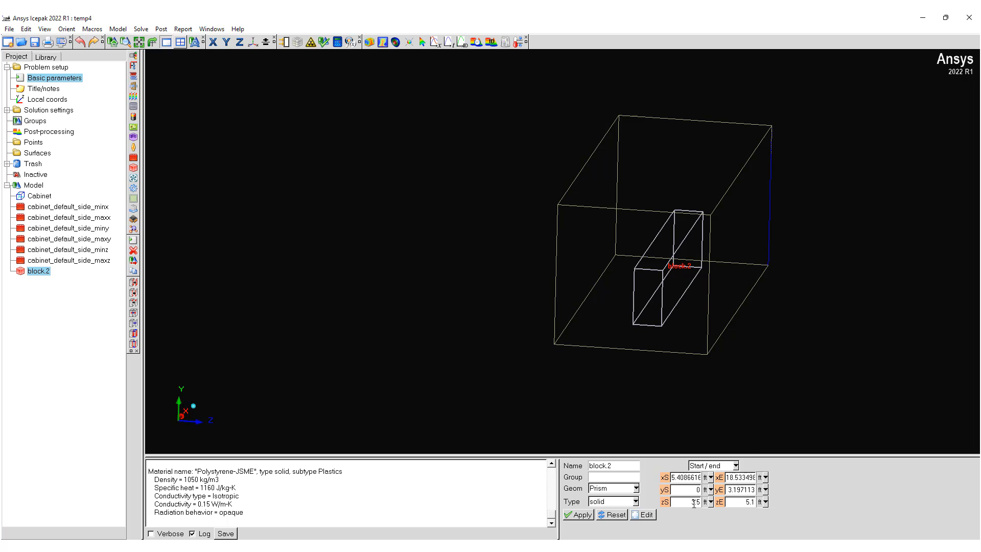
left_click(664, 501)
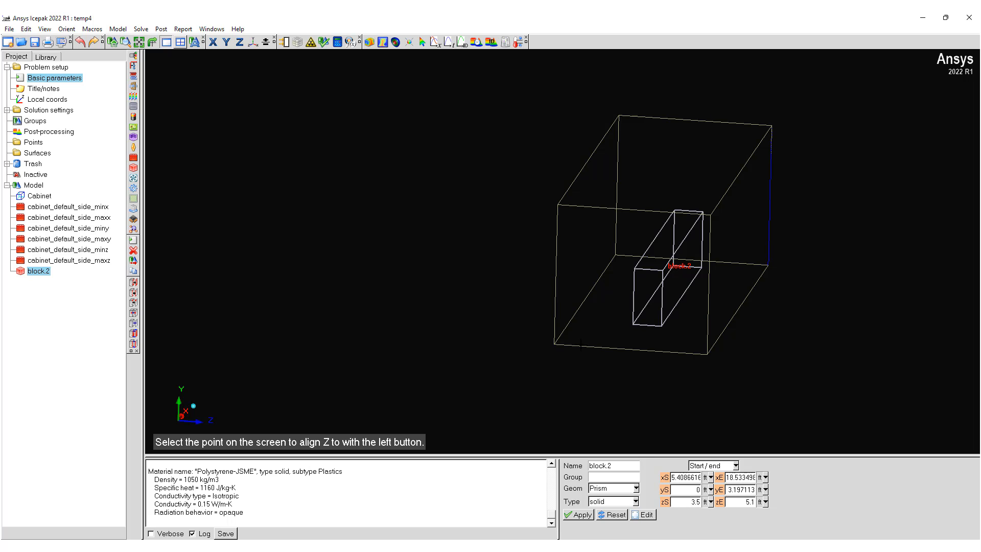
left_click(580, 342)
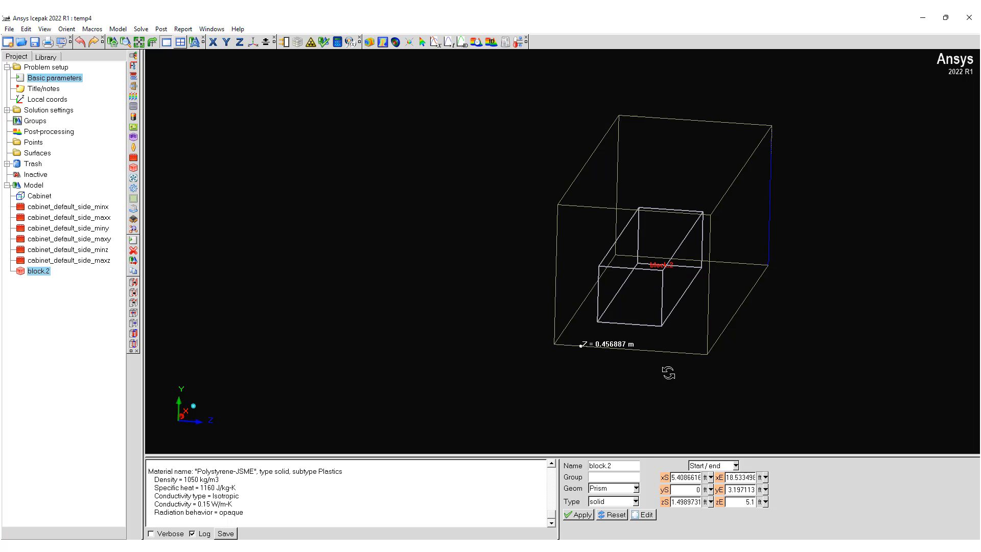
left_click_drag(668, 372, 685, 357)
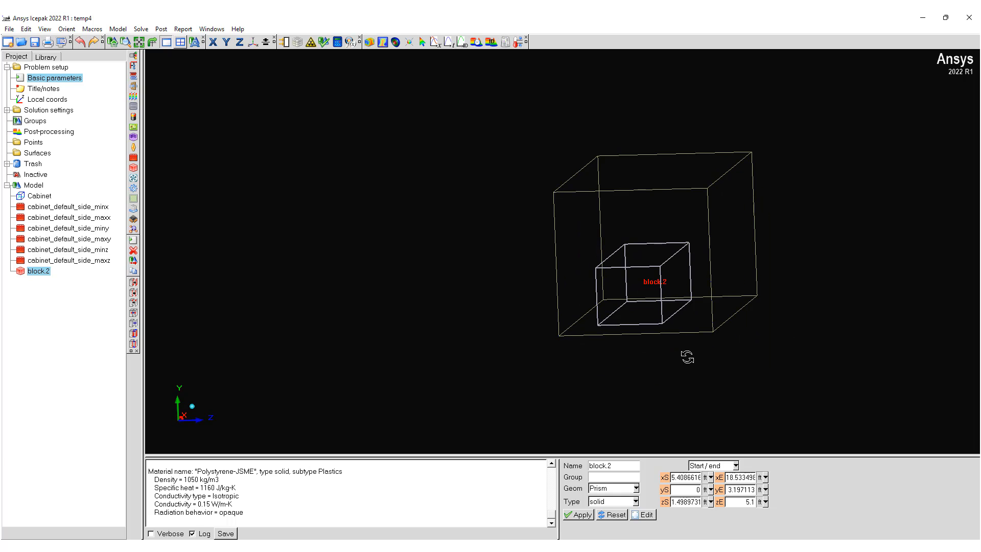
left_click(720, 502)
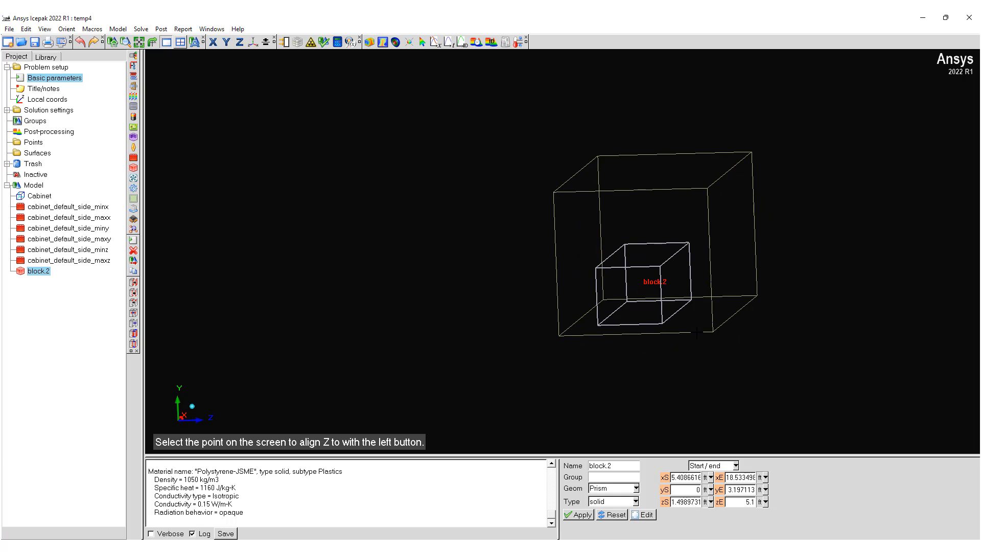
left_click(696, 333)
Step: Temporarily choose Water as a fluid material for the block, read its material properties in the log, and discard the block changes
left_click_drag(683, 296, 638, 255)
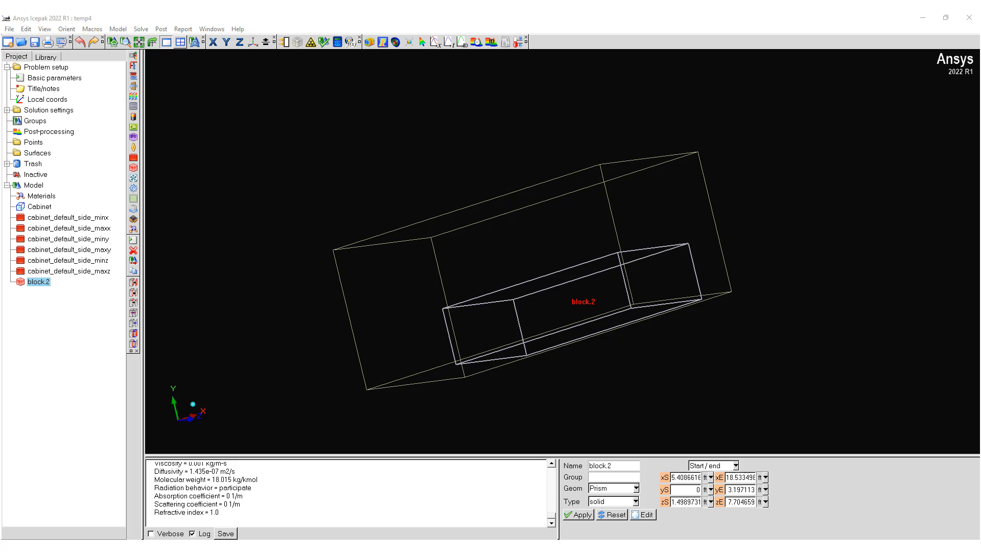
left_click_drag(560, 302, 476, 332)
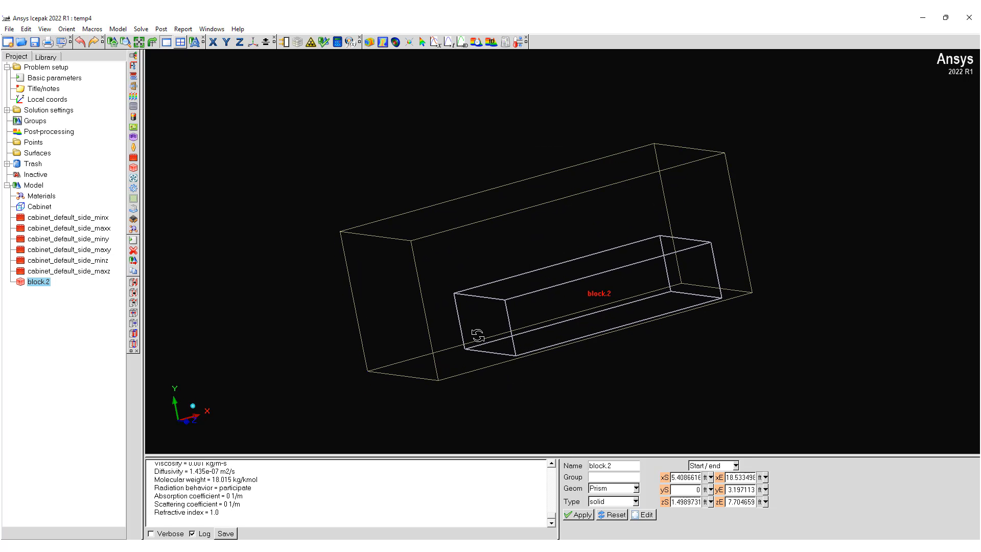
double_click(40, 283)
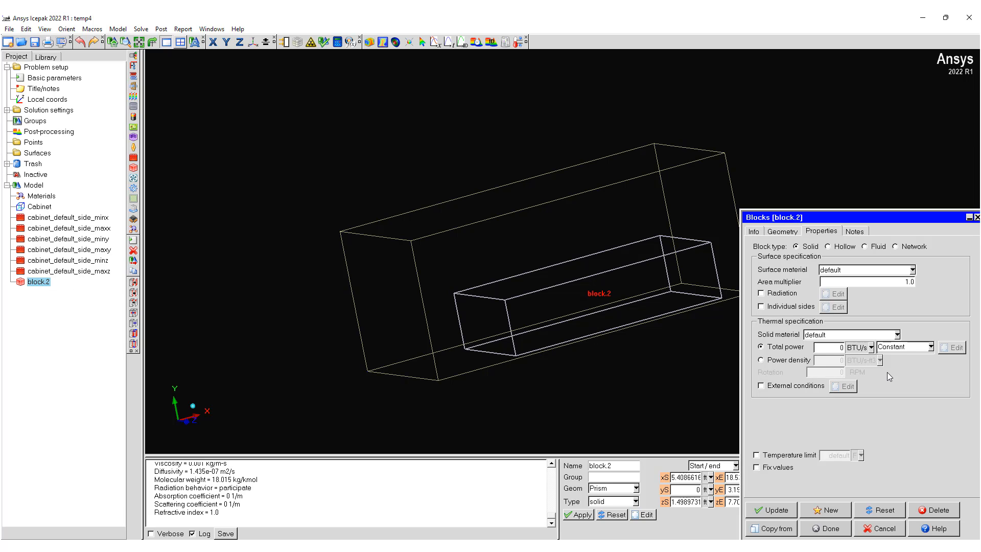
left_click(865, 246)
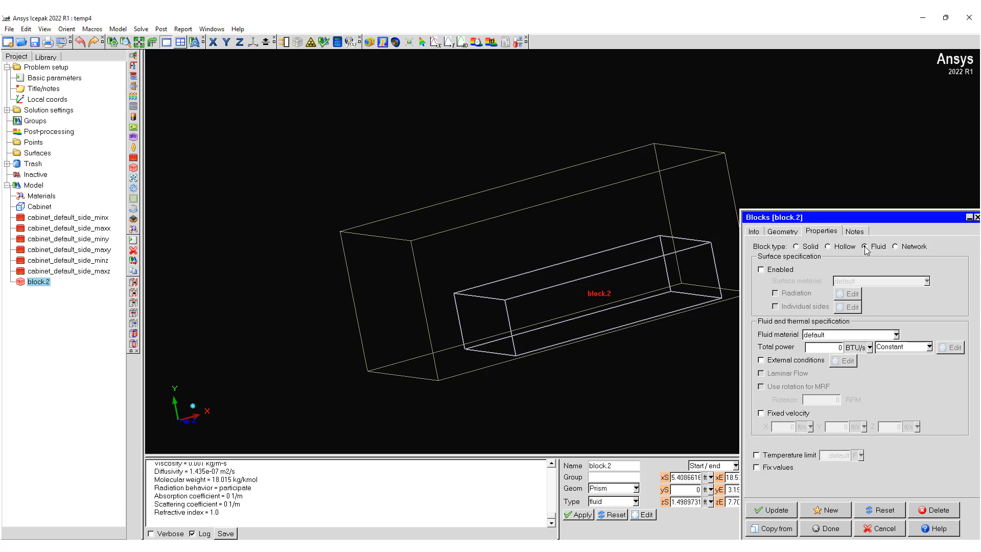
left_click(882, 334)
double_click(891, 332)
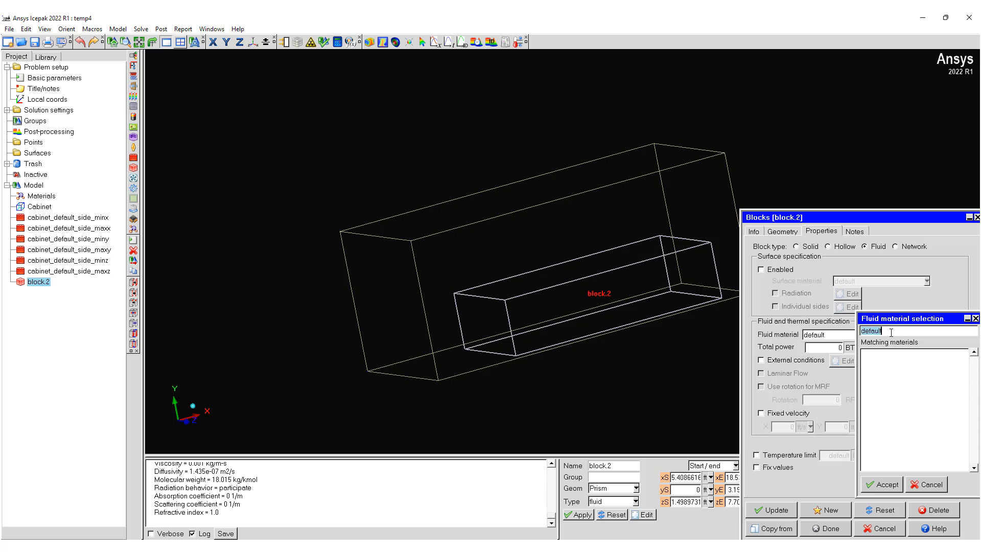
type("wa")
left_click(875, 355)
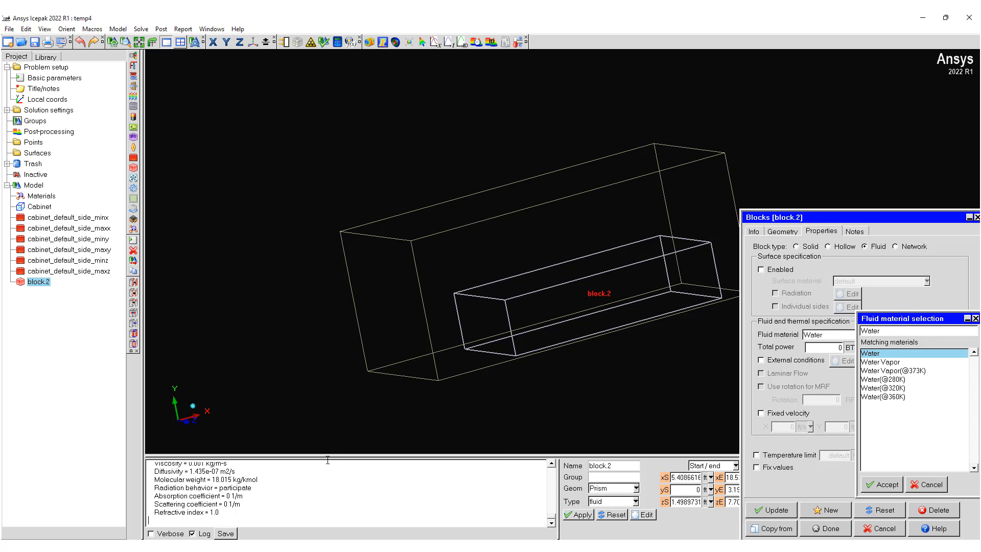
left_click_drag(327, 454, 327, 425)
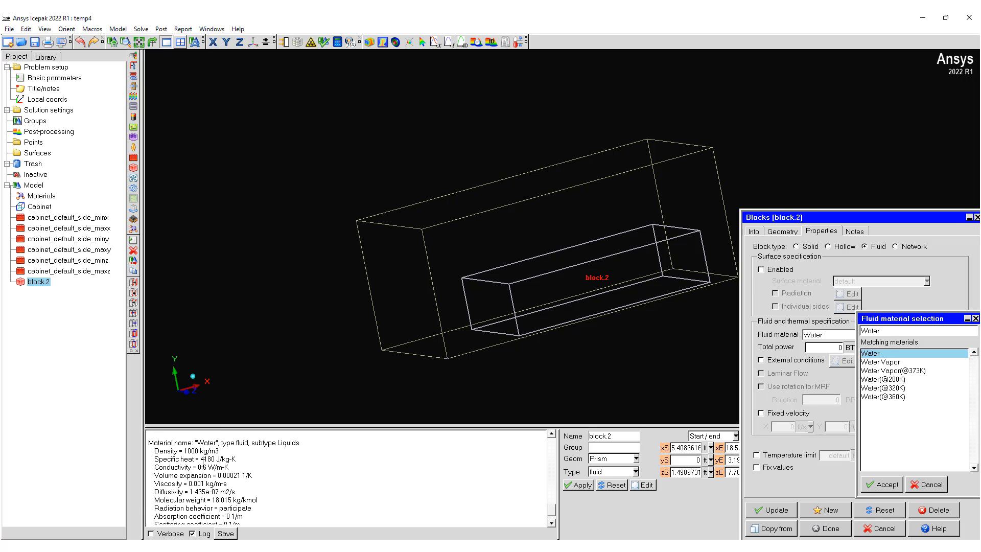
left_click(924, 485)
left_click(885, 528)
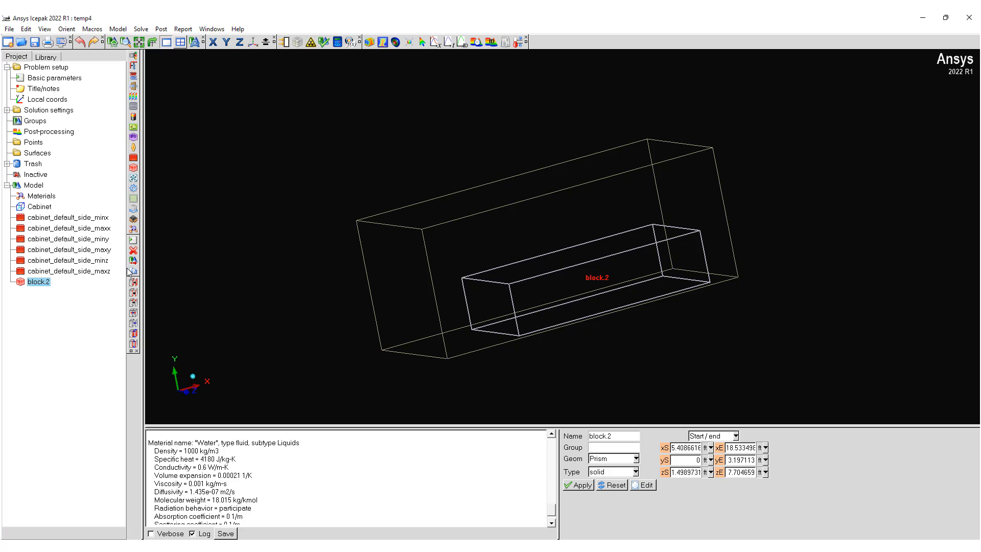
Step: Create a solid material named WaterSolid and set its density to 1000 kg/m3
left_click(133, 228)
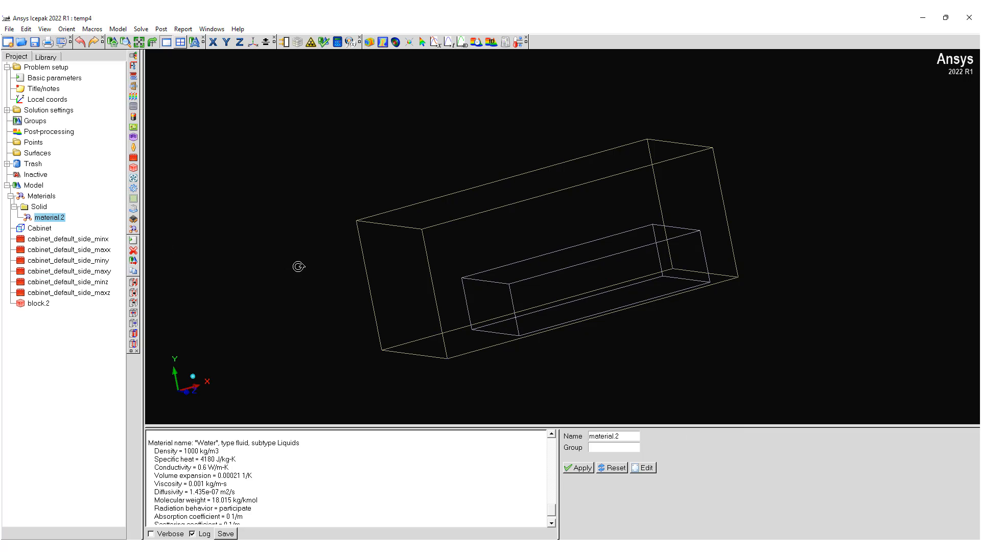
triple_click(625, 437)
type("Wat")
left_click(645, 467)
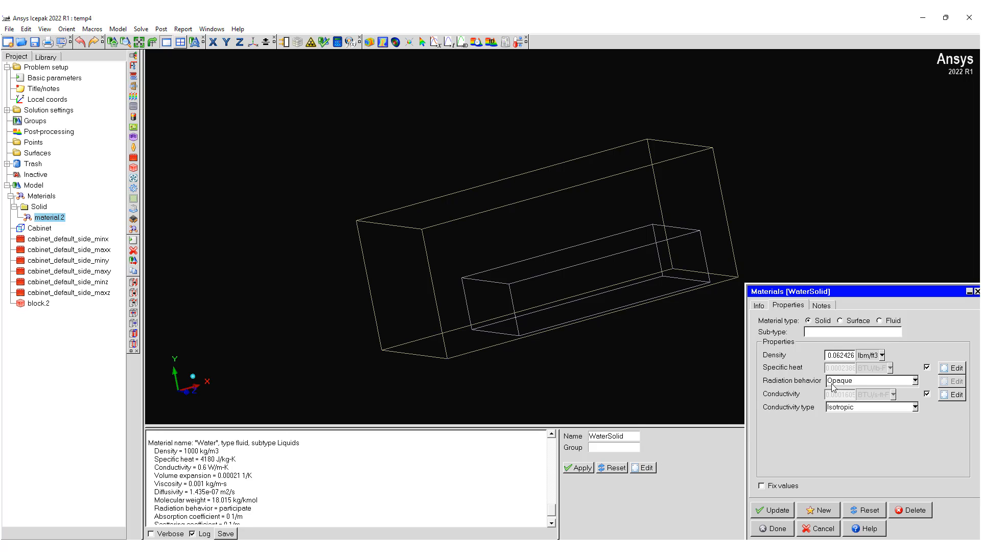
left_click(879, 354)
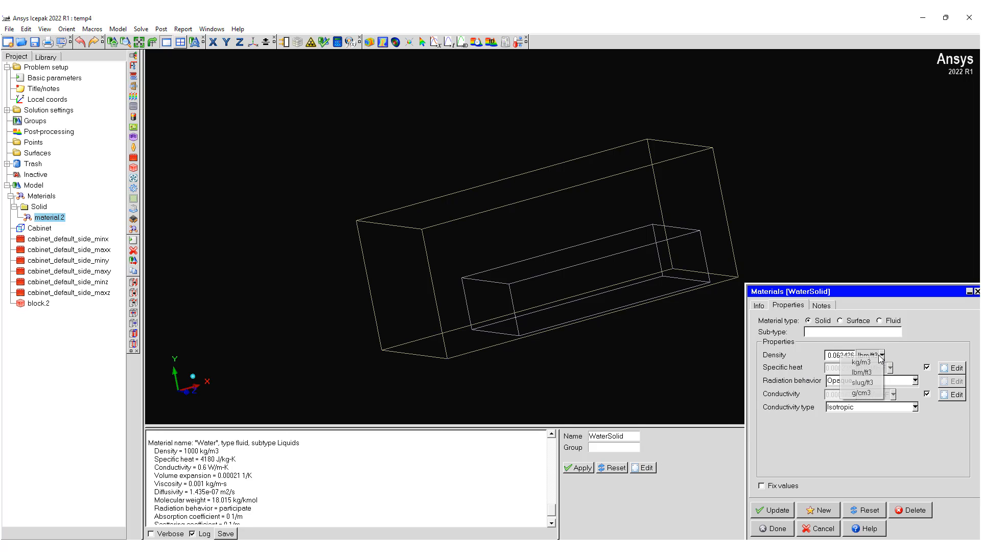
left_click(861, 362)
double_click(843, 356)
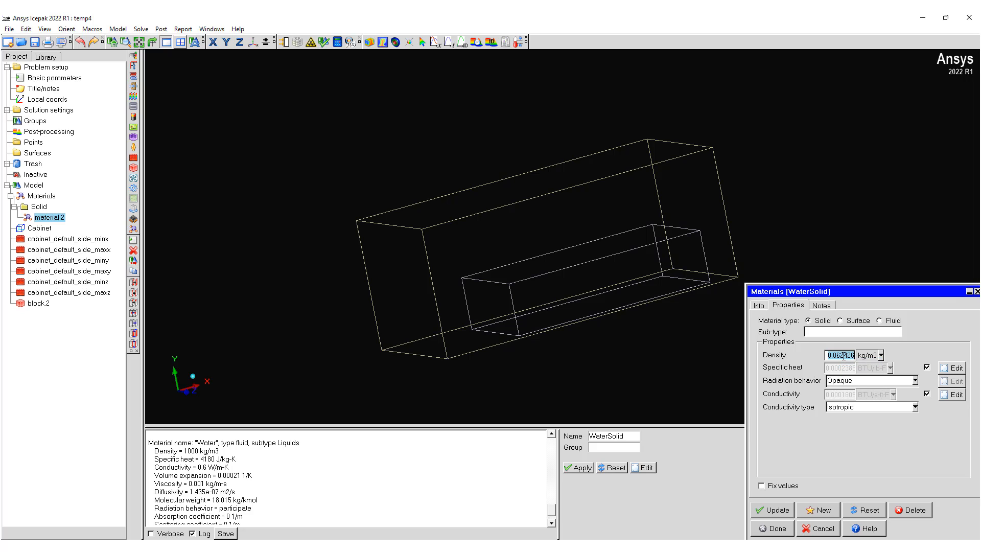
type("1000")
left_click(927, 368)
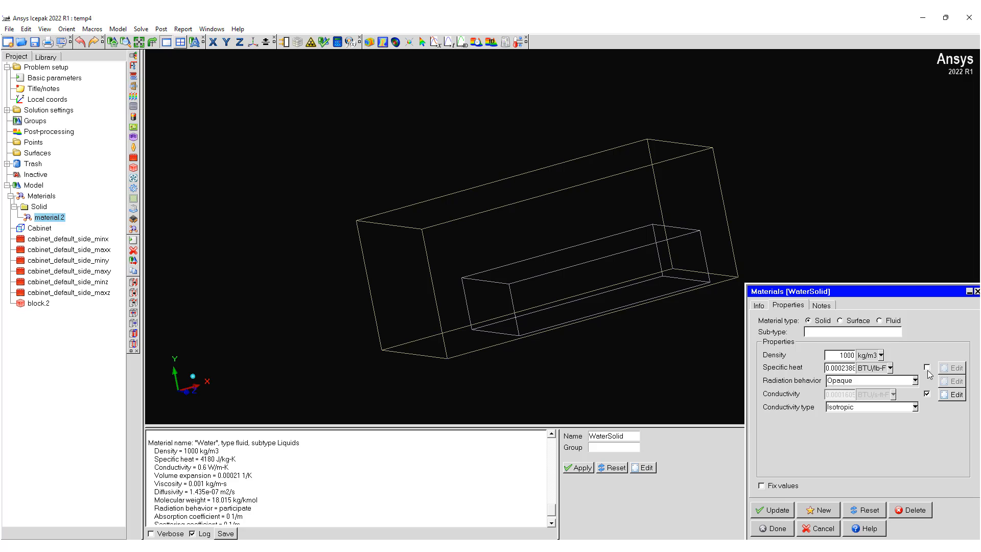
left_click(927, 367)
left_click(951, 368)
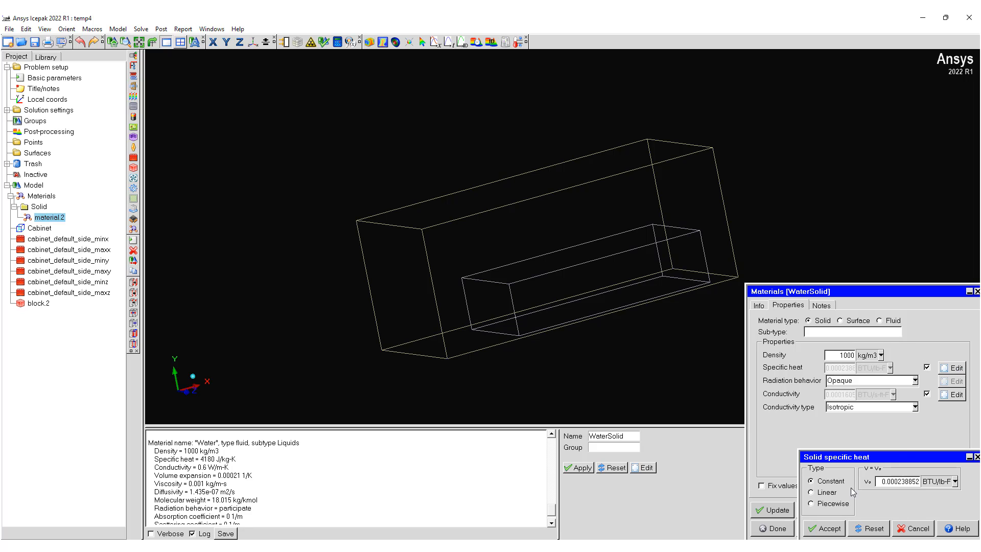
left_click(915, 528)
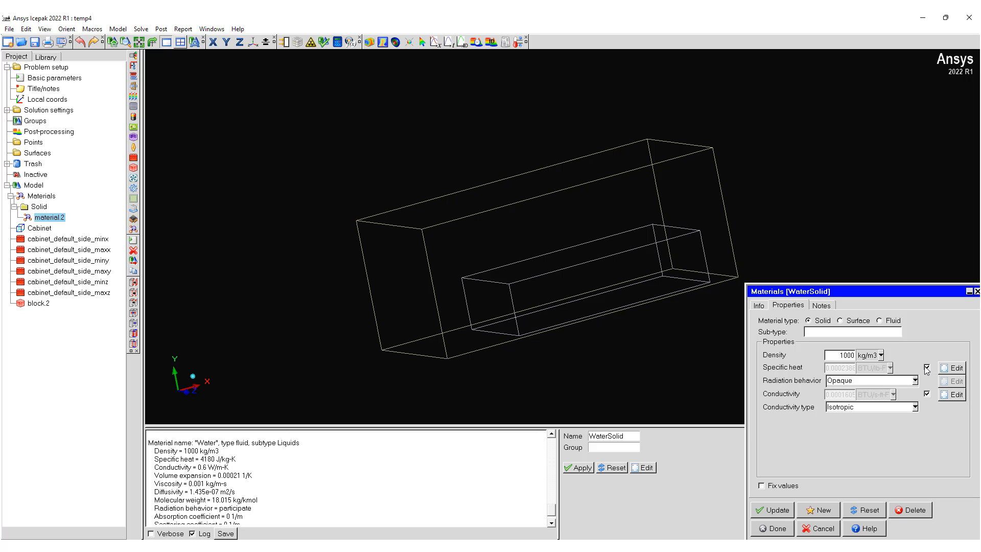
Step: Give WaterSolid a directly entered specific heat of 4180 J/kg-K instead of the temperature-dependent definition
left_click(927, 368)
left_click(889, 368)
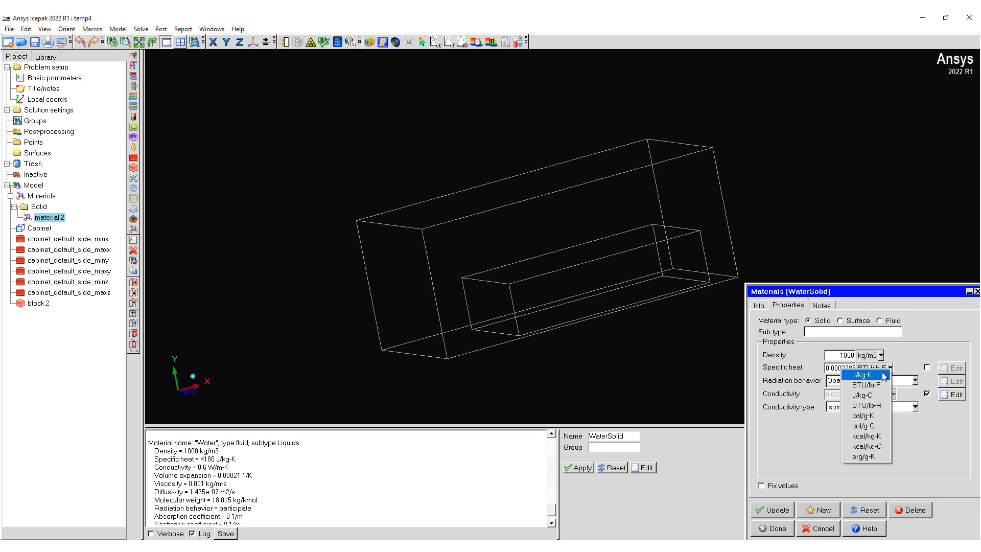
left_click(884, 375)
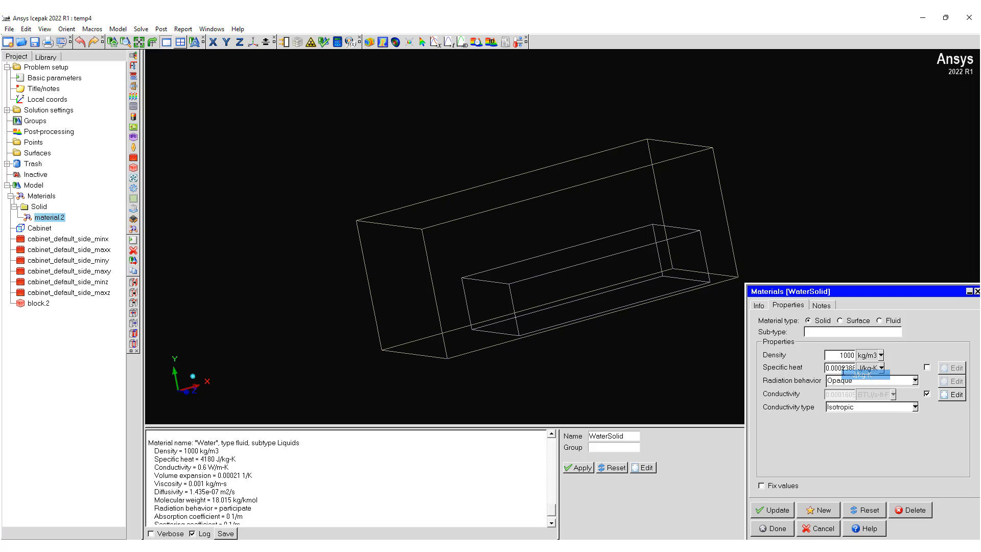
double_click(836, 368)
type("4180")
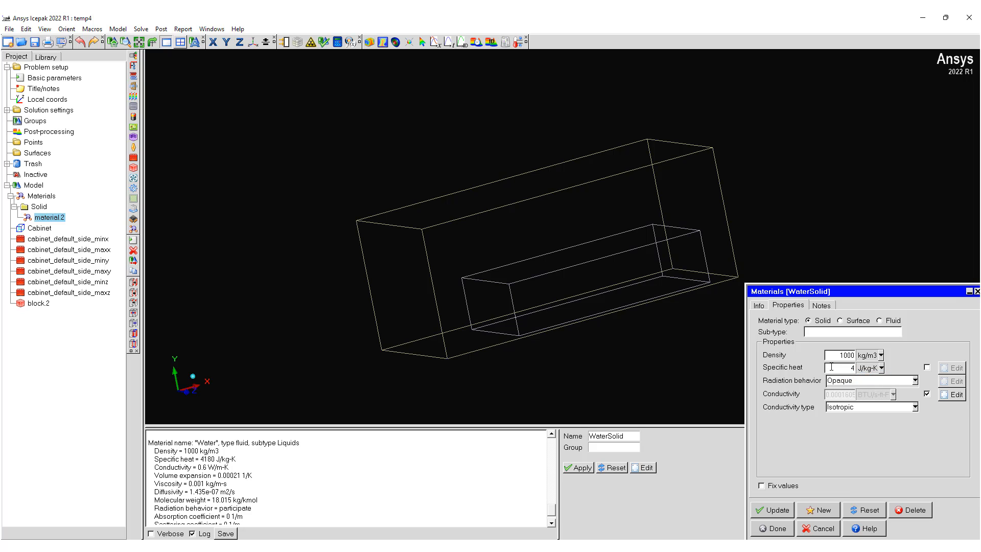
Step: Set WaterSolid's conductivity to a directly entered 0.6 W/m-K and save the material
left_click(926, 394)
left_click(879, 396)
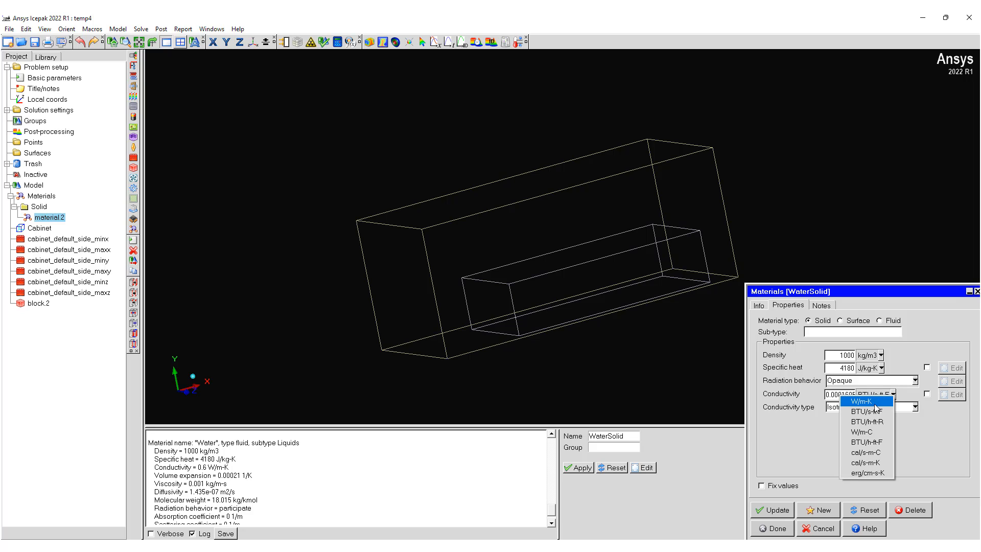
left_click(874, 403)
double_click(845, 394)
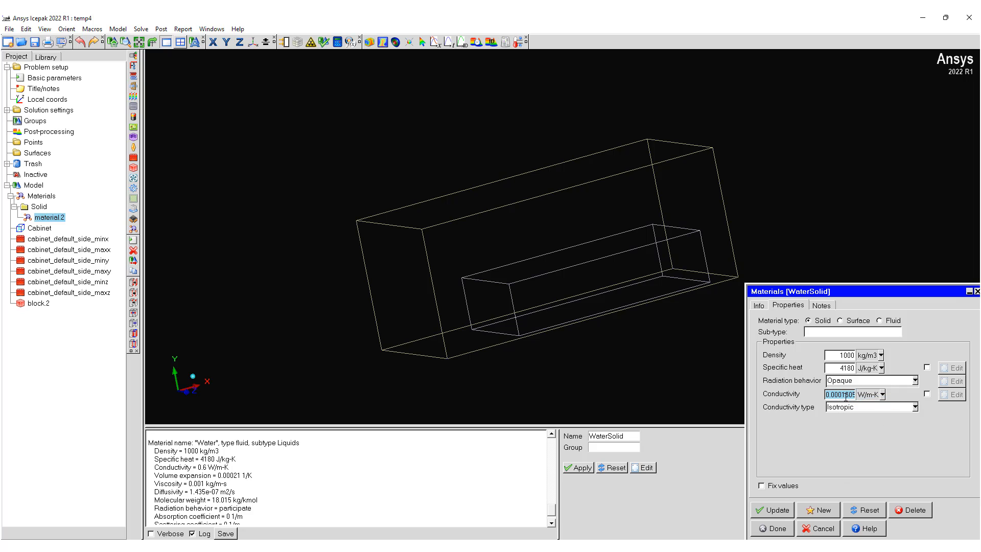
type("0.6")
left_click(781, 509)
left_click(786, 532)
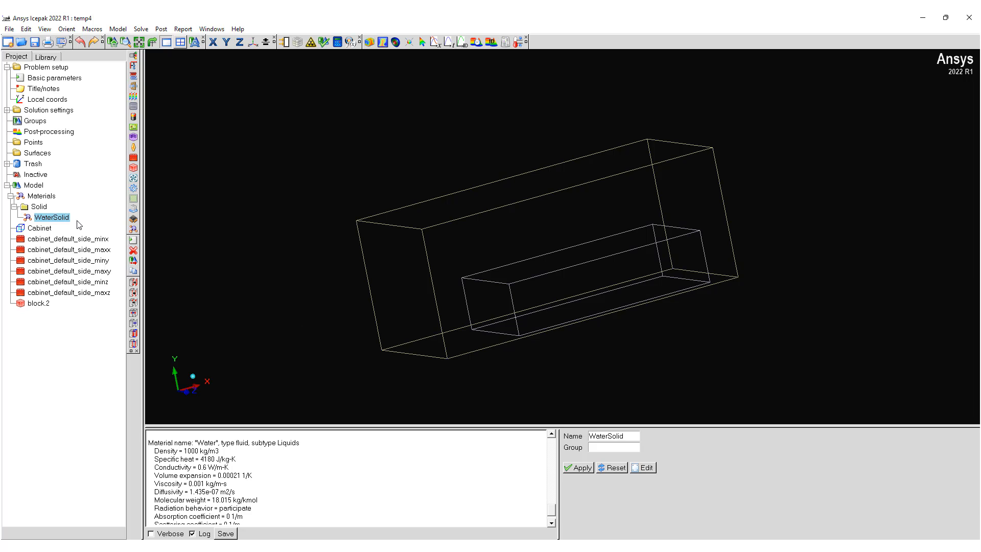
Step: Reopen WaterSolid to examine its temperature-dependent conductivity definition and the available conductivity types
double_click(51, 219)
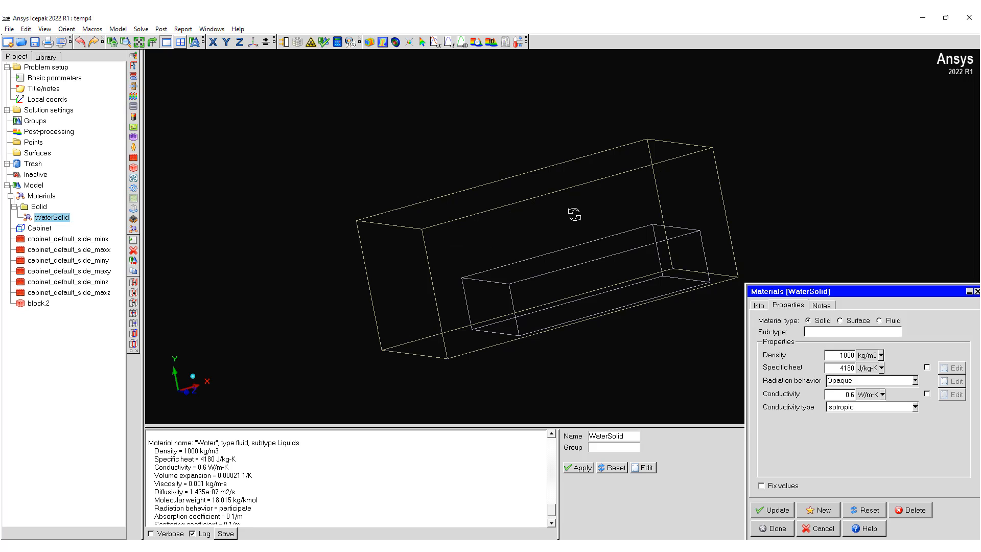
left_click_drag(574, 213, 618, 231)
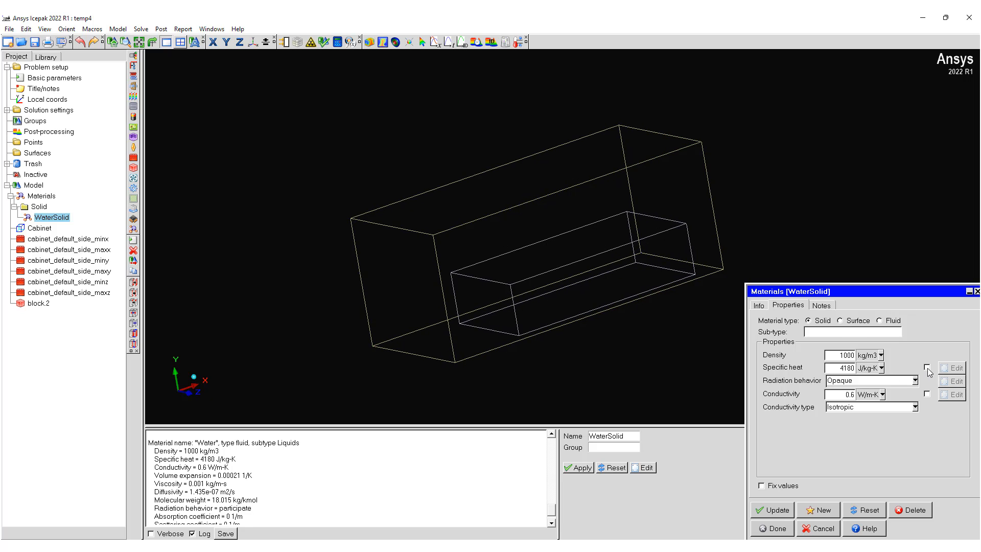
left_click(927, 394)
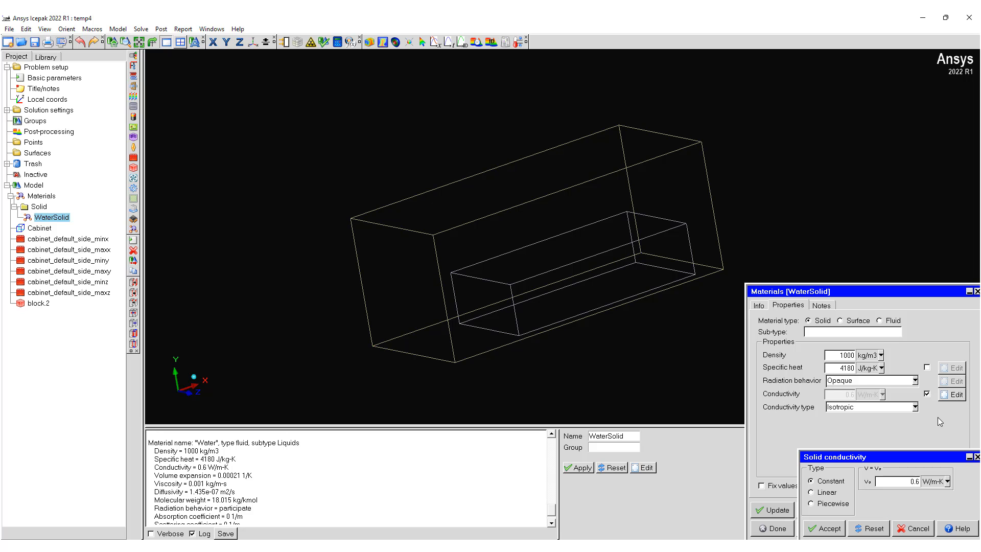
left_click(924, 528)
left_click(928, 393)
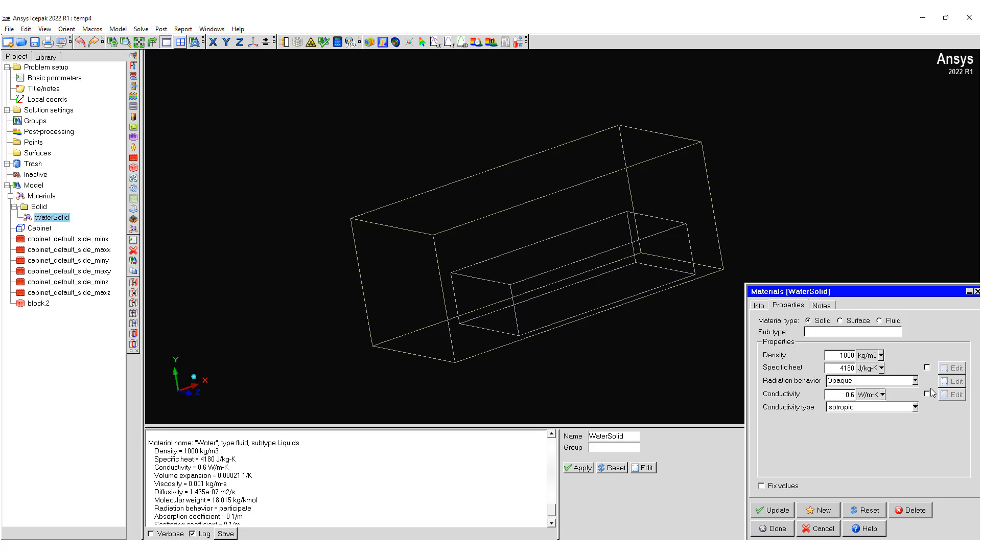
left_click(913, 407)
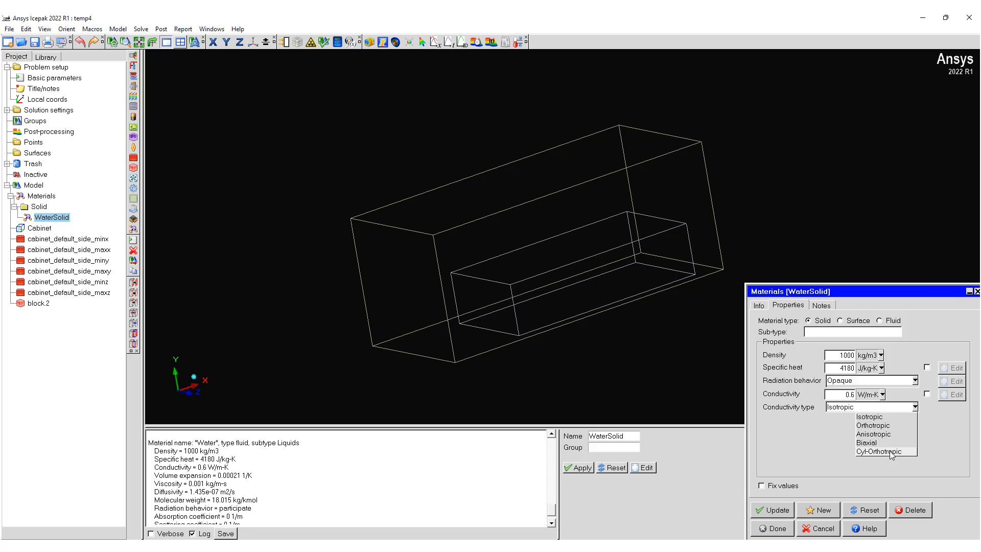
left_click(943, 446)
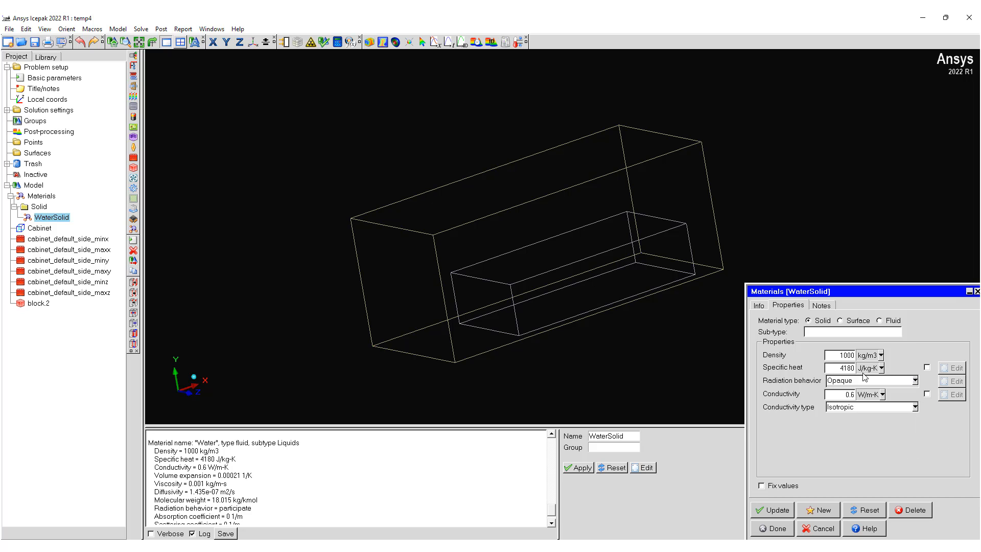
left_click(891, 409)
left_click(935, 429)
left_click(768, 528)
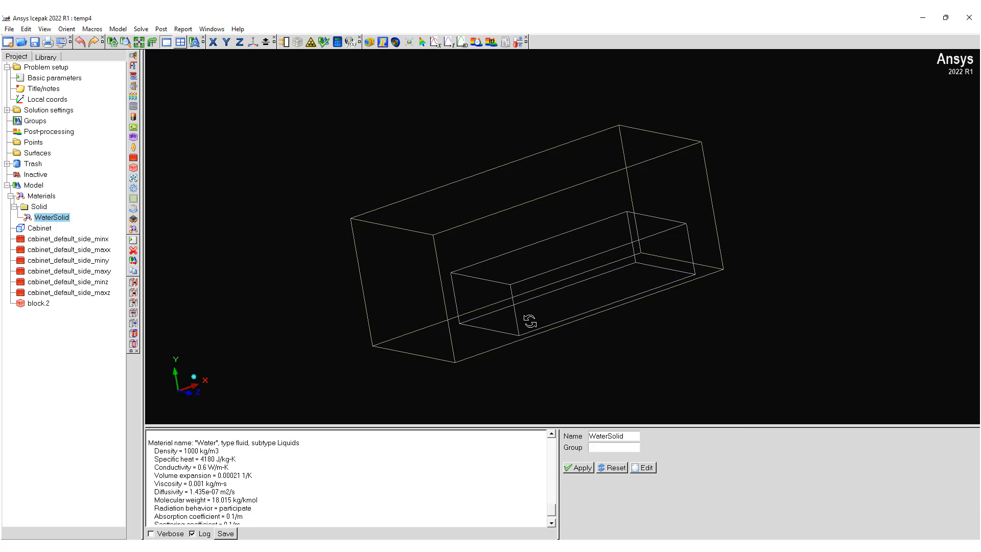
Step: Assign WaterSolid as the block's solid material and compare its properties with those of Water in the log
double_click(39, 303)
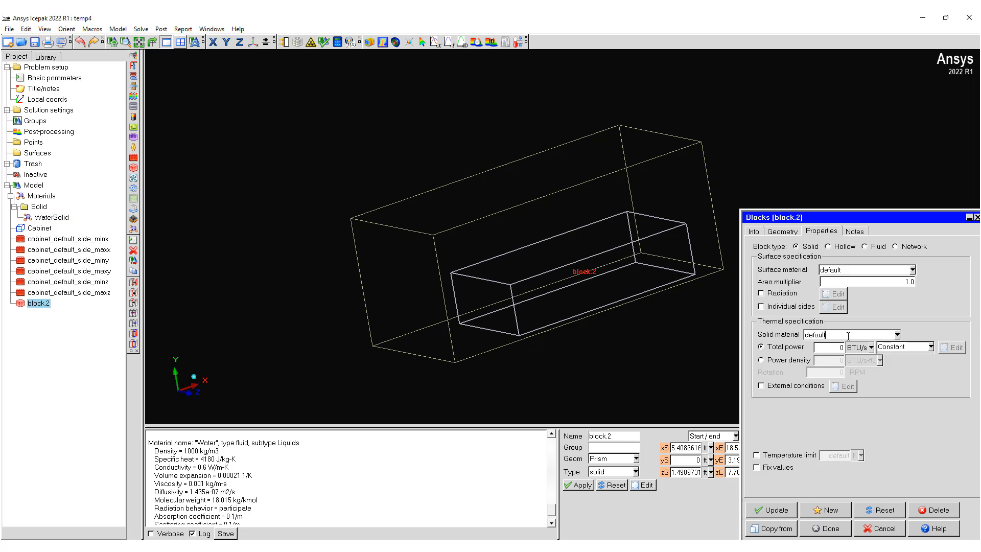
left_click(848, 336)
double_click(896, 333)
type("wa")
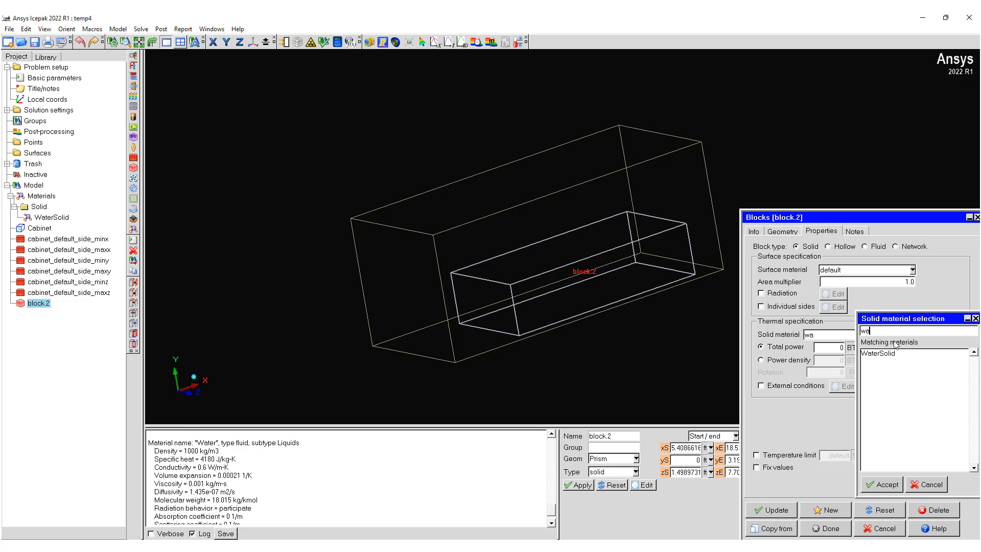
left_click(891, 353)
left_click(887, 489)
left_click(826, 528)
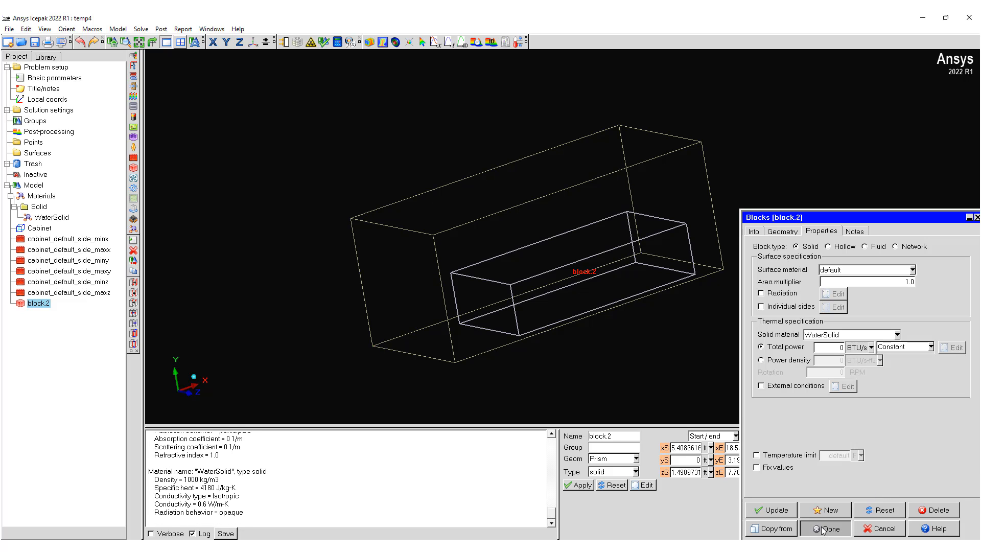
scroll(220, 493, "up", 3)
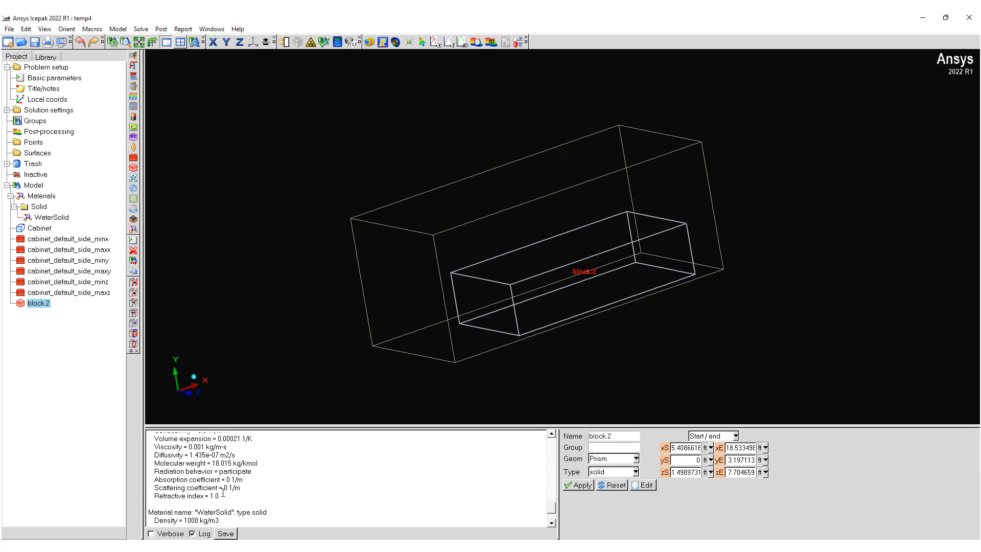
scroll(217, 475, "down", 3)
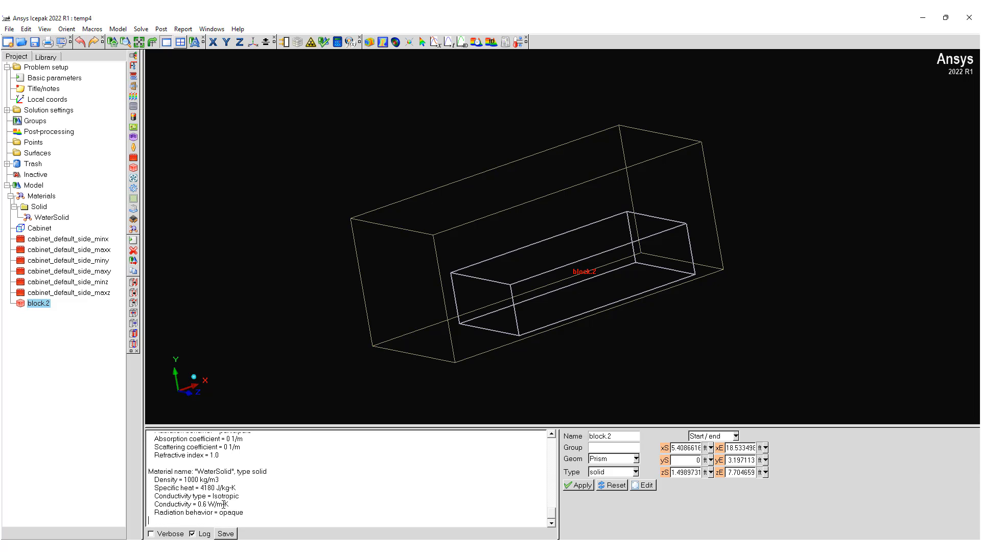
scroll(221, 512, "up", 2)
scroll(222, 513, "down", 2)
Step: Create a rectangular opening and set its type to Recirc
left_click_drag(567, 310, 512, 349)
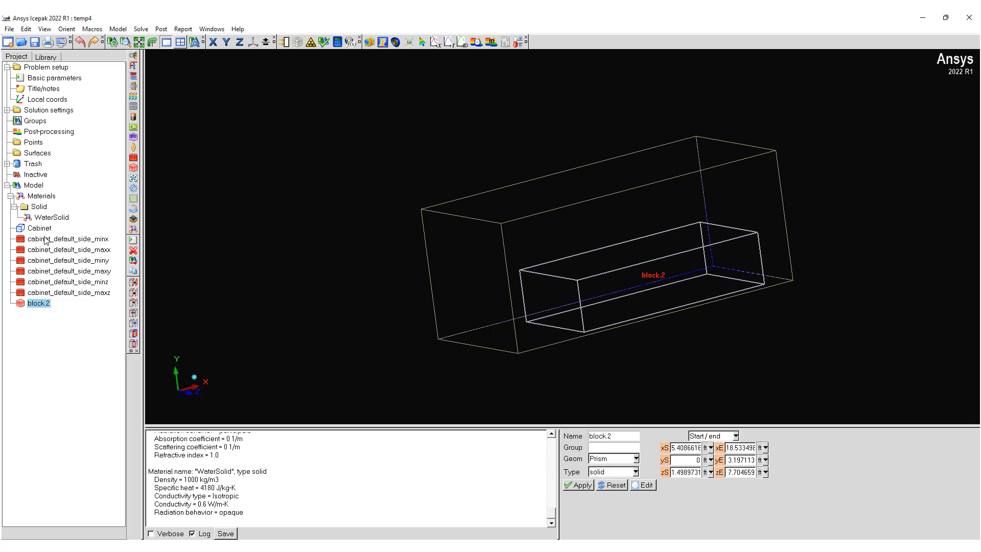
left_click(133, 86)
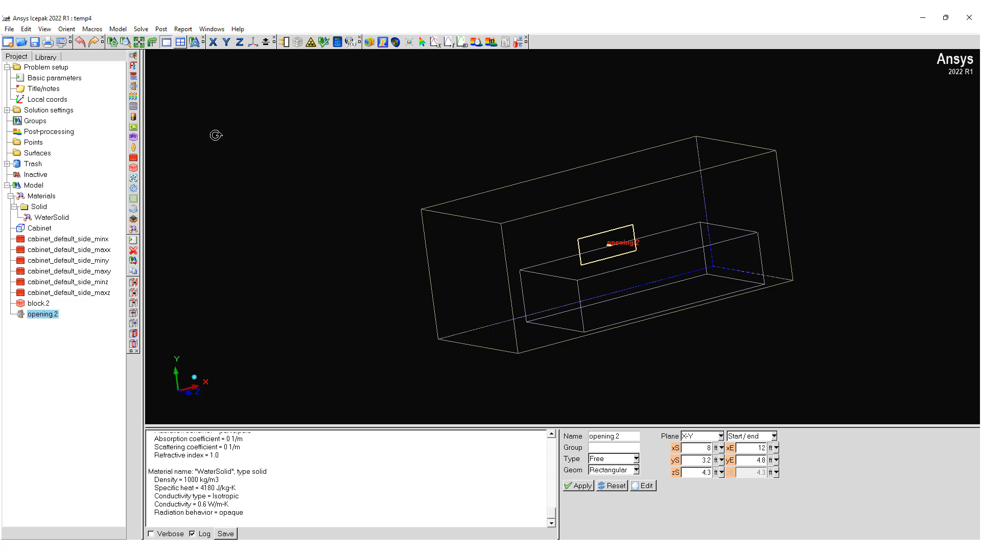
left_click(635, 459)
left_click(617, 477)
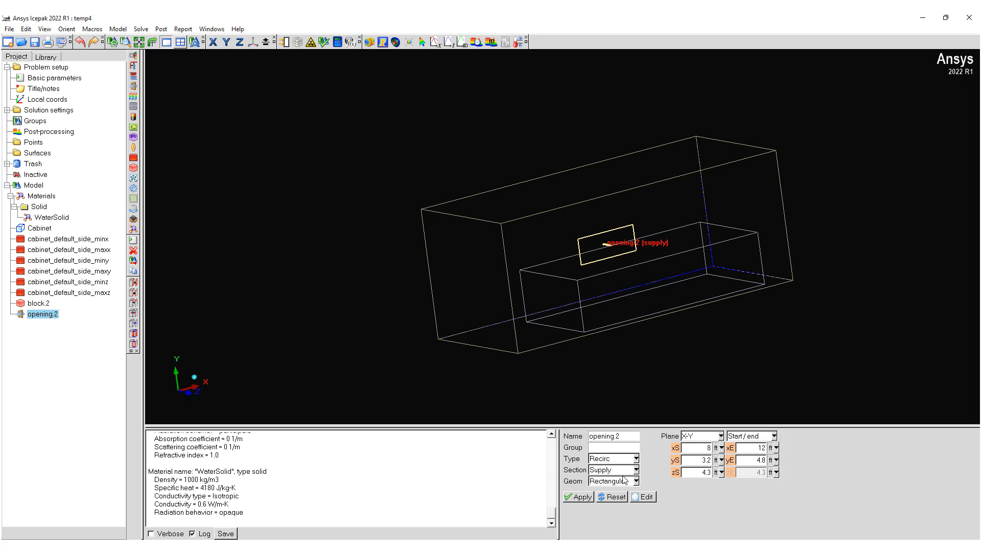
Step: Orient the opening's supply section in the X-Z plane and align its Y position with the cabinet ceiling at about 8 ft
left_click_drag(661, 324, 706, 368)
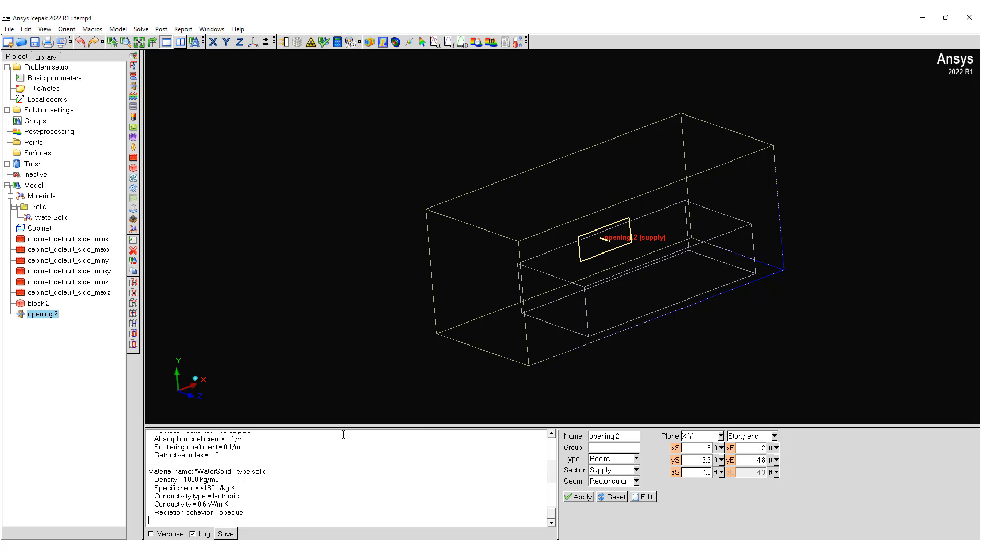
left_click(721, 436)
left_click(700, 459)
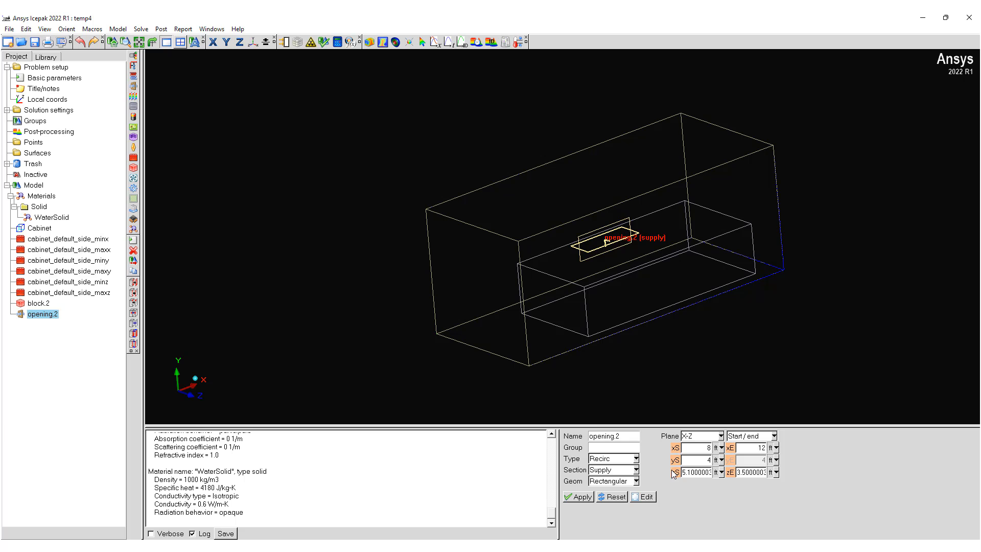
left_click(675, 460)
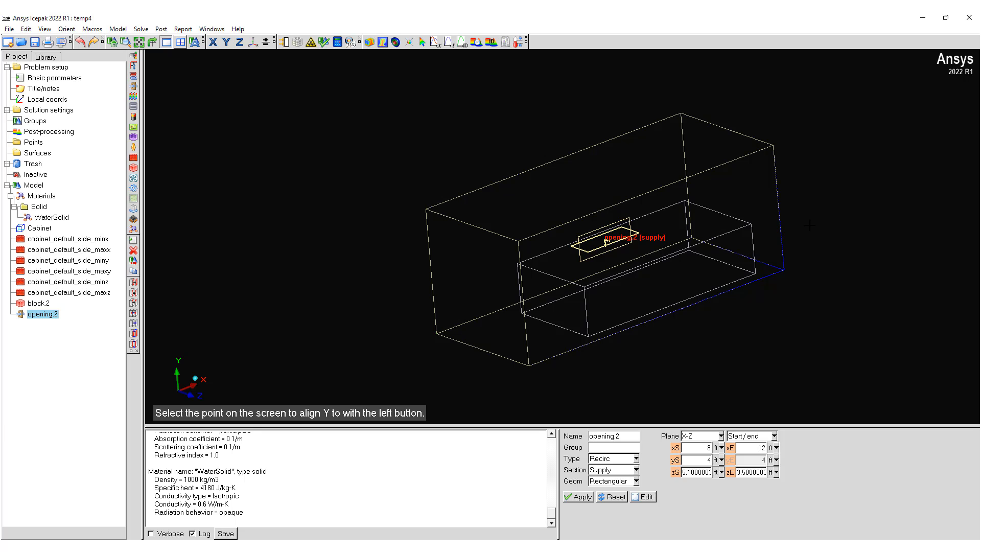
left_click(738, 161)
Step: Define the supply section by start and length, with X start picked at about 15.4 ft on the ceiling edge and X length 3 ft
left_click_drag(687, 184, 707, 214)
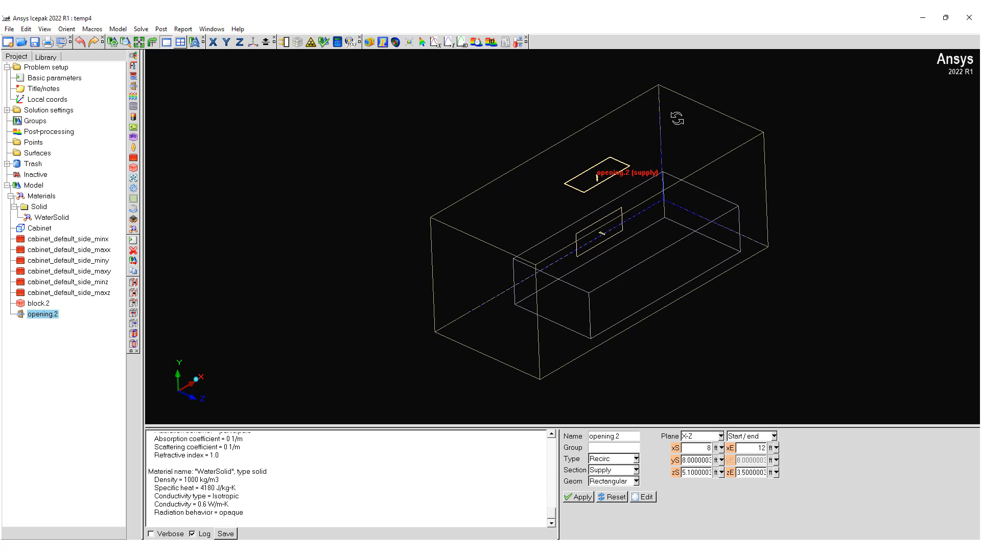
left_click(774, 435)
left_click(755, 455)
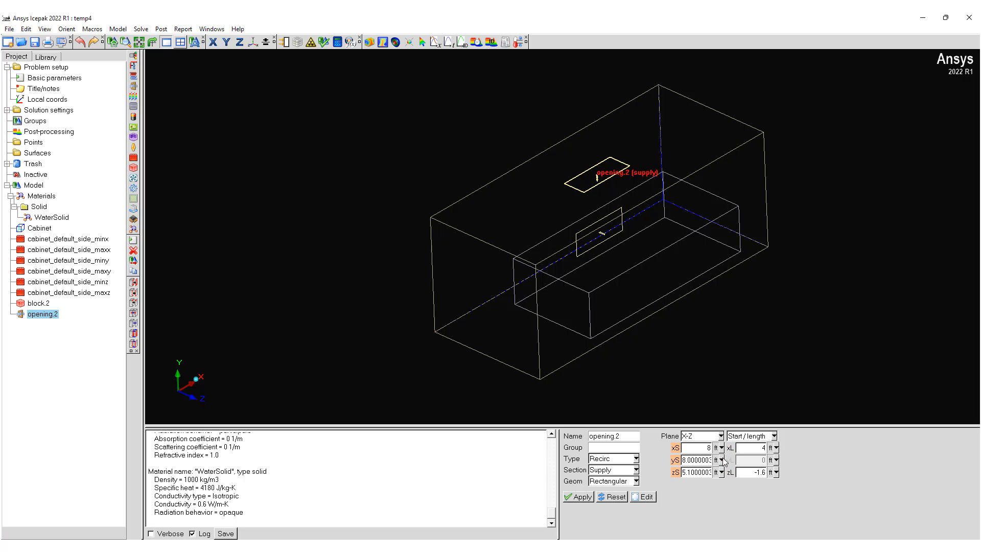
left_click(675, 447)
left_click(602, 109)
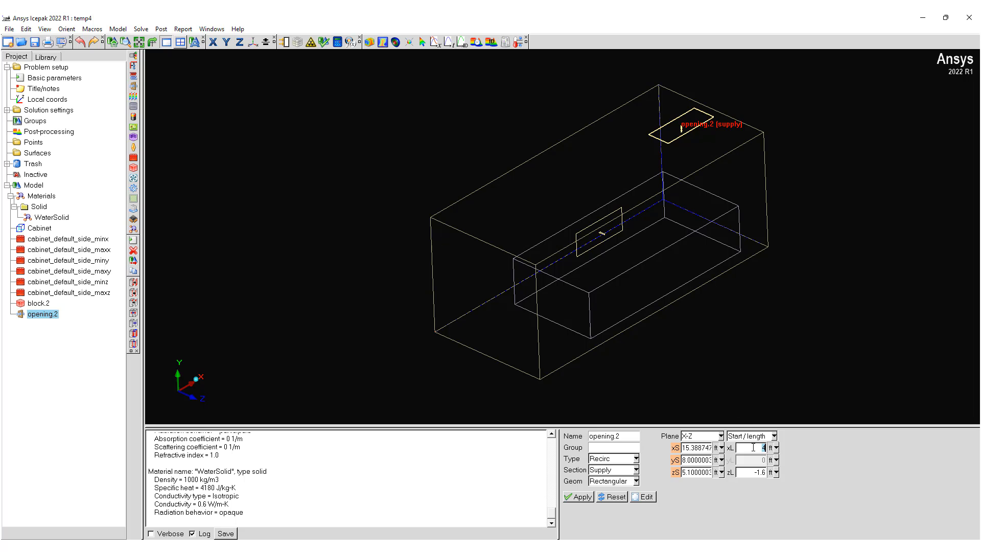
key("Return")
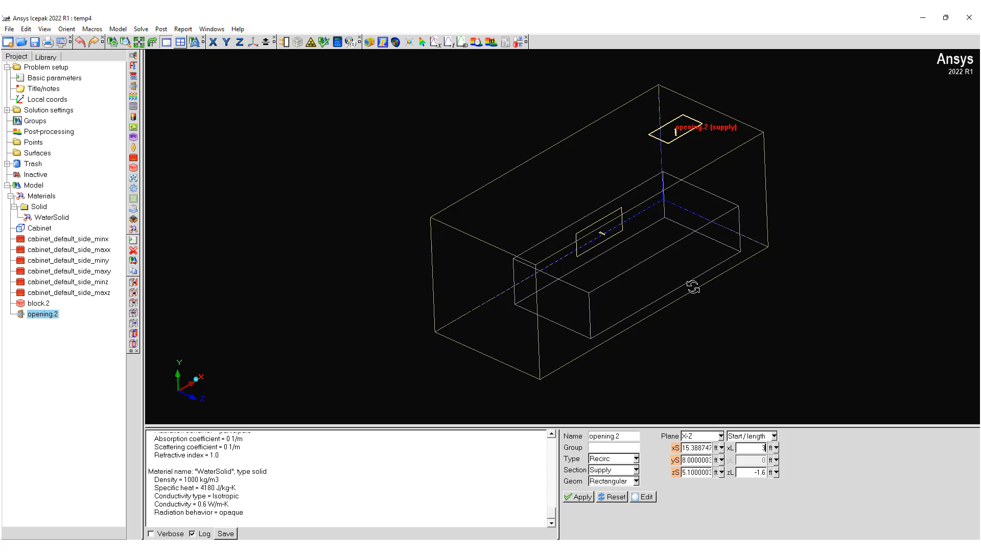
Step: Switch the recirculation opening to its extract section and align its Z position with the cabinet wall at Z = 0
left_click_drag(692, 283, 724, 308)
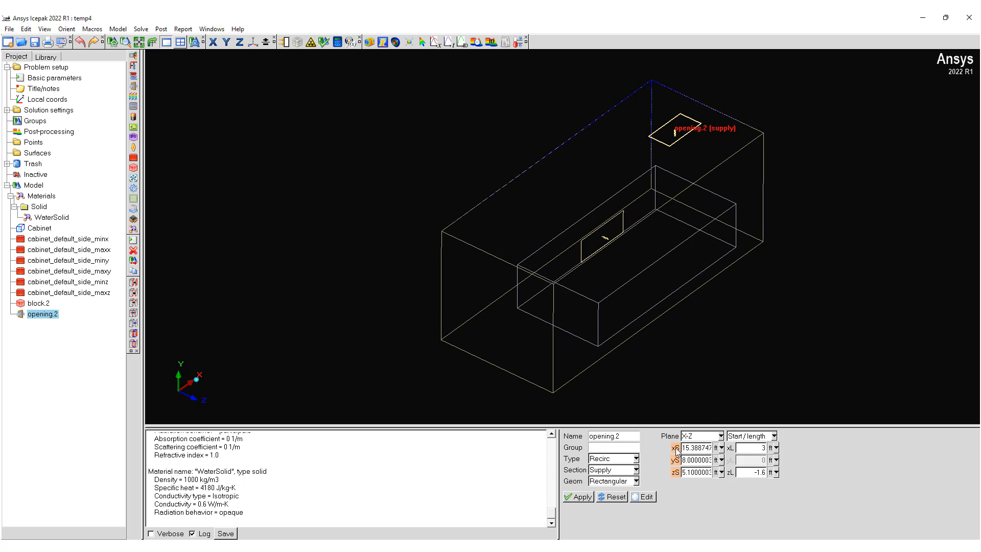
left_click_drag(603, 256, 505, 340)
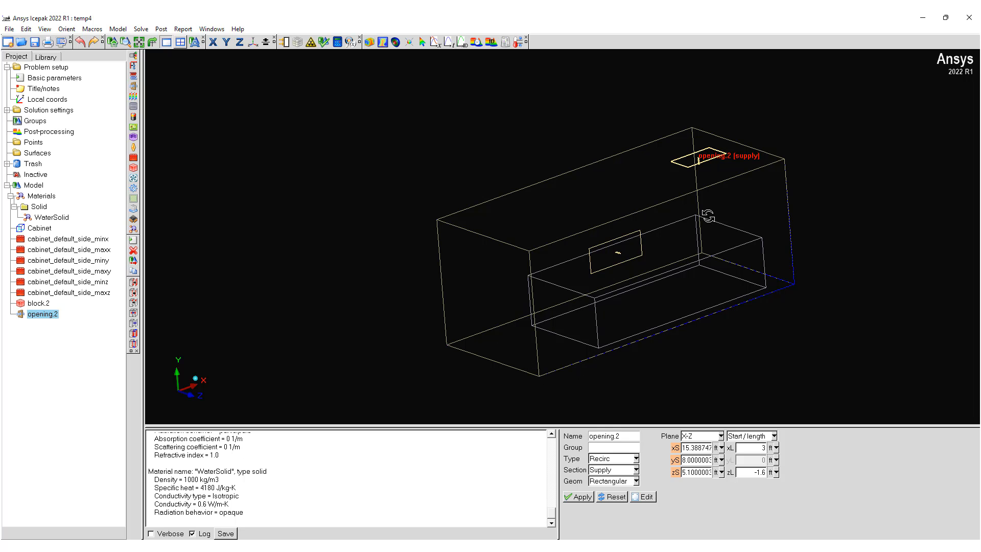
left_click(636, 470)
left_click(615, 491)
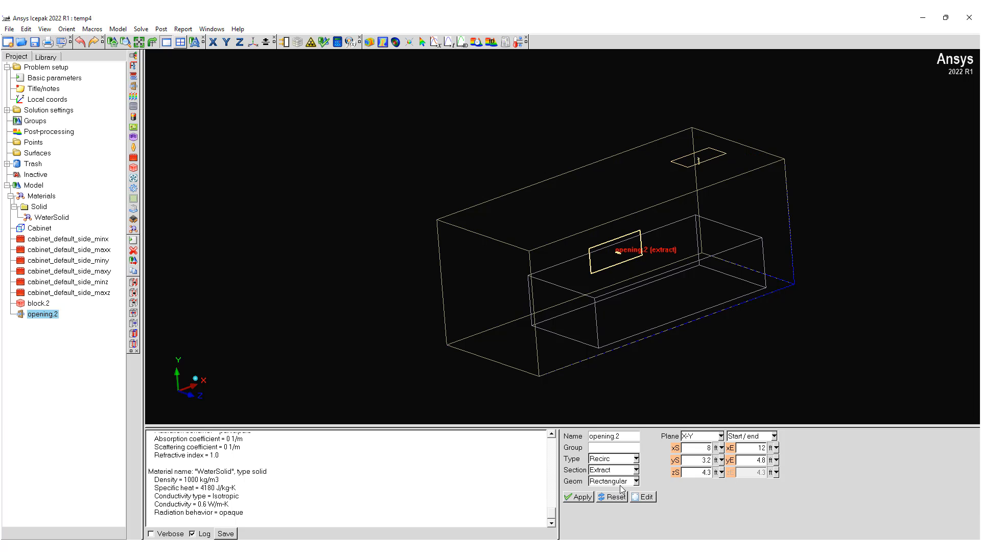
left_click_drag(615, 286, 482, 308)
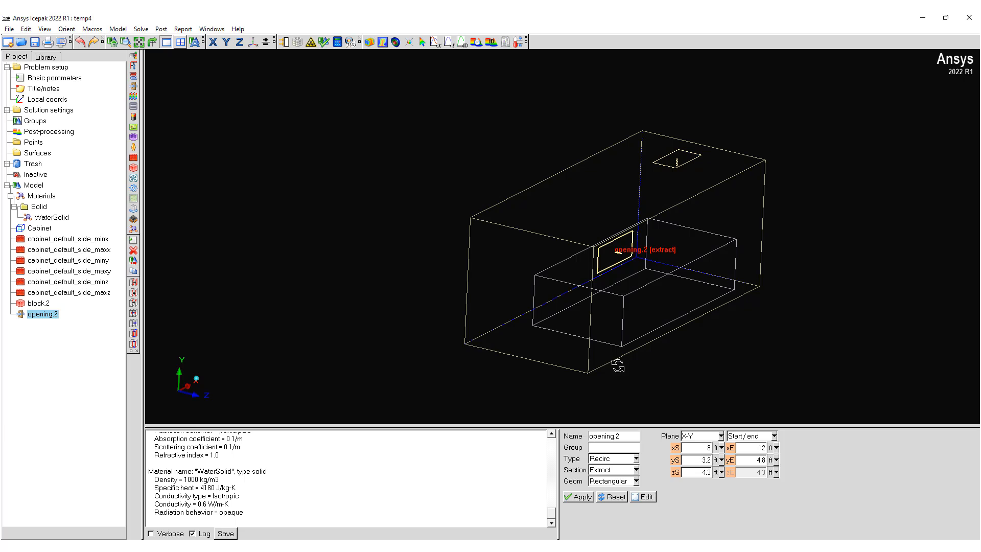
left_click_drag(674, 366, 636, 341)
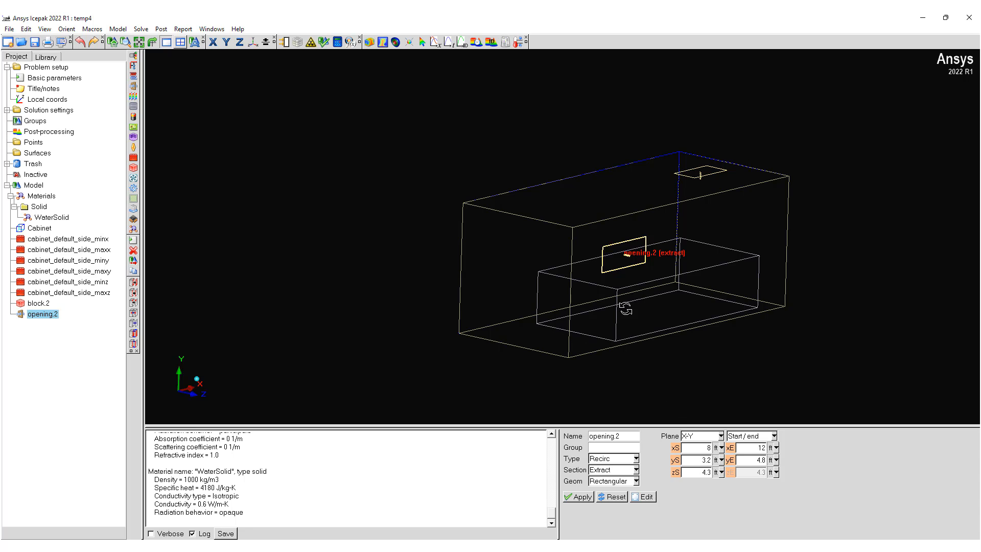
left_click_drag(625, 309, 565, 330)
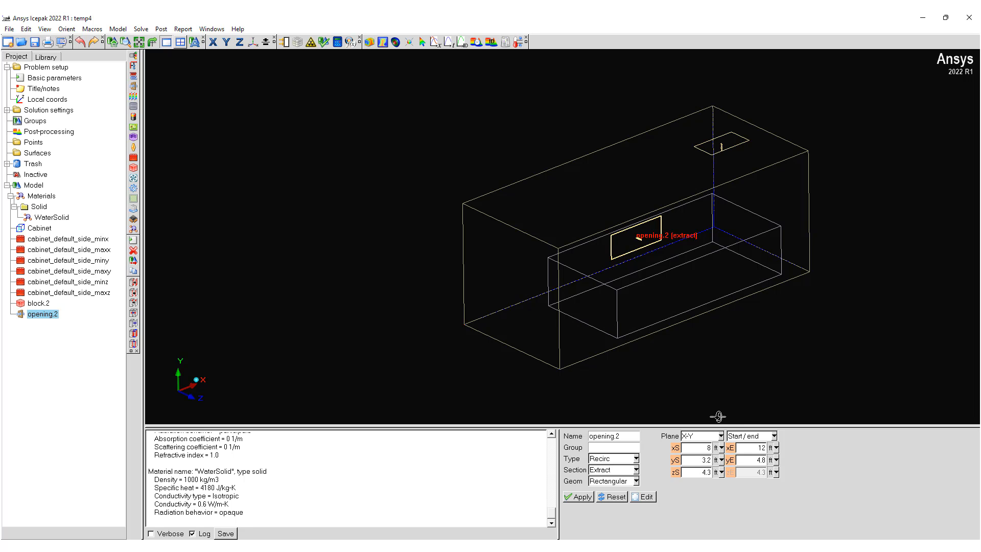
left_click_drag(646, 356, 695, 342)
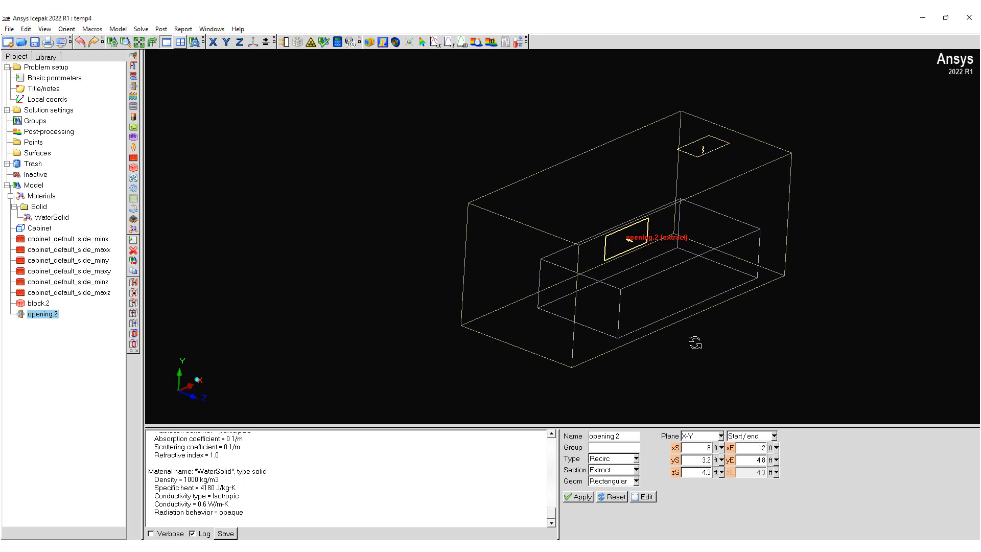
left_click(675, 472)
left_click(466, 284)
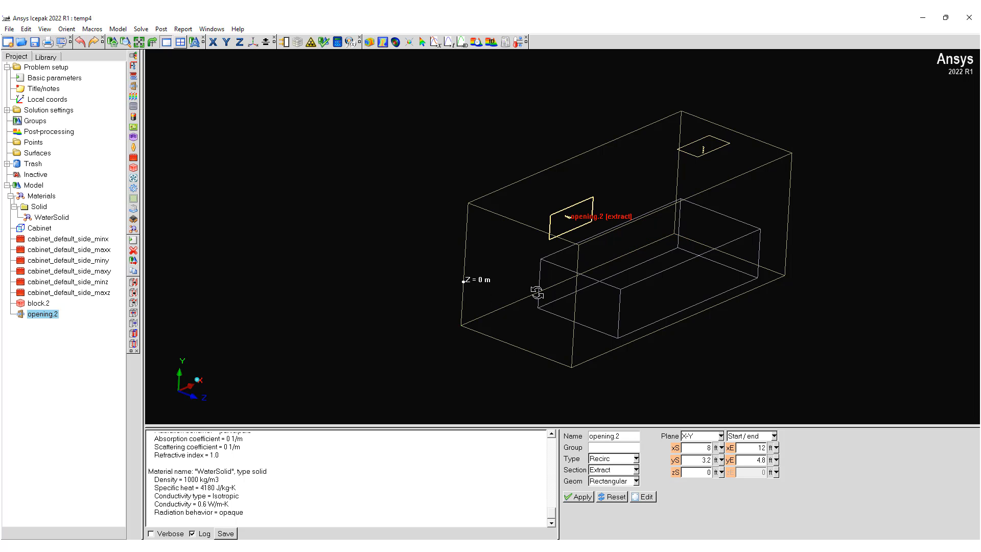
Step: Align the extract section's X start at about 2.4 ft and X end at about 3.65 ft with points on the cabinet edge
left_click_drag(600, 313, 618, 312)
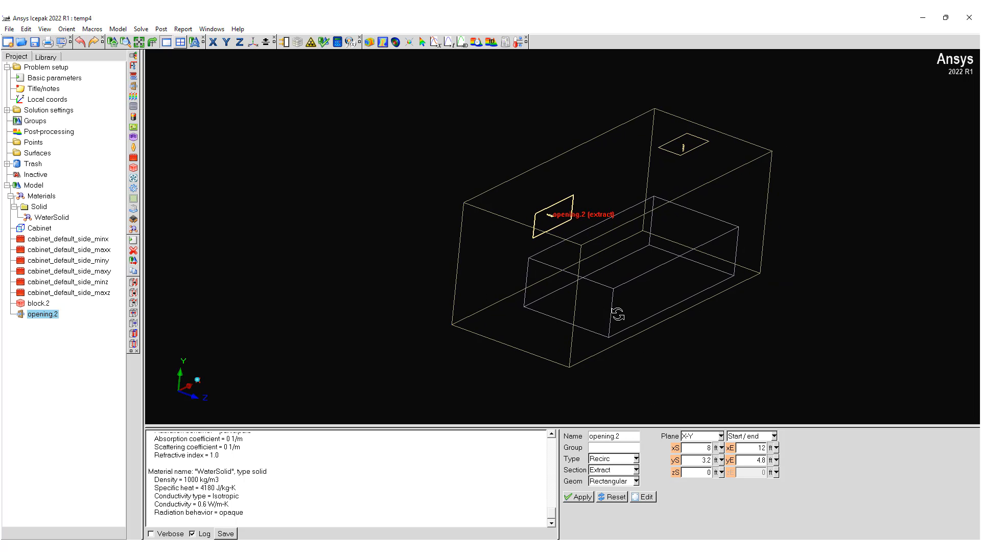
left_click(675, 448)
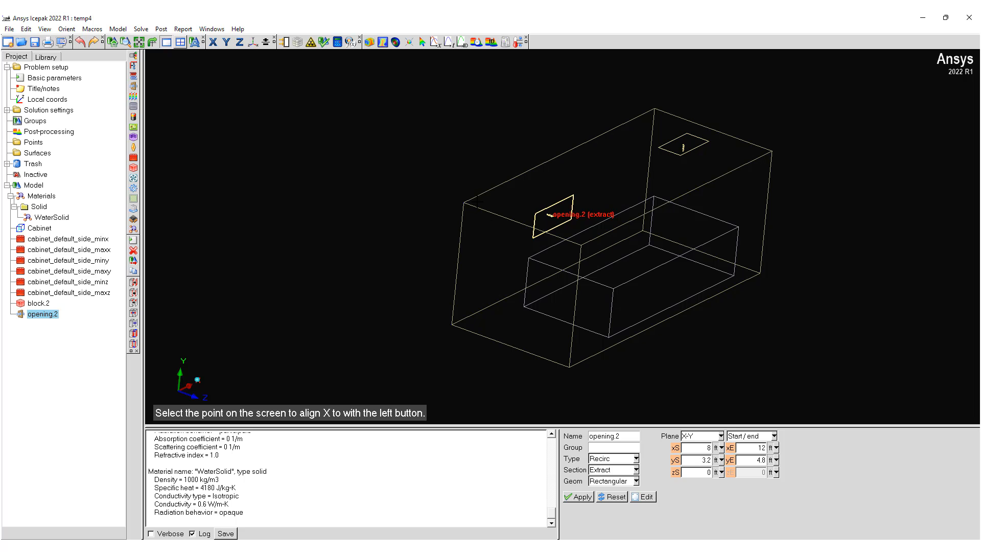
left_click(486, 193)
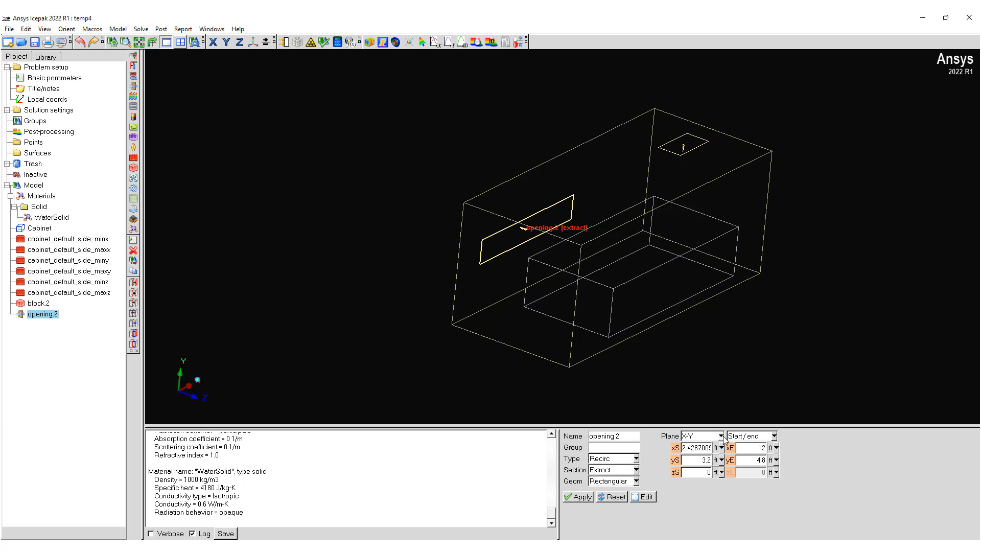
left_click(499, 189)
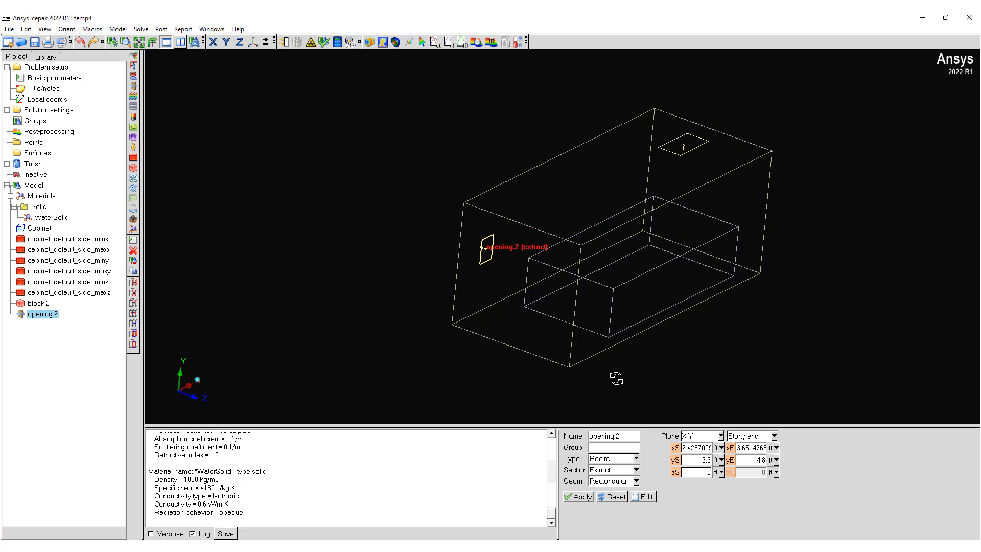
Step: Align the extract section's Y start at about 0.9 ft and Y end at about 2.7 ft with points on the vertical cabinet edge
left_click_drag(616, 374, 409, 217)
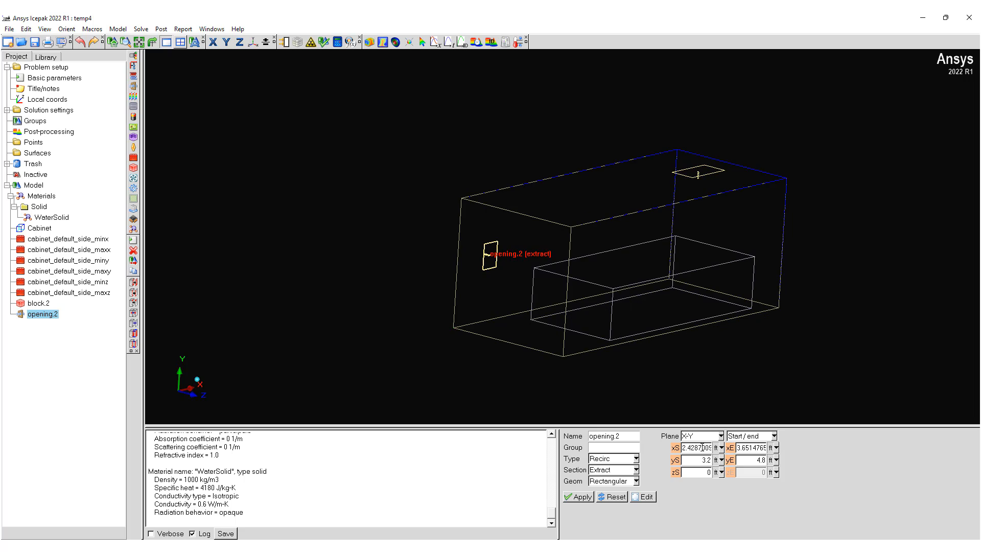
left_click(675, 463)
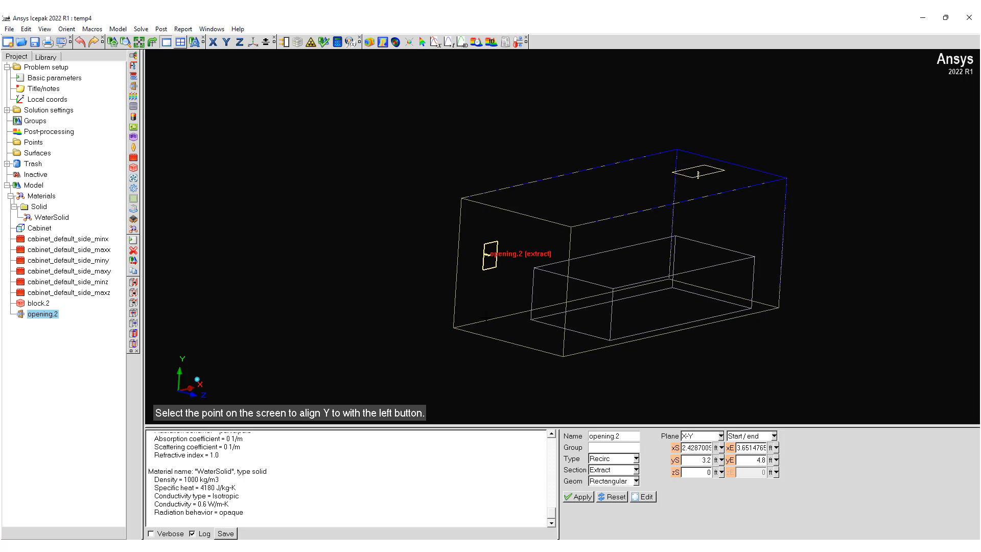
left_click(452, 310)
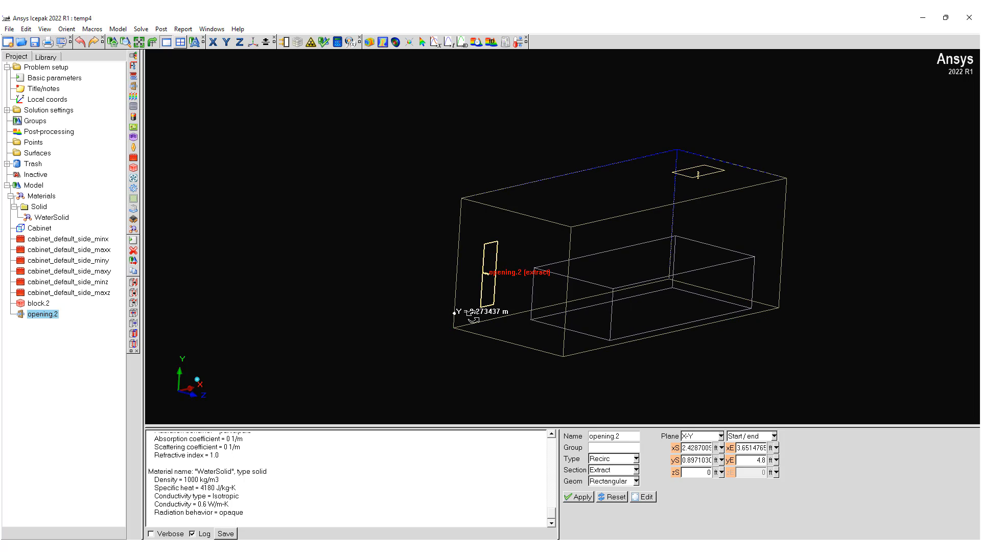
left_click(458, 285)
mouse_move(745, 304)
left_mouse_down()
mouse_move(677, 315)
mouse_move(752, 317)
left_mouse_up()
Step: Open the recirculation opening's properties and set its thermal condition to Heat input/extract
left_click(643, 496)
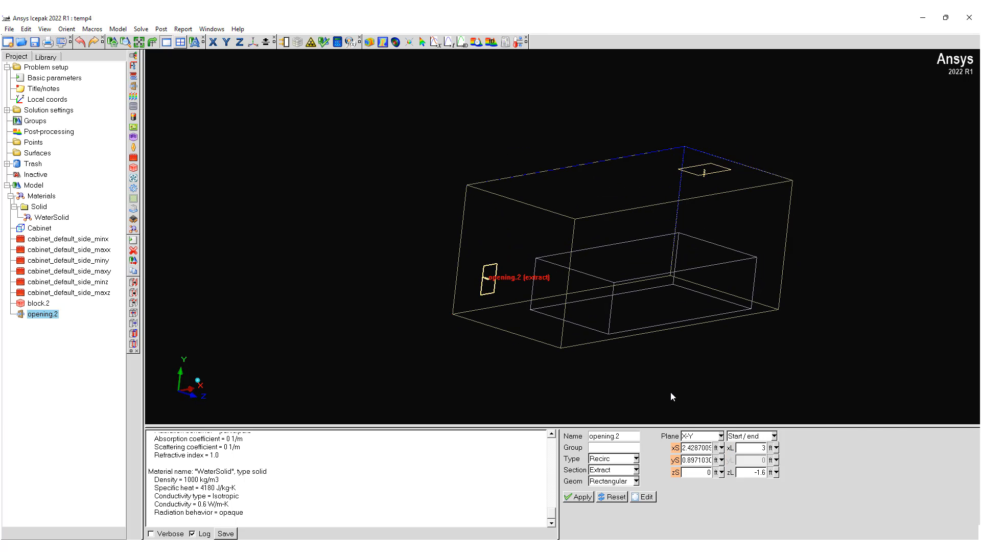
left_click(830, 239)
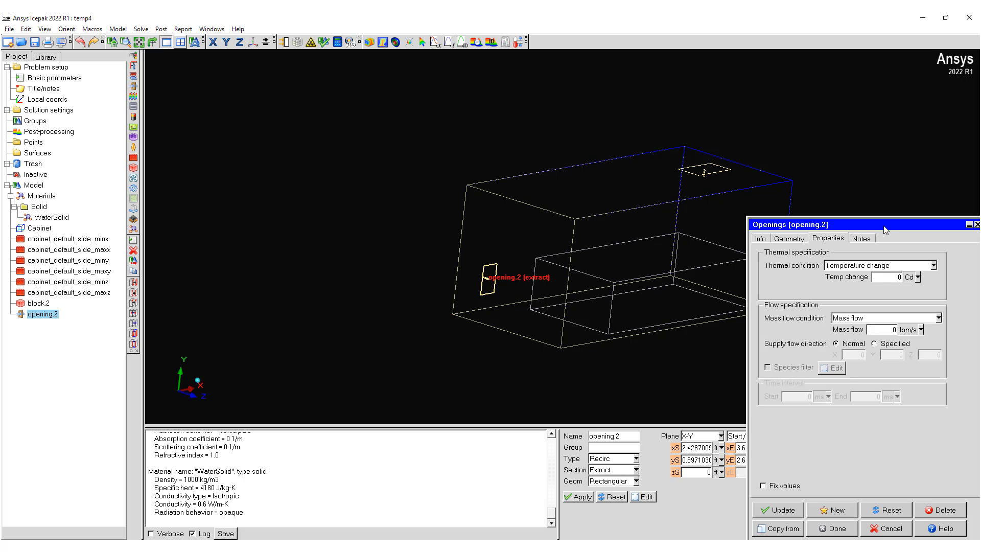
left_click_drag(893, 220, 805, 212)
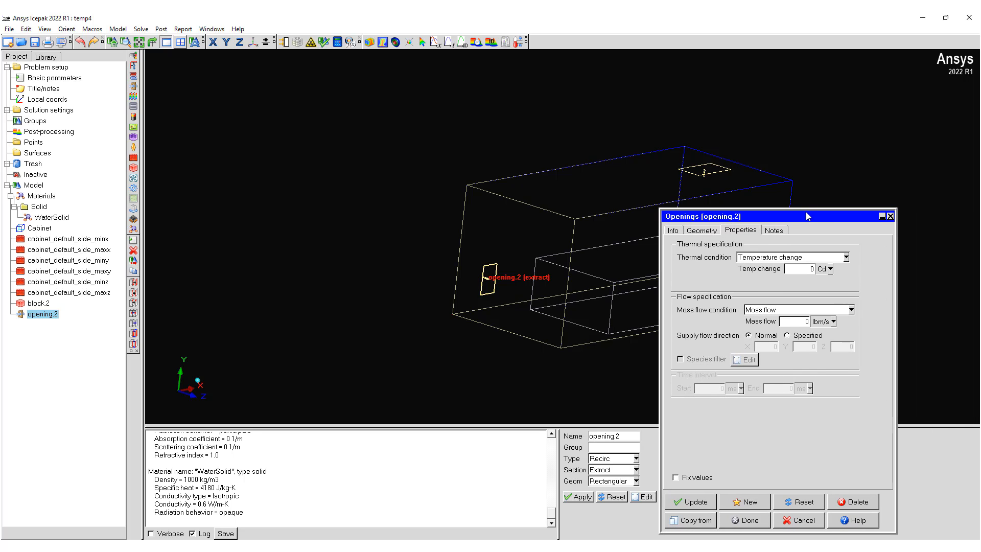
left_click(838, 257)
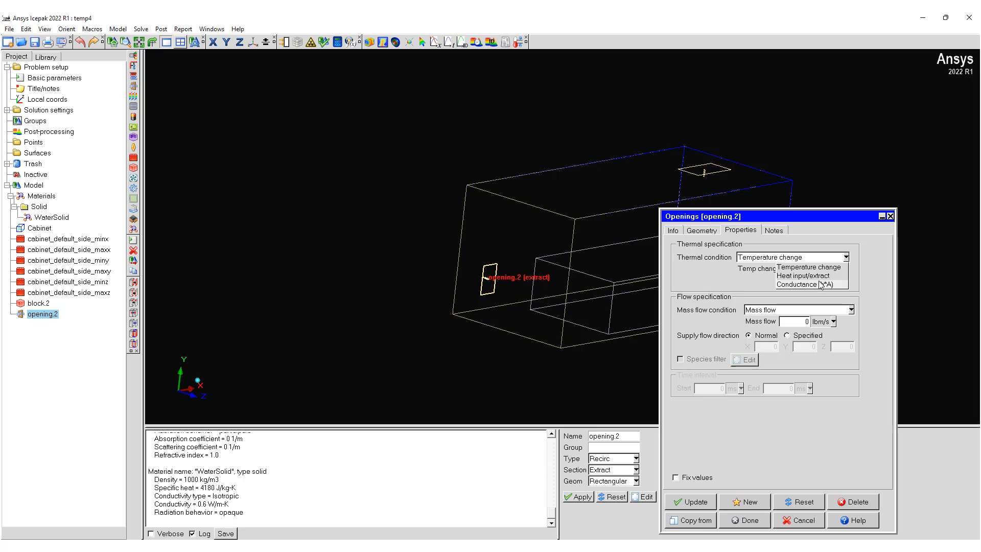
left_click(803, 276)
Step: Set the opening's mass flow condition to Volumetric flow with a rate of 1000 ft3/min
left_click(827, 311)
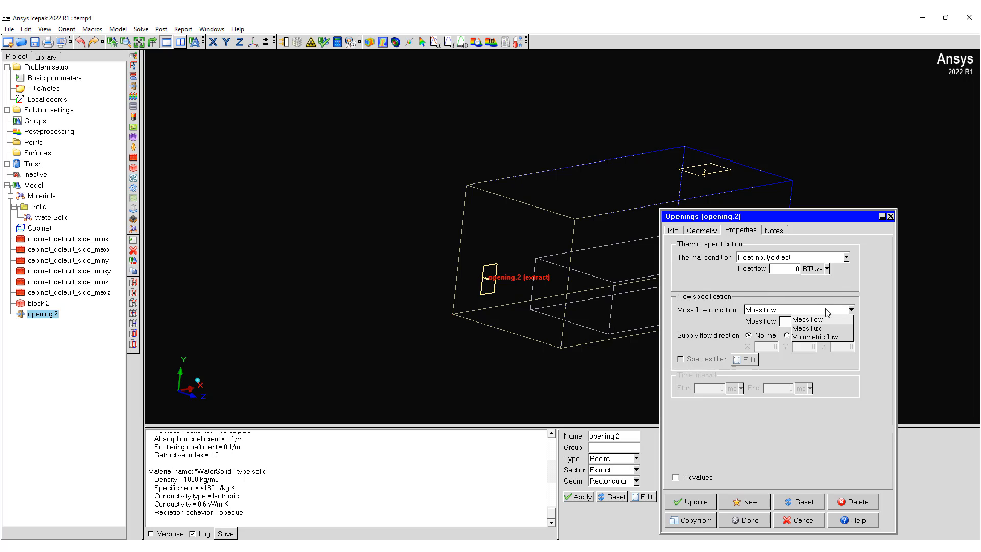
left_click(819, 336)
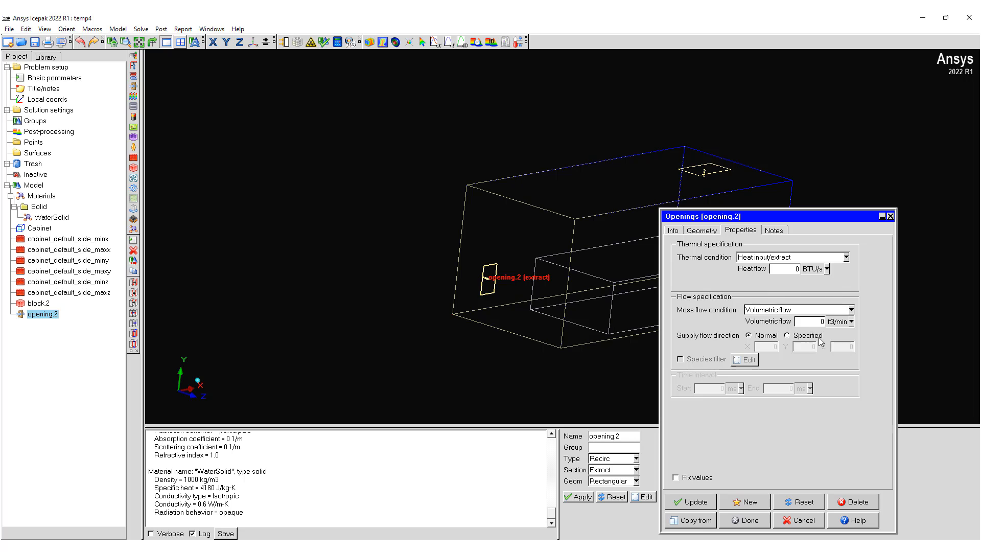
left_click(848, 323)
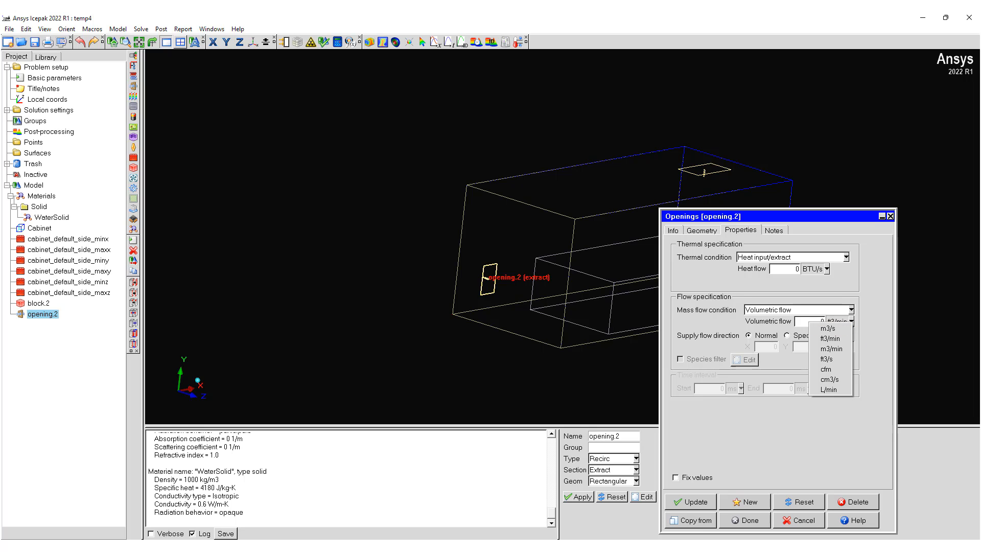
left_click(904, 388)
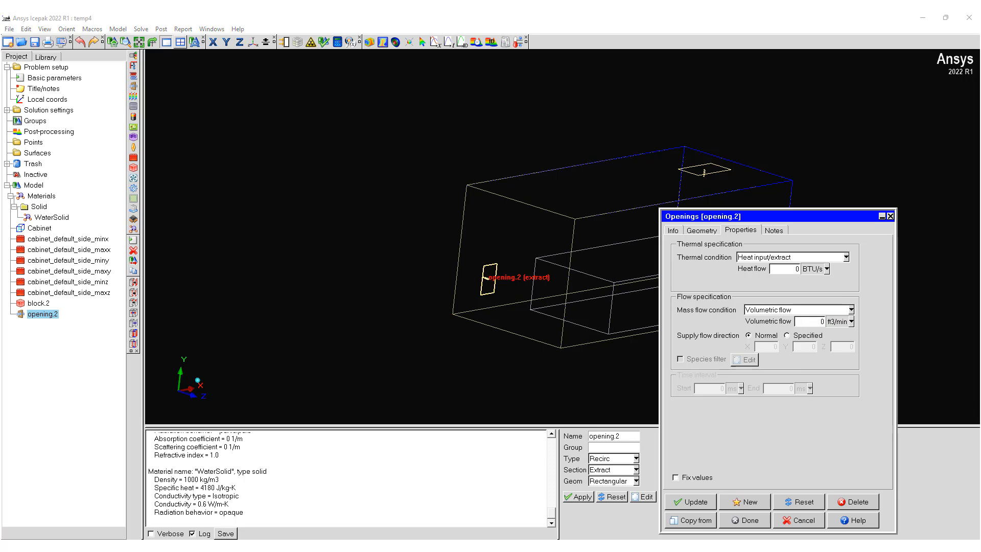
left_click(807, 323)
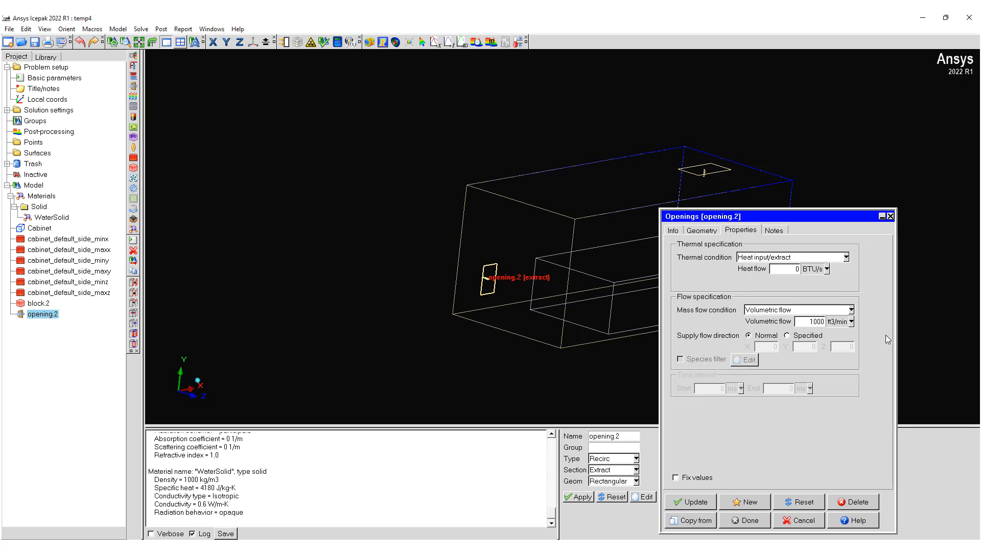
Step: Set the opening's heat flow to -10000 W and apply the opening's properties
left_click(826, 268)
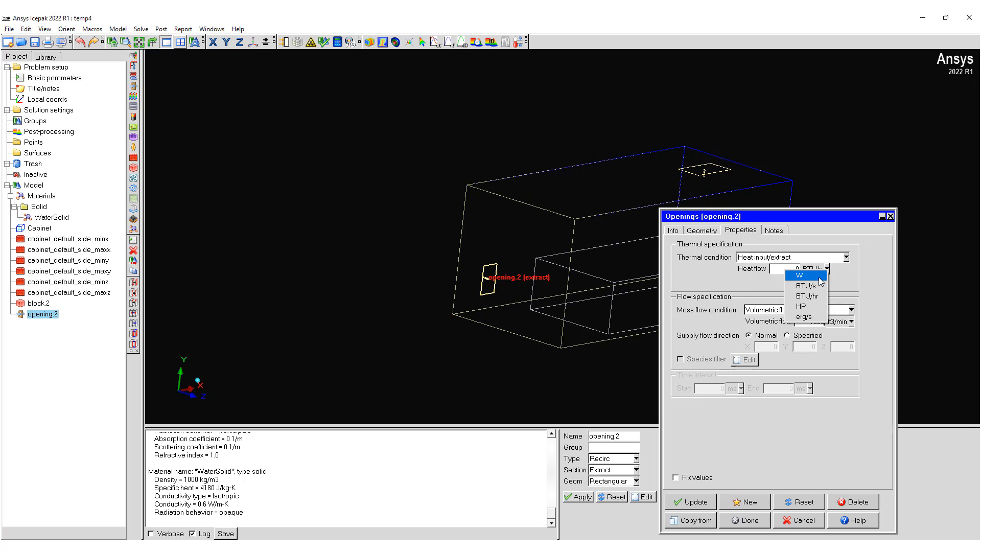
left_click(789, 275)
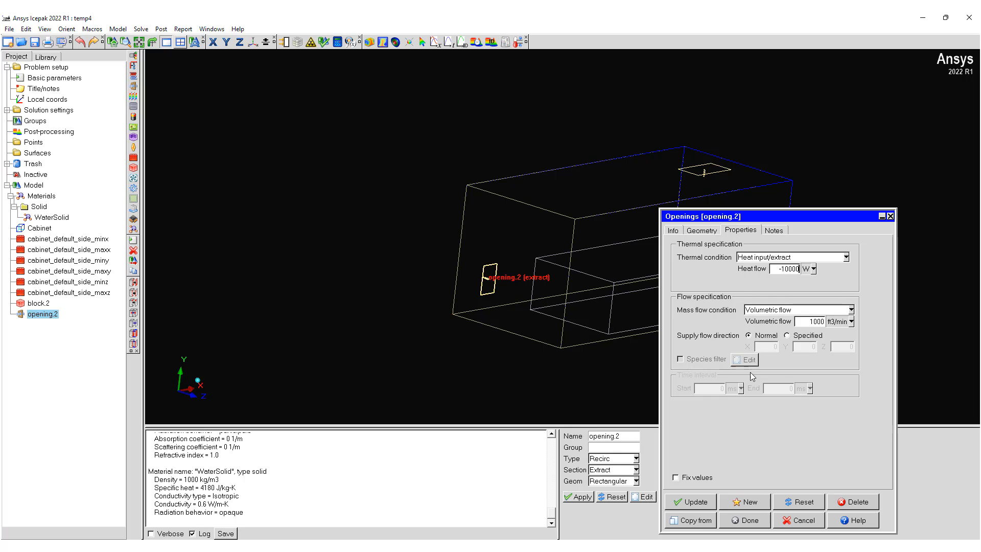
left_click(696, 505)
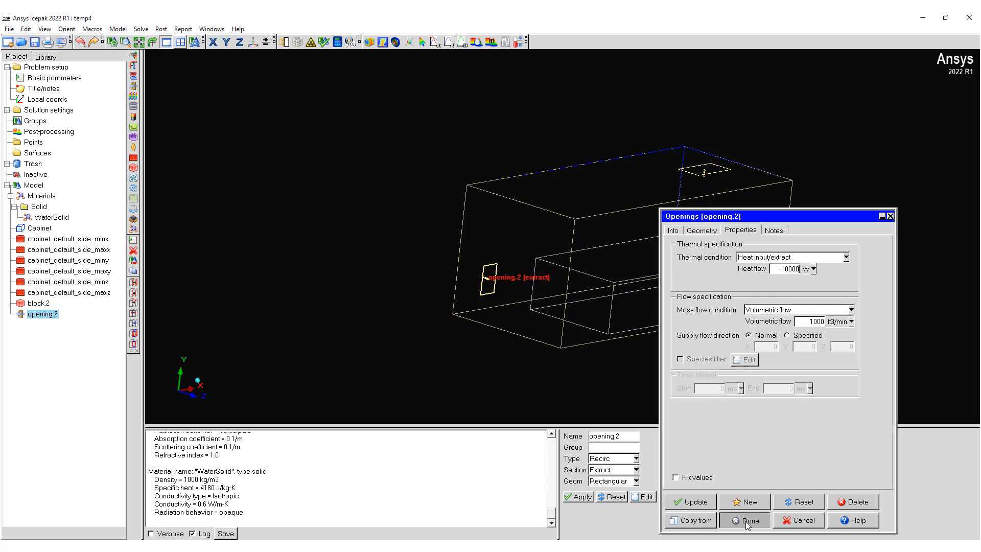
left_click(745, 521)
Step: Inspect both opening sections in the model and review the ambient conditions and default materials in the basic parameters
left_click_drag(719, 330, 584, 289)
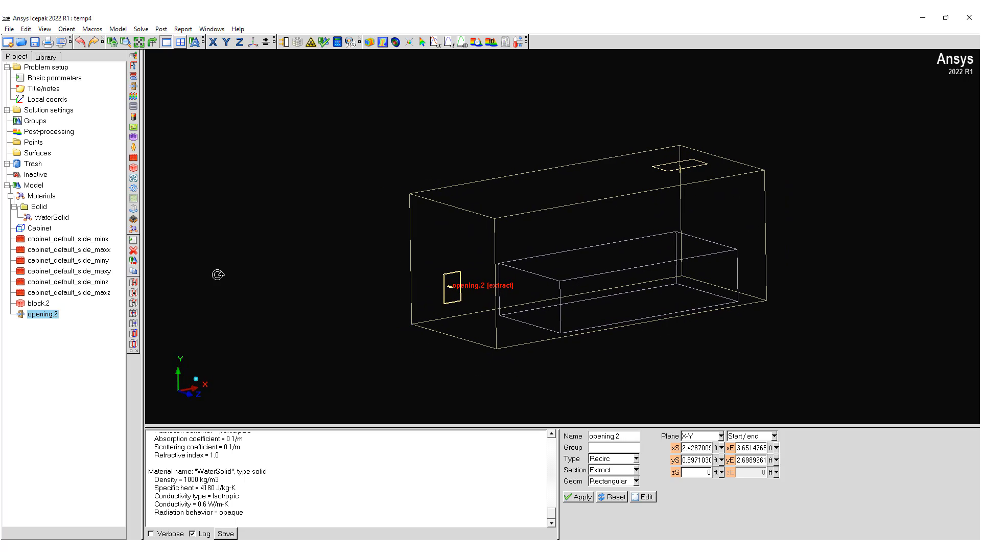
left_click_drag(562, 254, 618, 276)
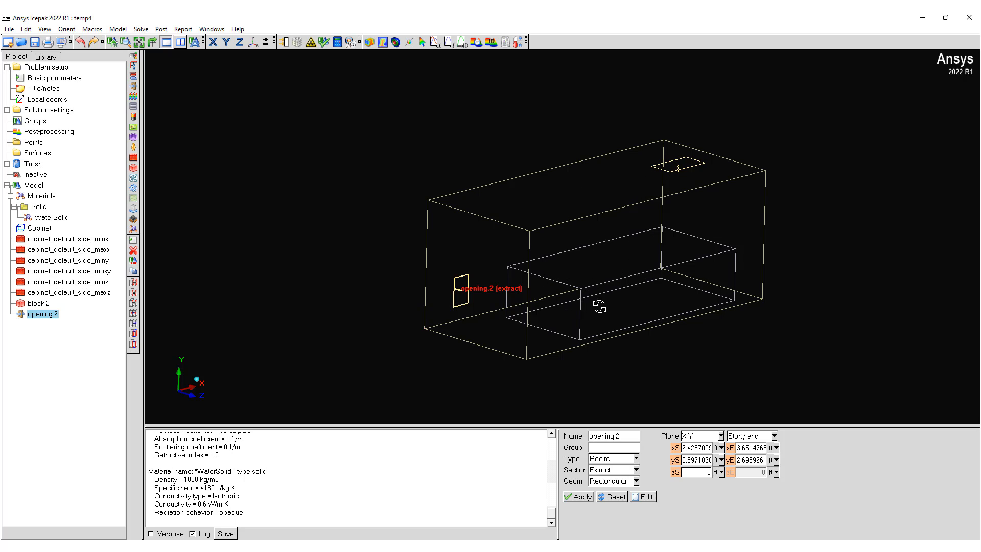
left_click_drag(596, 300, 618, 277)
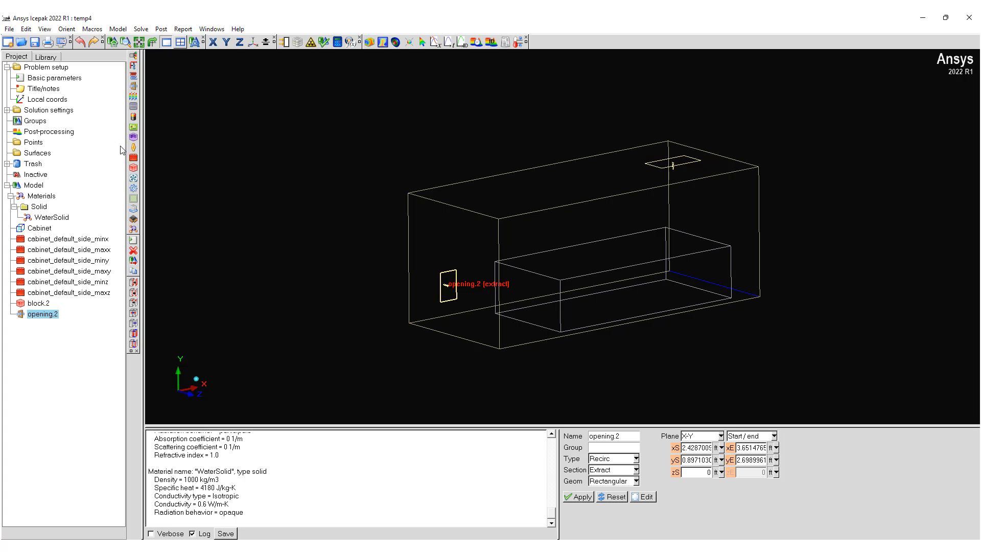
double_click(55, 79)
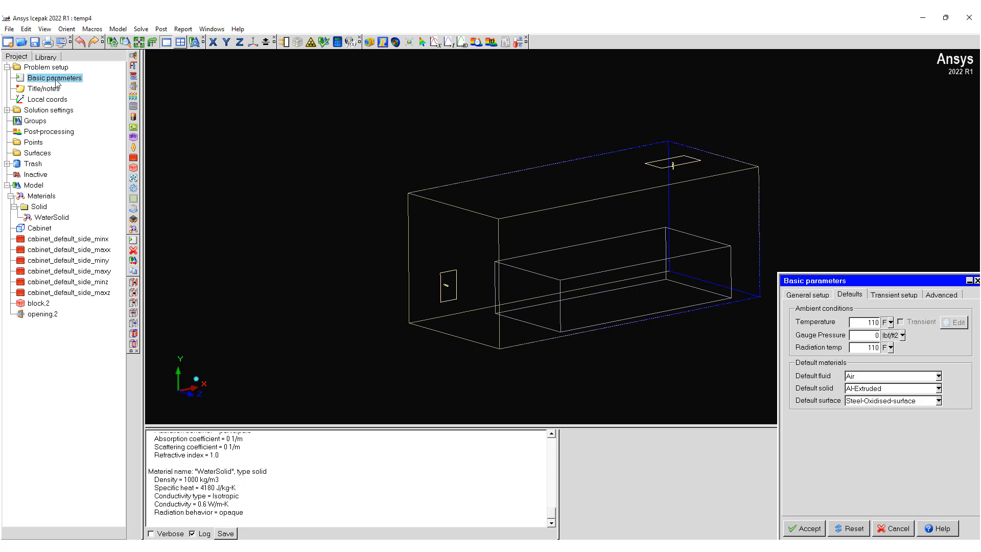
left_click(892, 526)
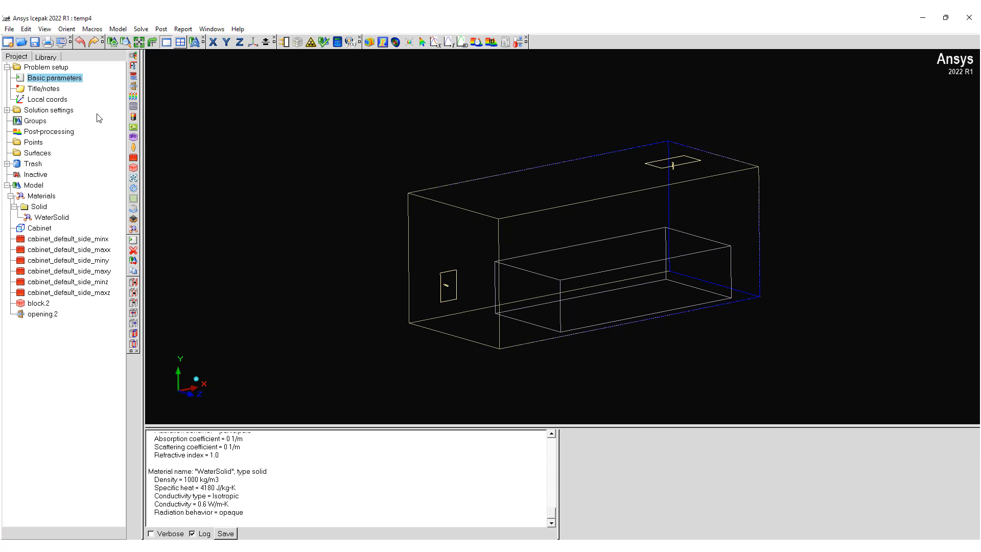
Step: Set the problem up as buoyancy-driven flow using the Boussinesq approximation, with gravitational acceleration of -32.17405 ft/s2 in Y
double_click(46, 67)
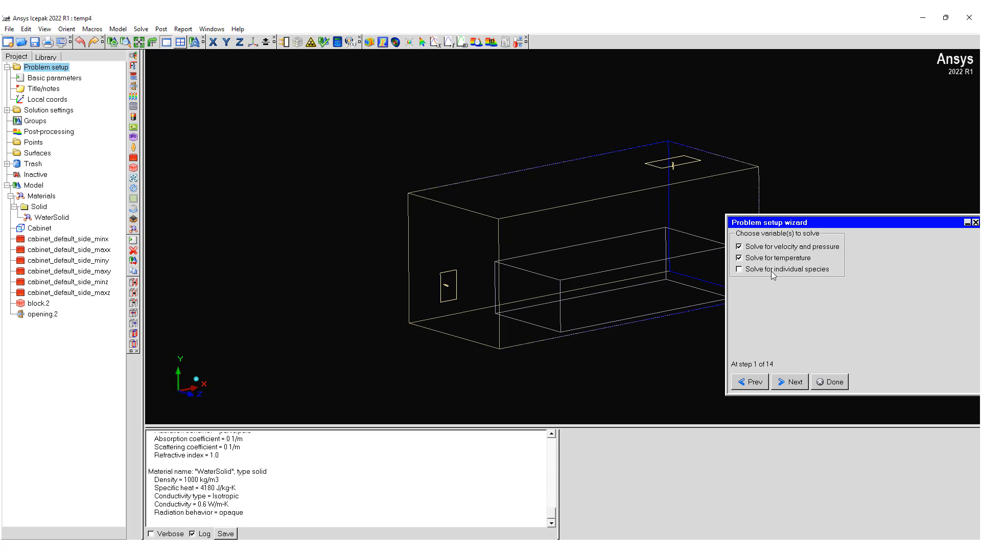
left_click(799, 382)
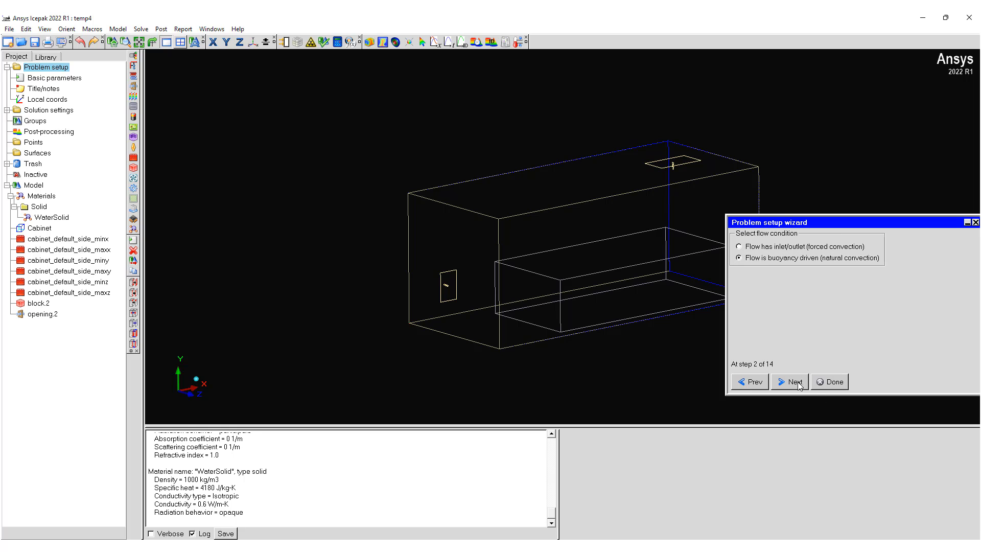
left_click(797, 381)
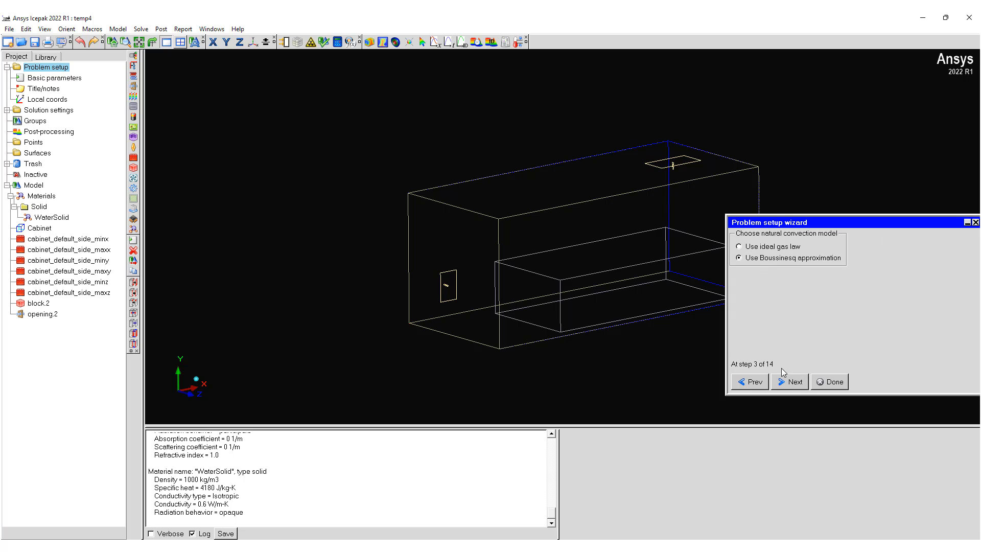
left_click(796, 383)
left_click(811, 270)
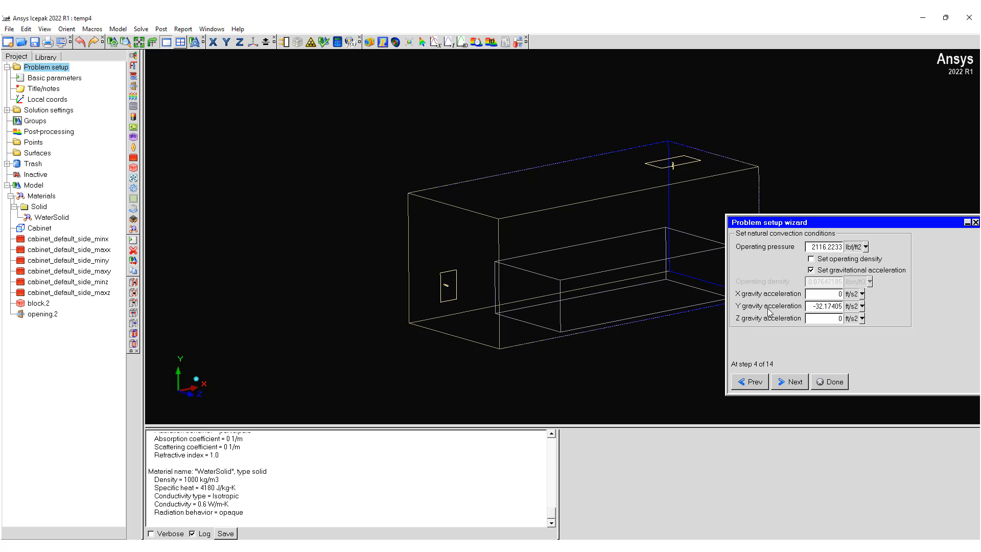
Step: Set the flow regime to turbulent and use the Two-equation k-epsilon turbulence model
left_click(795, 382)
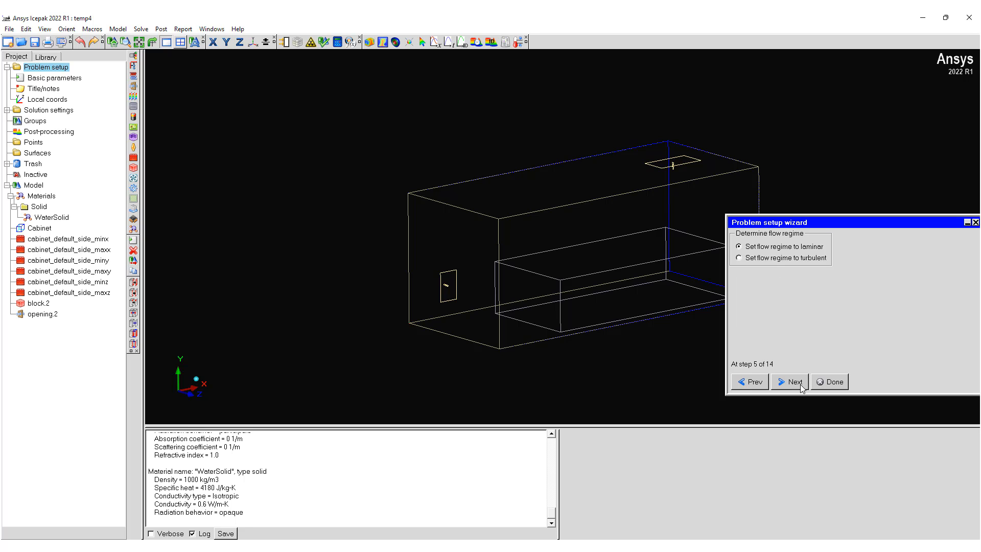
left_click(797, 383)
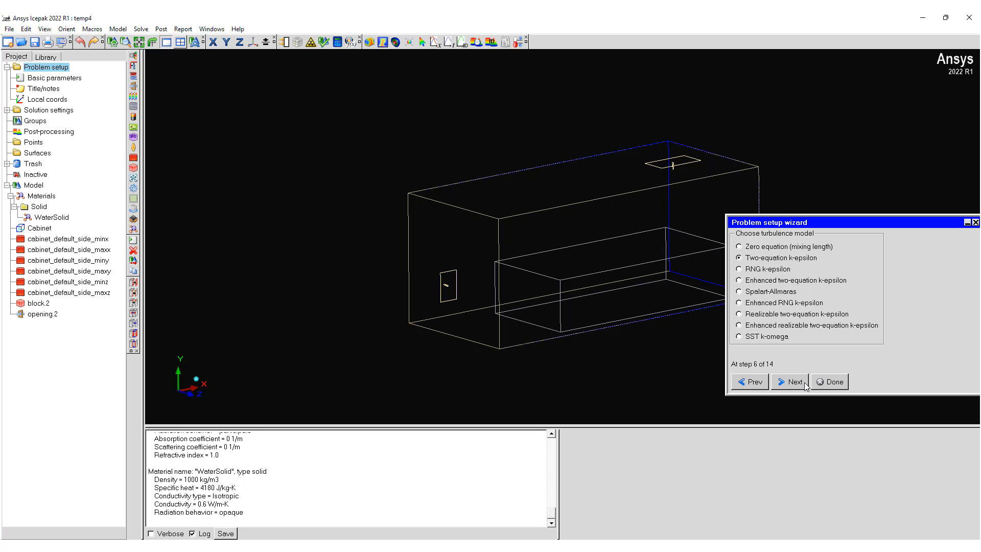
left_click(796, 382)
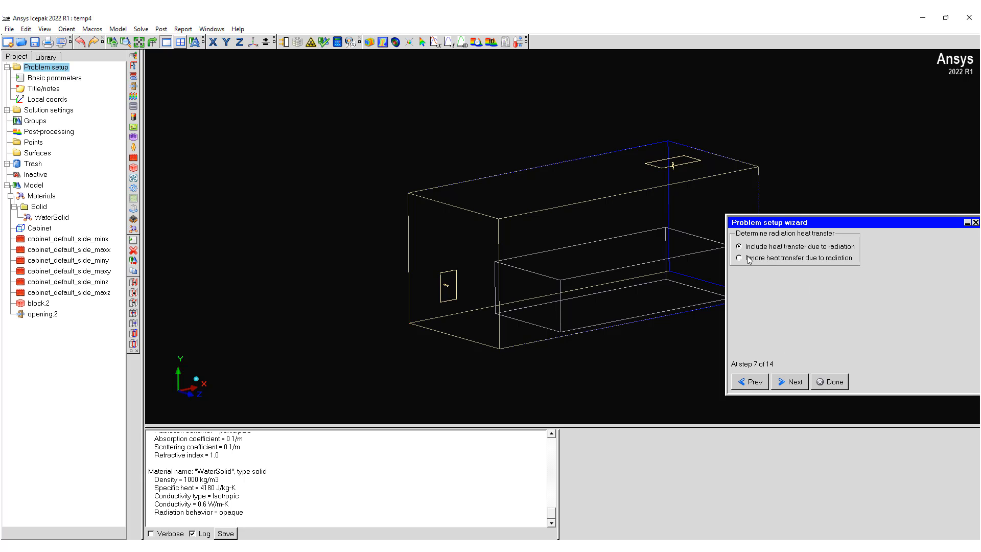
Step: Include heat transfer due to radiation, choose the discrete-ordinate model and accept its parameters
left_click(793, 382)
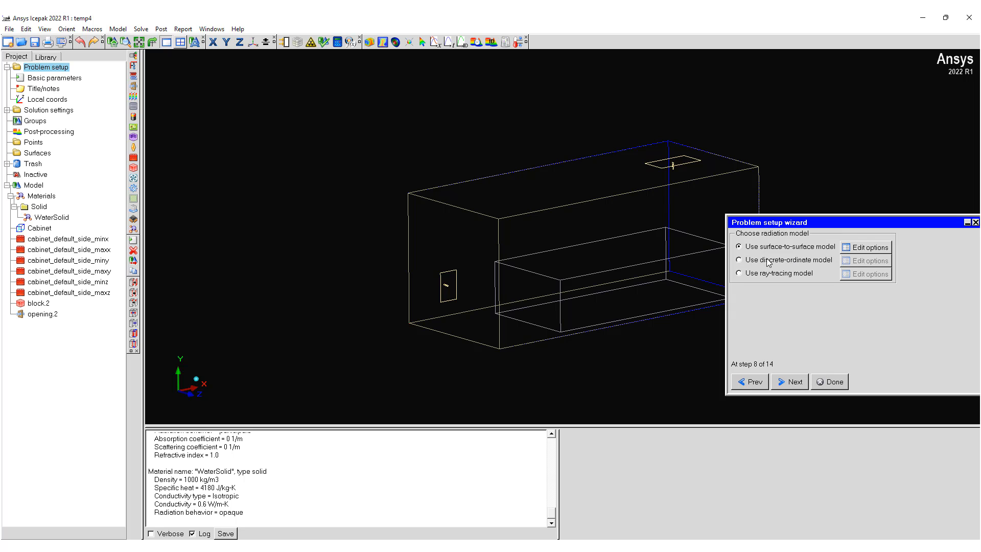
left_click(760, 263)
left_click(873, 260)
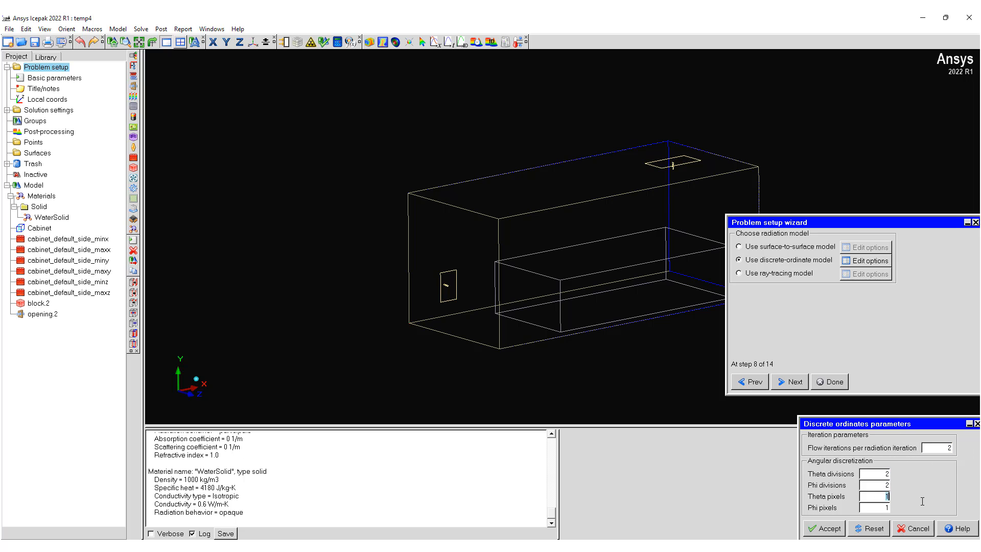
left_click(837, 530)
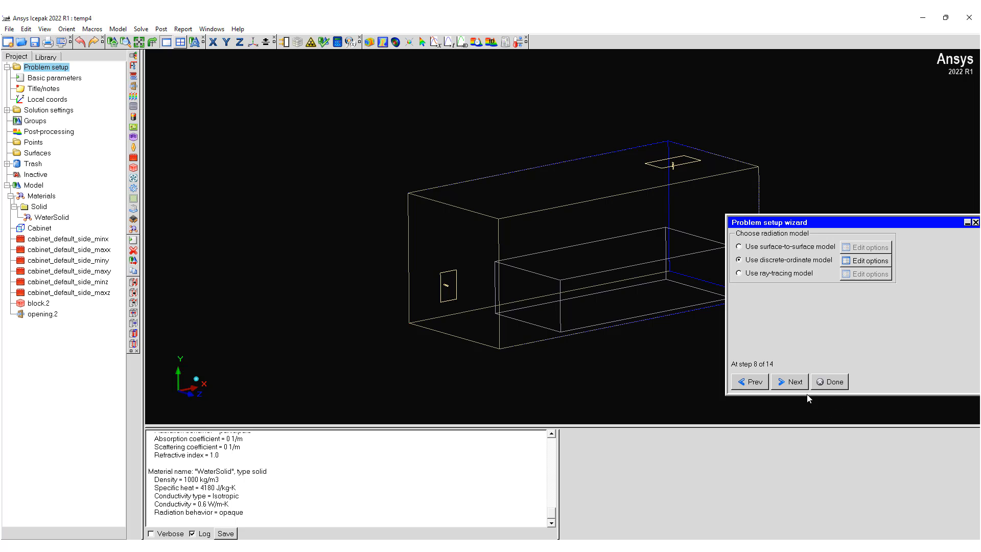
left_click(799, 386)
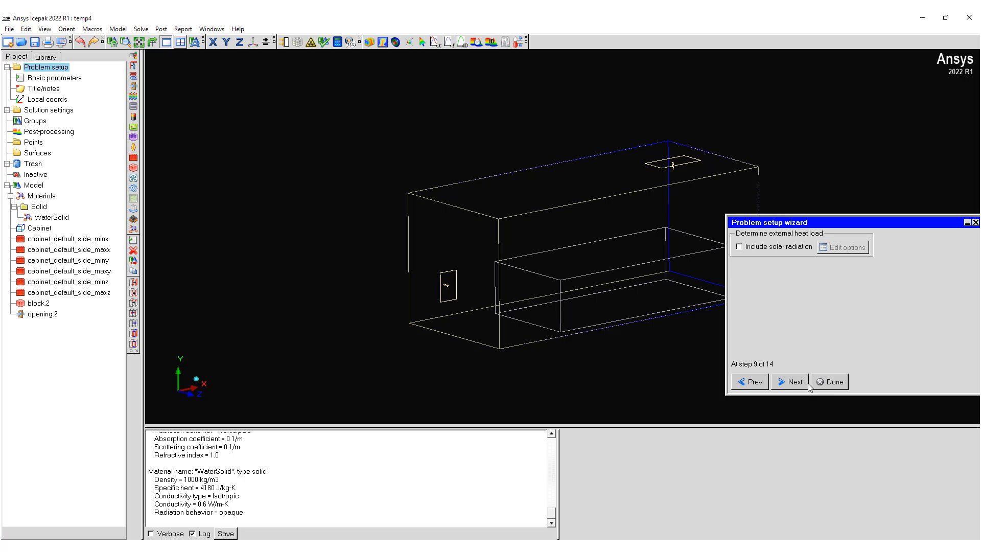
Step: Include solar radiation as an external heat load and use the Solar calculator as its load model
left_click(764, 249)
left_click(842, 248)
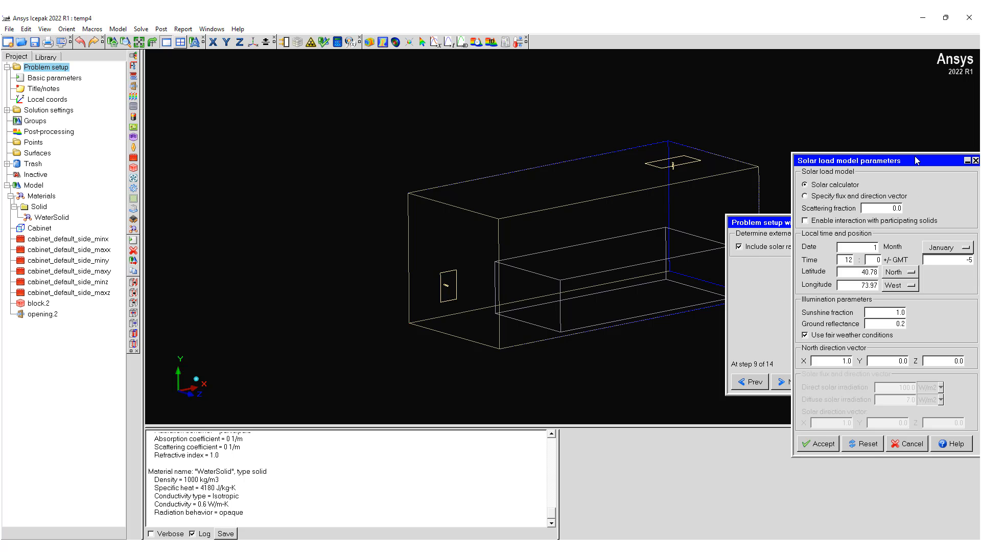
left_click_drag(916, 161, 701, 210)
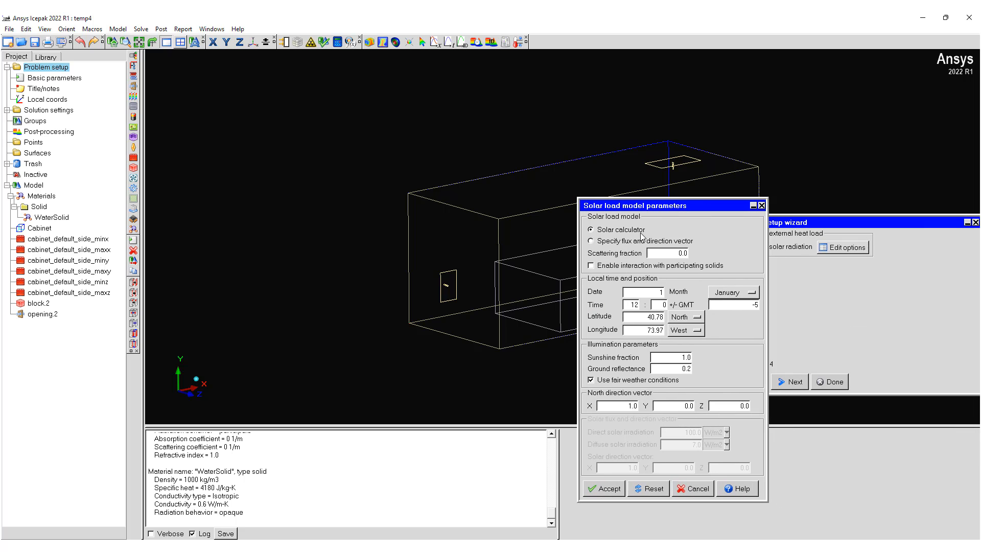
left_click(622, 241)
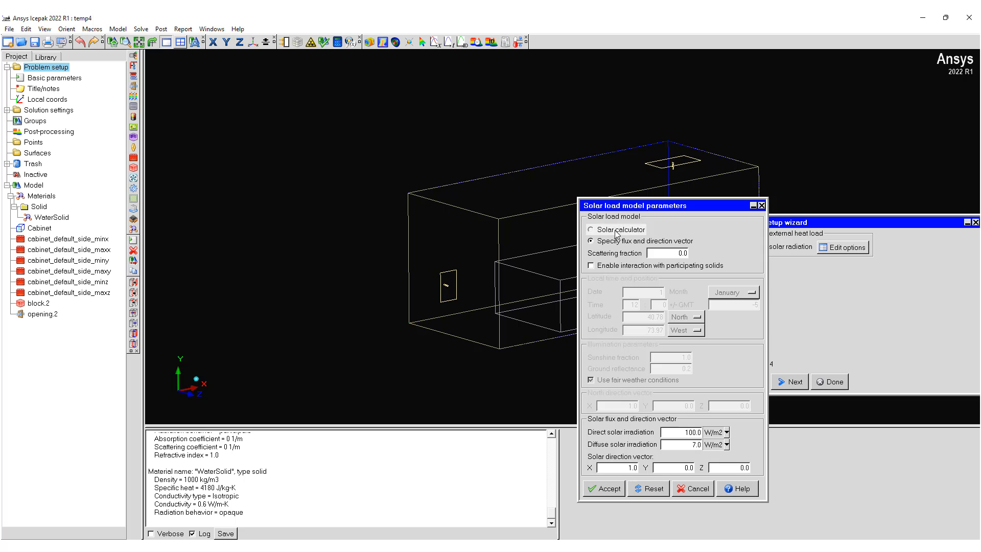
left_click(616, 230)
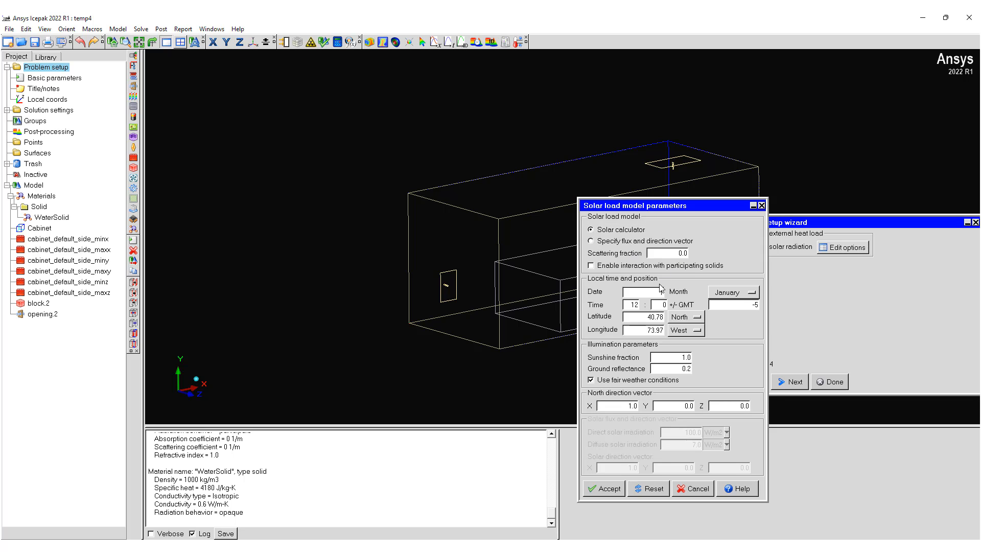
Step: Set the solar calculator's local date to July 1 and its time to 15:00
left_click(713, 295)
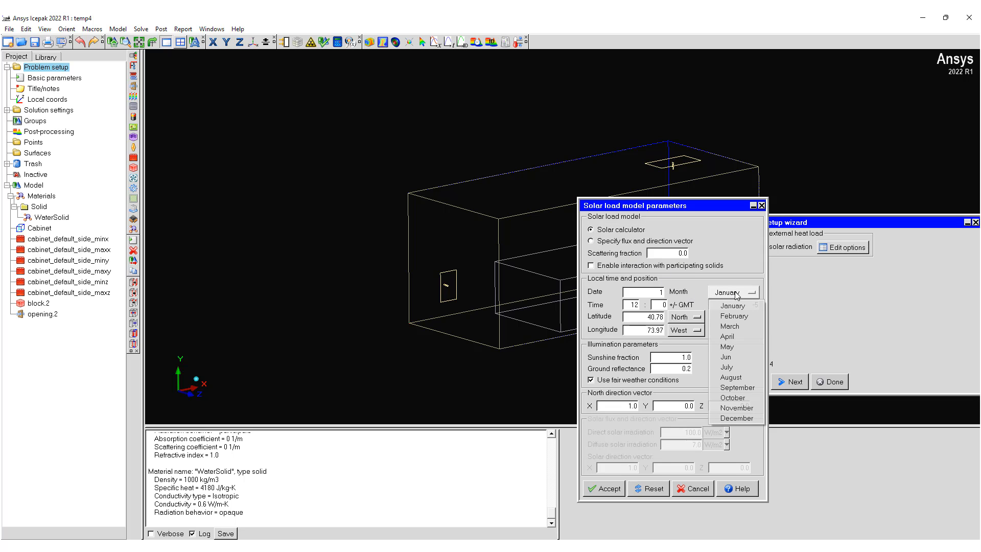
left_click(735, 360)
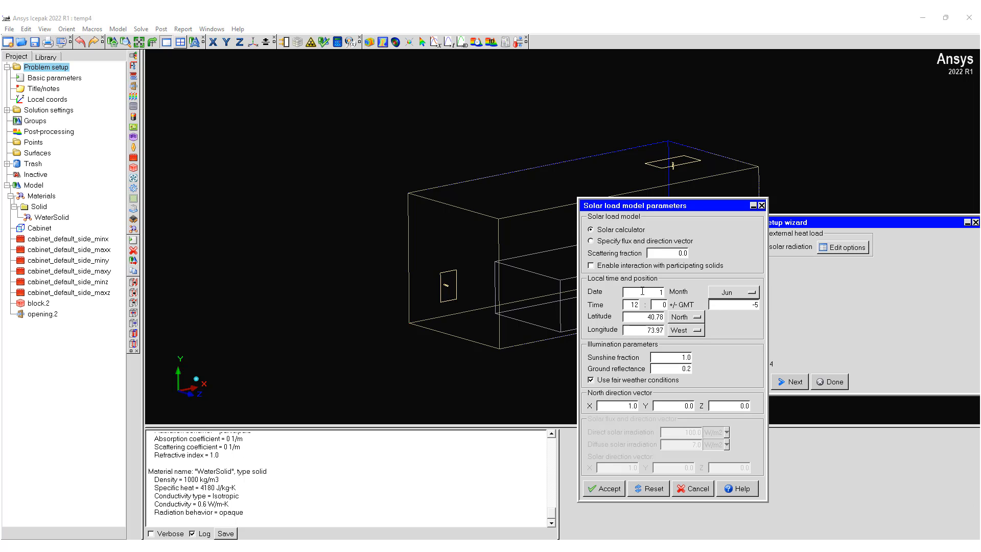
left_click(727, 292)
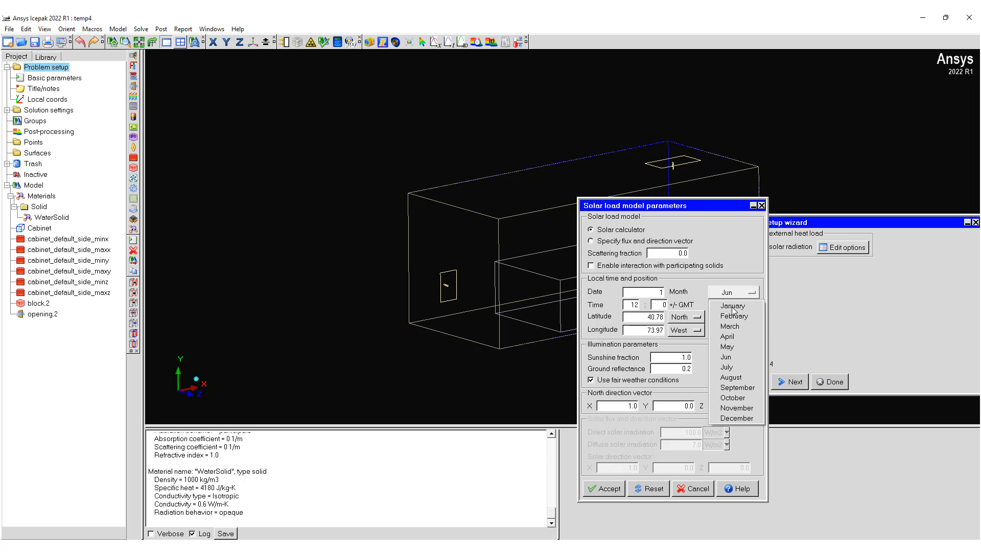
left_click(750, 367)
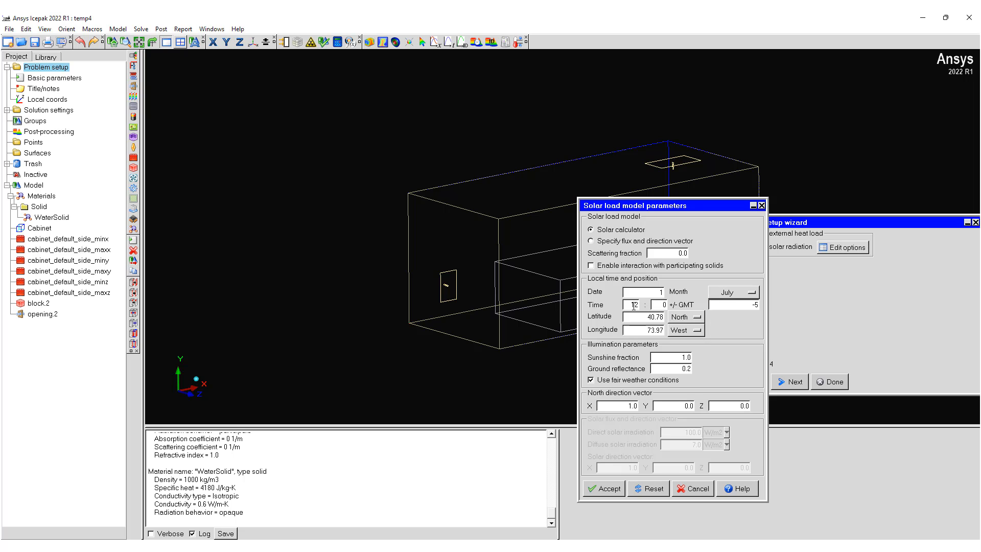
left_click_drag(630, 306, 675, 305)
type("12")
Step: Set the solar location's latitude to 37.38 and longitude to -121.99, and accept the solar load parameters
left_click_drag(643, 318, 665, 317)
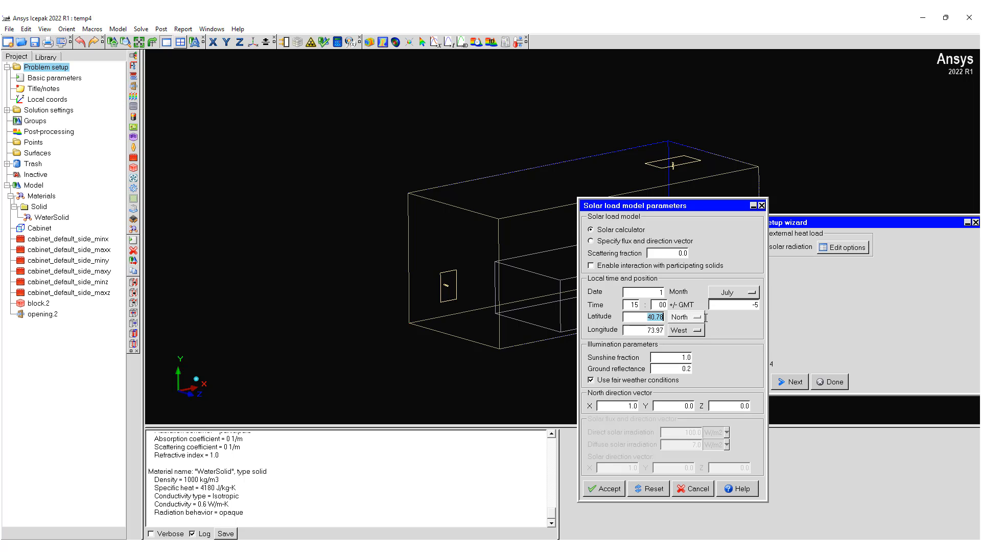
type("37.38")
double_click(654, 330)
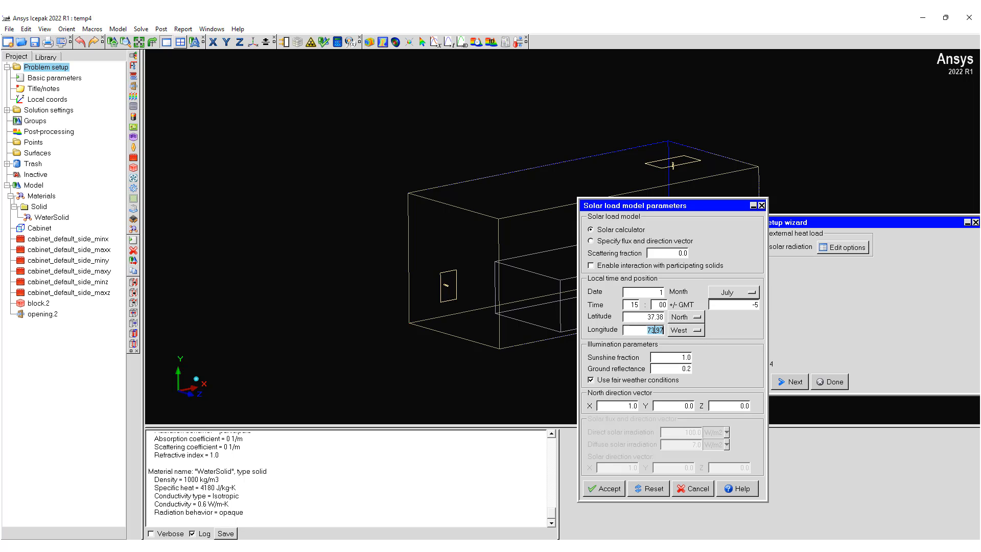
type("-121.99")
left_click(618, 489)
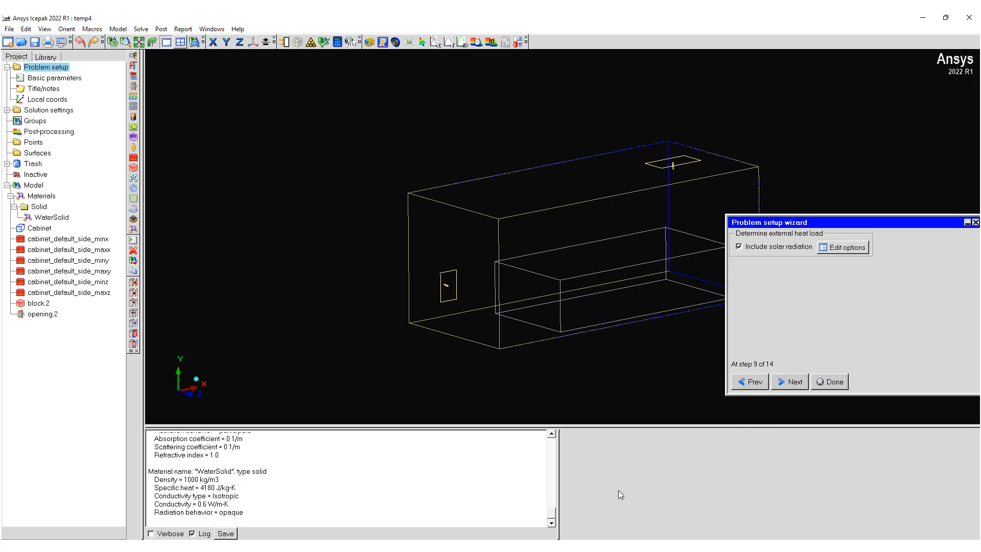
Step: Keep the variables steady-state, leave altitude adjustment off and finish the problem setup wizard
left_click(793, 383)
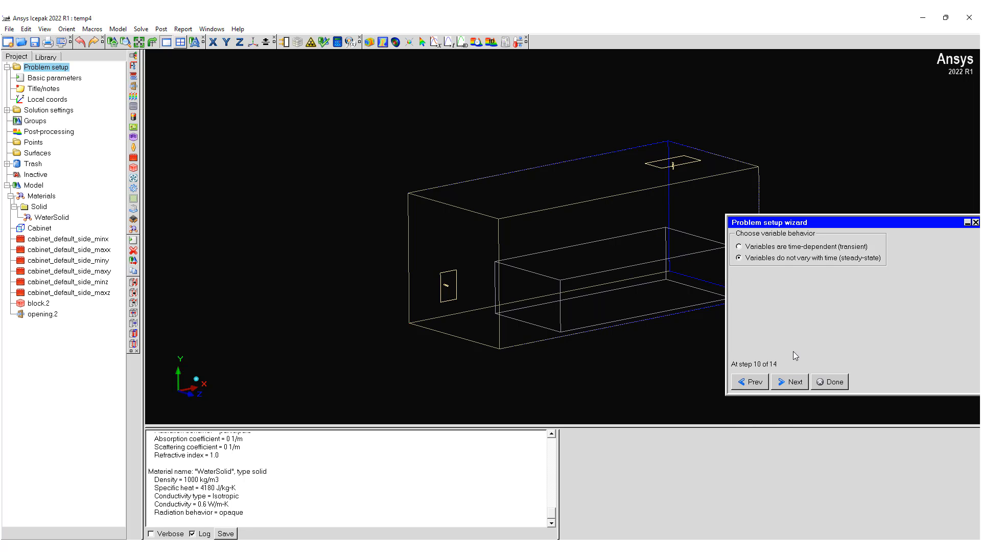
left_click(796, 383)
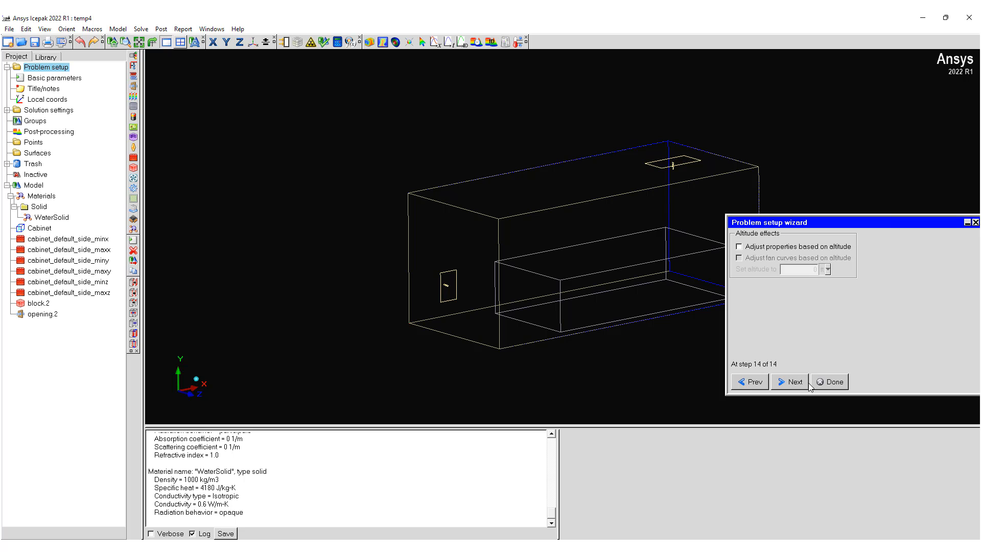
left_click(828, 382)
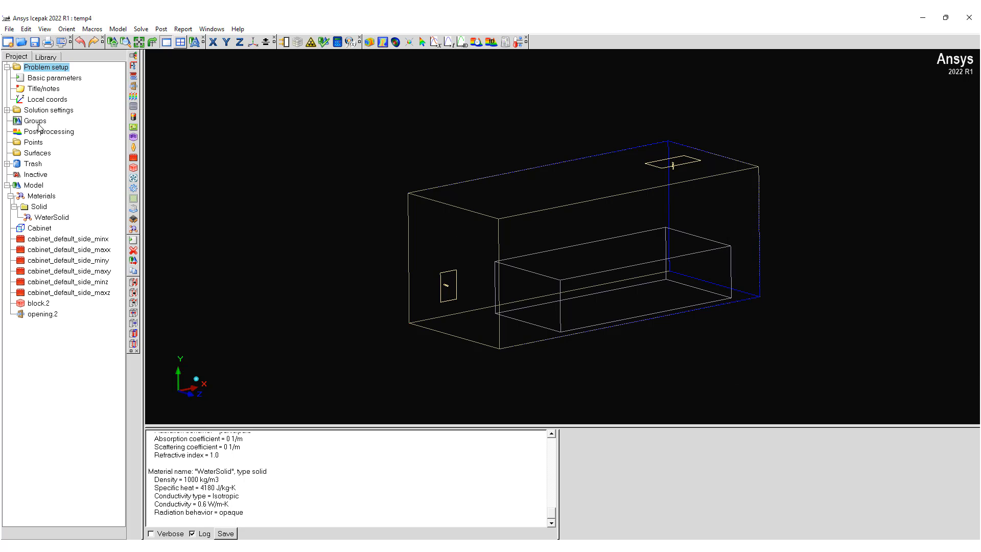
Step: Set the number of iterations to 200 in the basic solution settings and accept them
left_click(14, 112)
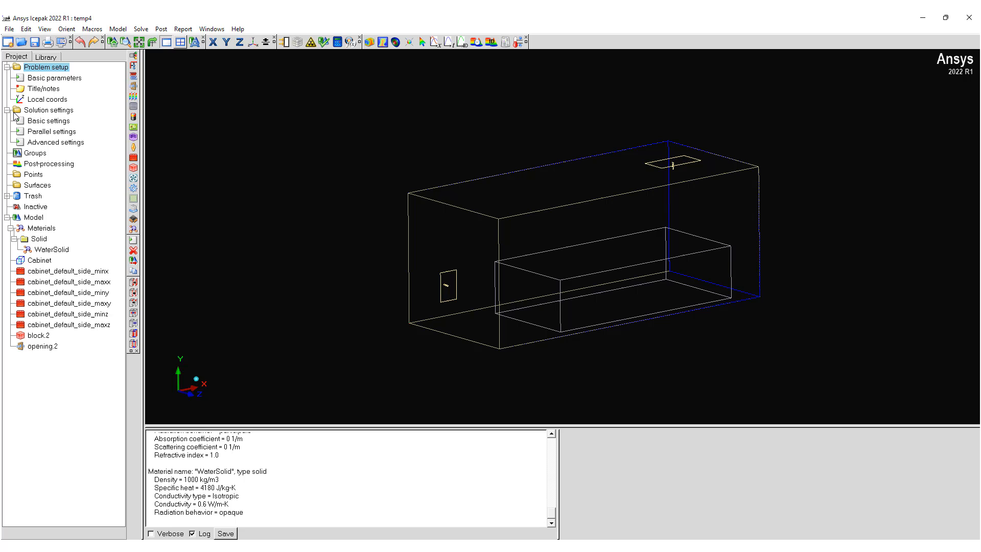
double_click(45, 123)
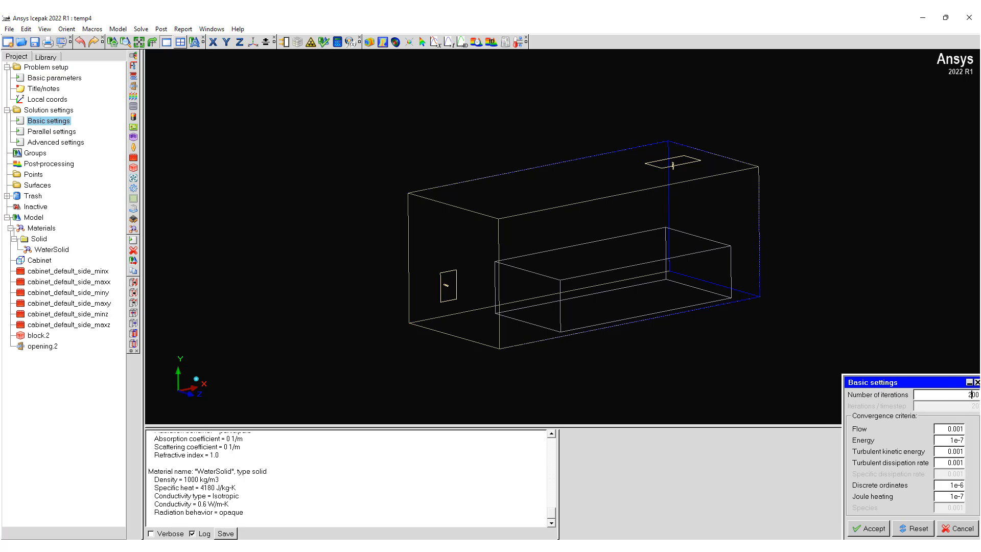
left_click(869, 529)
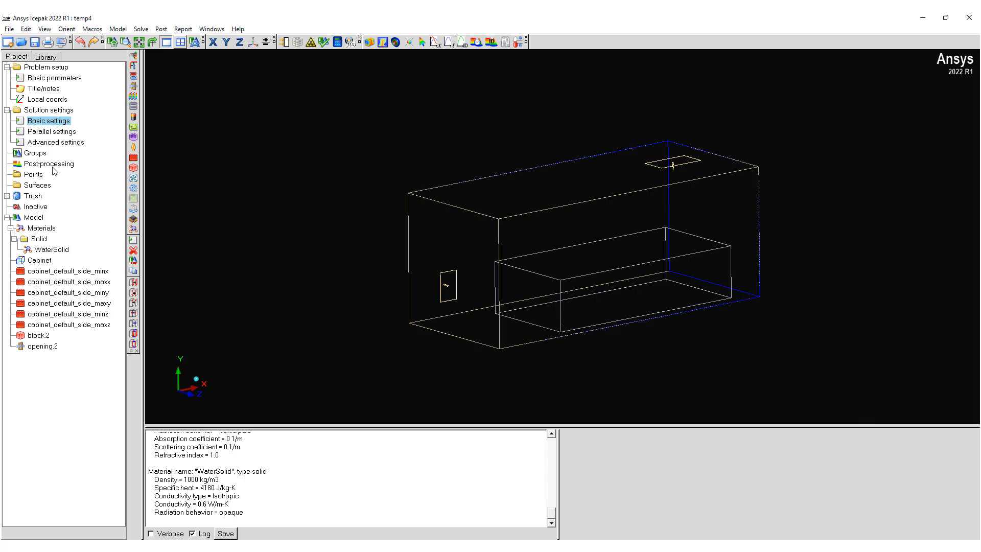
Step: Switch the solver configuration from serial to Parallel with 5 processors and accept the settings
double_click(51, 132)
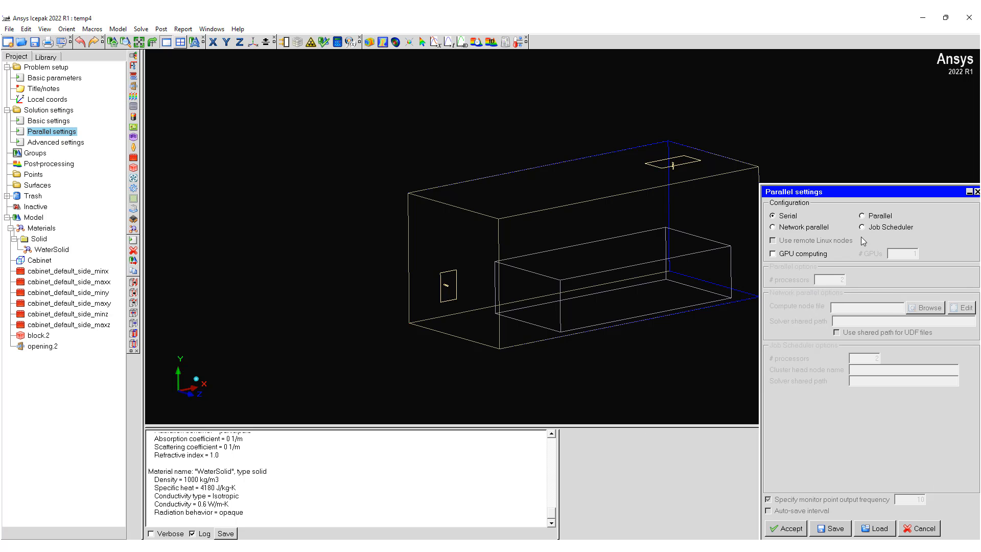
left_click(862, 216)
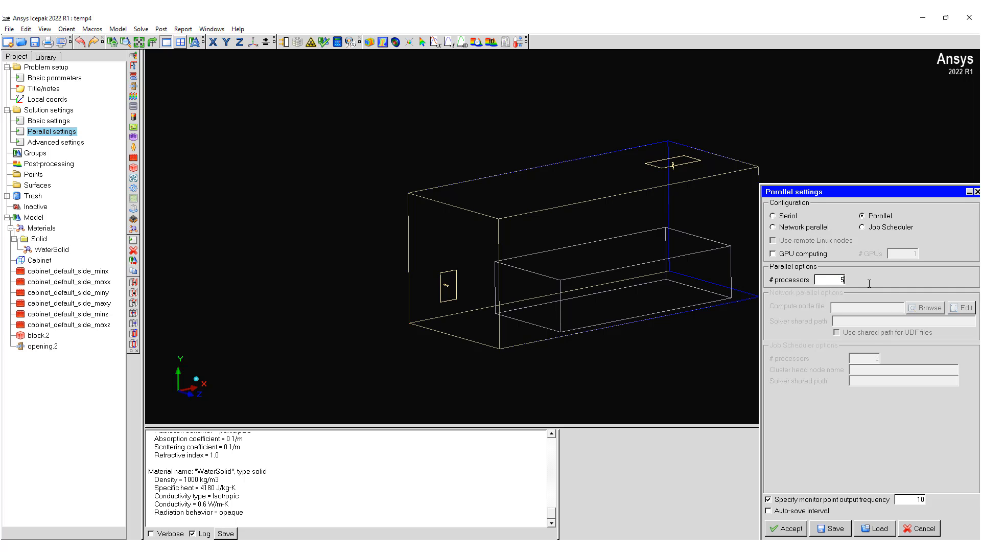
left_click(791, 528)
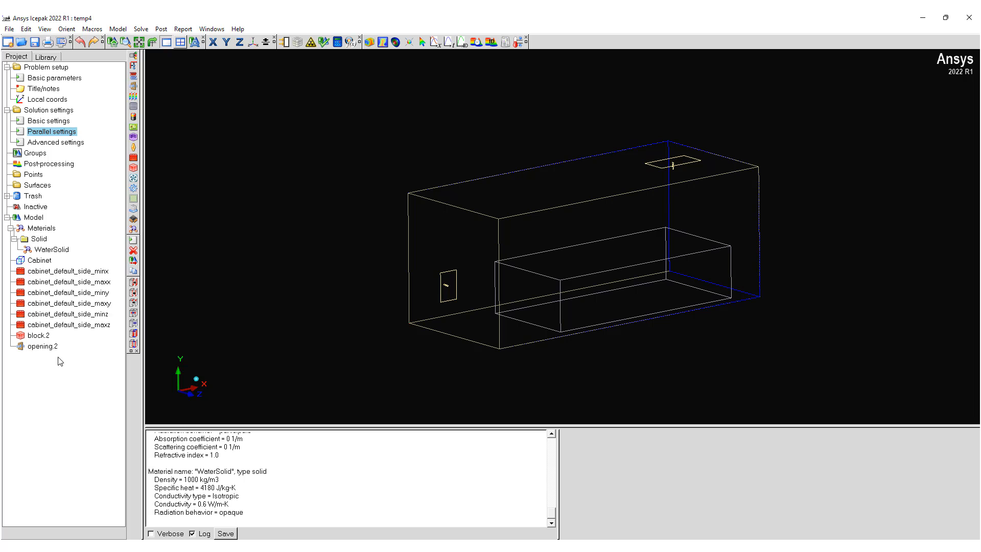
Step: Create a monitor surface from the opening.2 recirculation opening
right_click(41, 348)
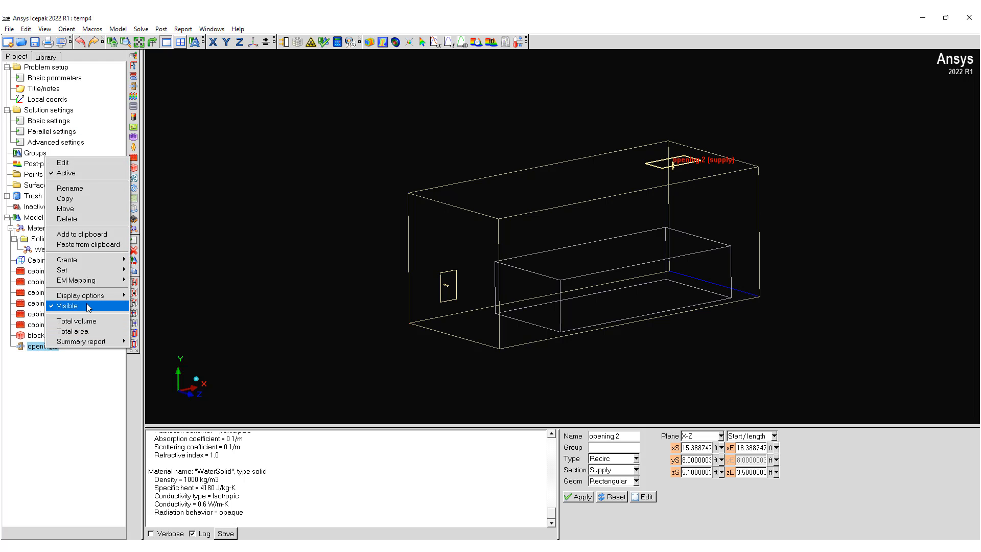
mouse_move(96, 260)
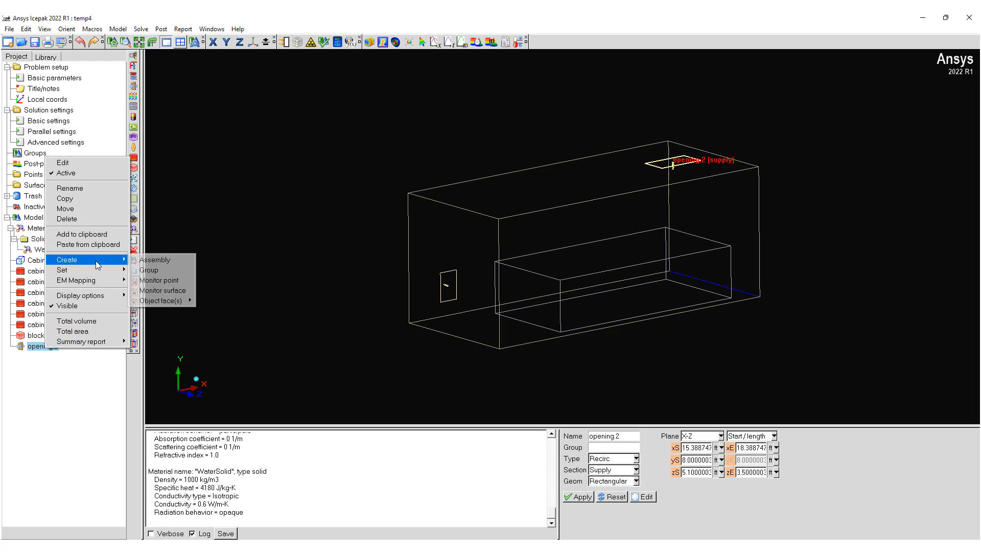
left_click(167, 283)
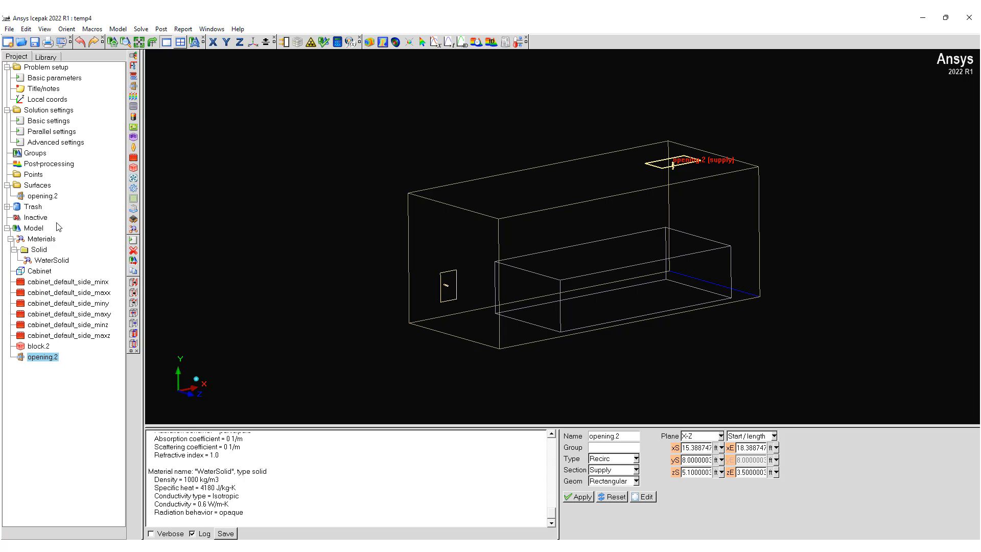
Step: Keep the opening.2 monitor surface assigned to object opening.2 with side All, monitoring only Temperature, and confirm it
double_click(43, 196)
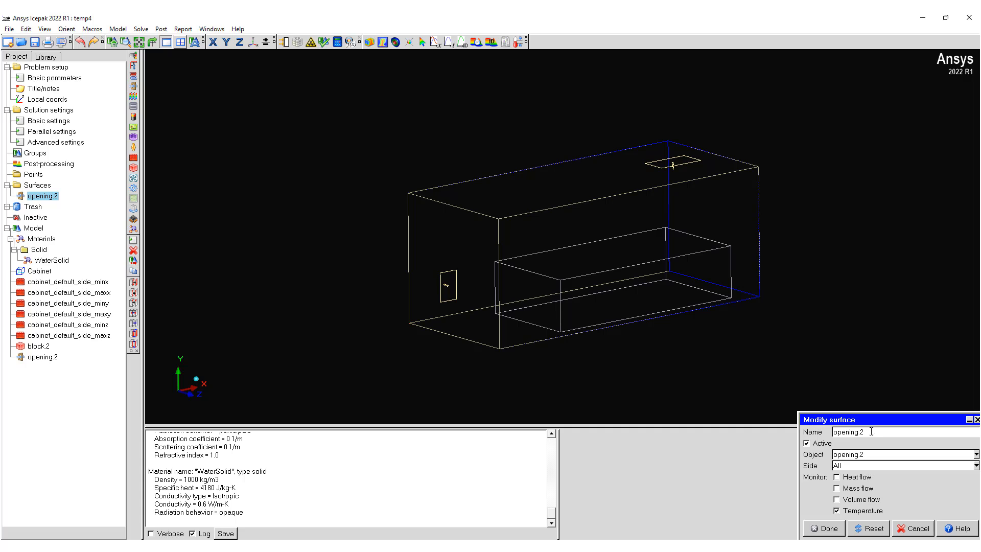
left_click(976, 466)
left_click(954, 475)
left_click(977, 454)
scroll(879, 505, "down", 1)
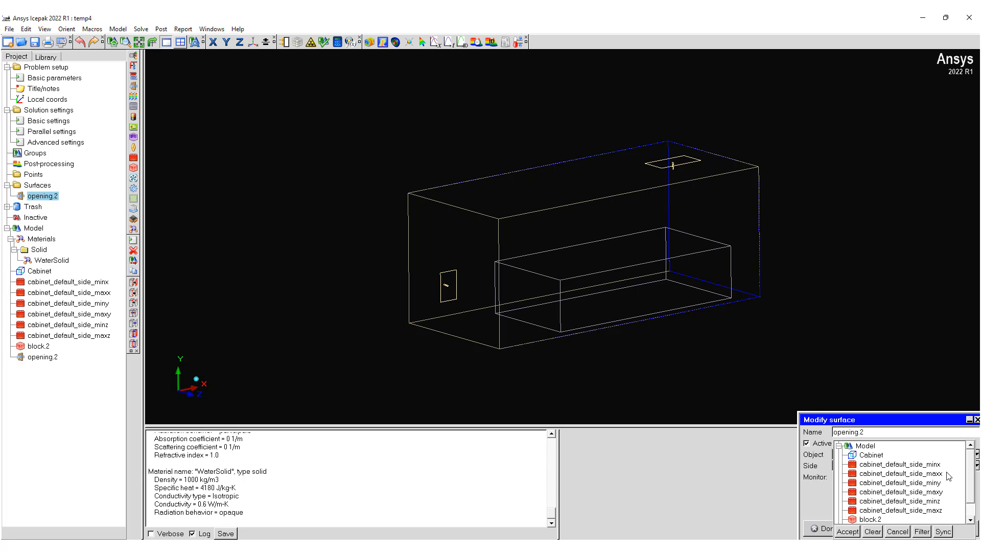
left_click(871, 509)
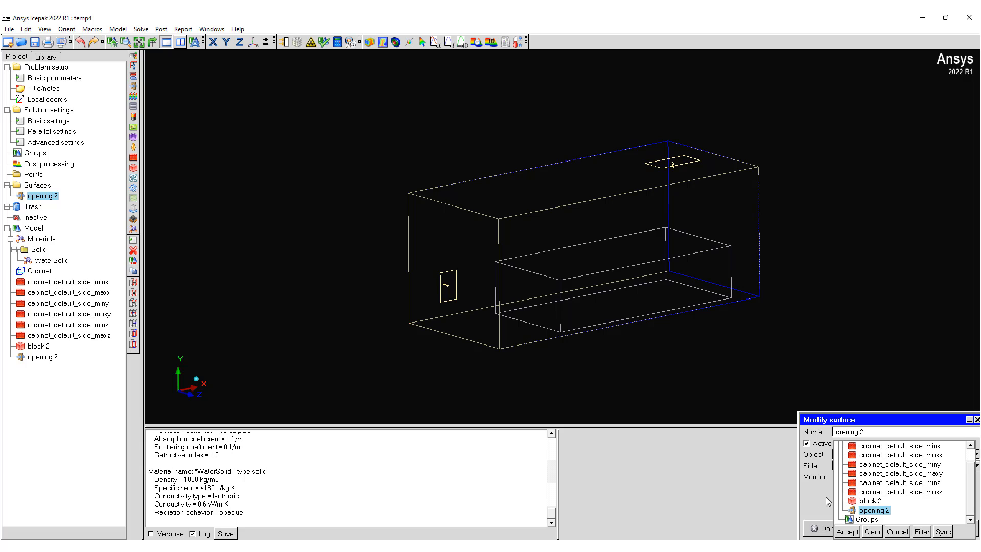
left_click(847, 532)
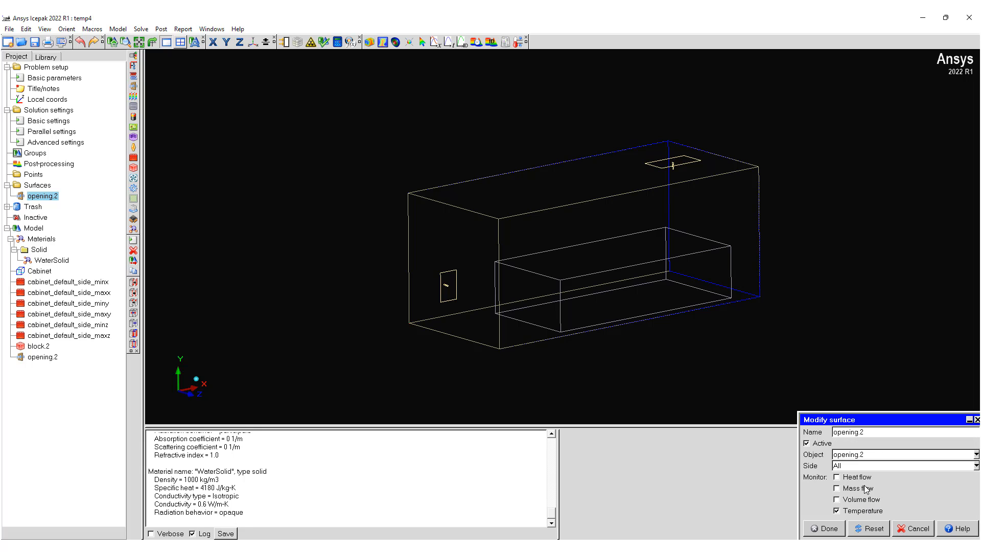
left_click(827, 528)
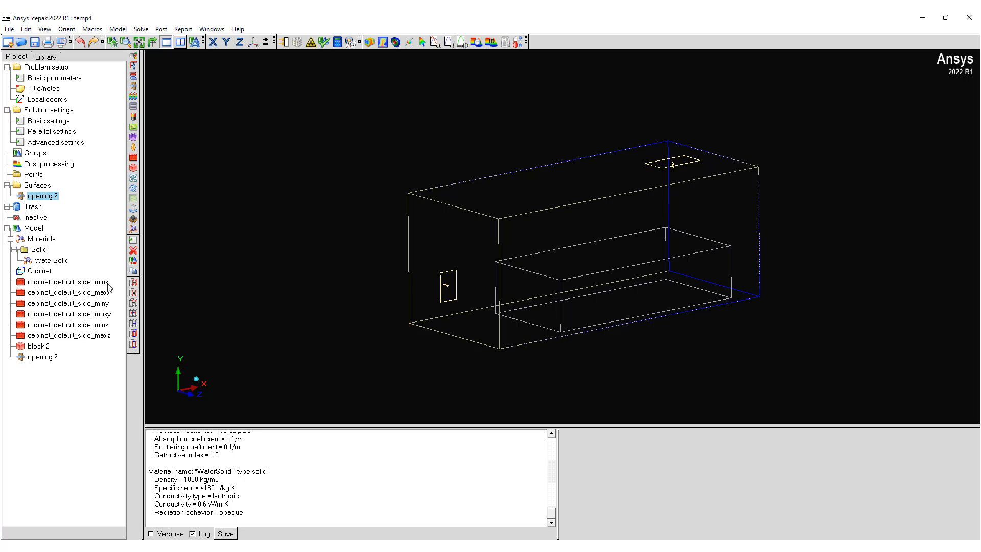
Step: Create a monitor point from block.2 and select it in the model
right_click(43, 348)
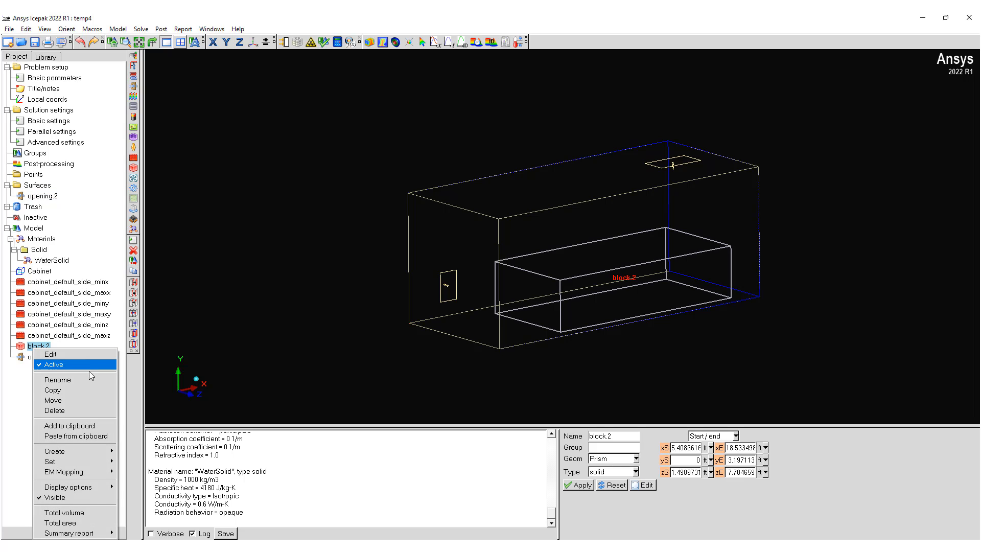
mouse_move(102, 451)
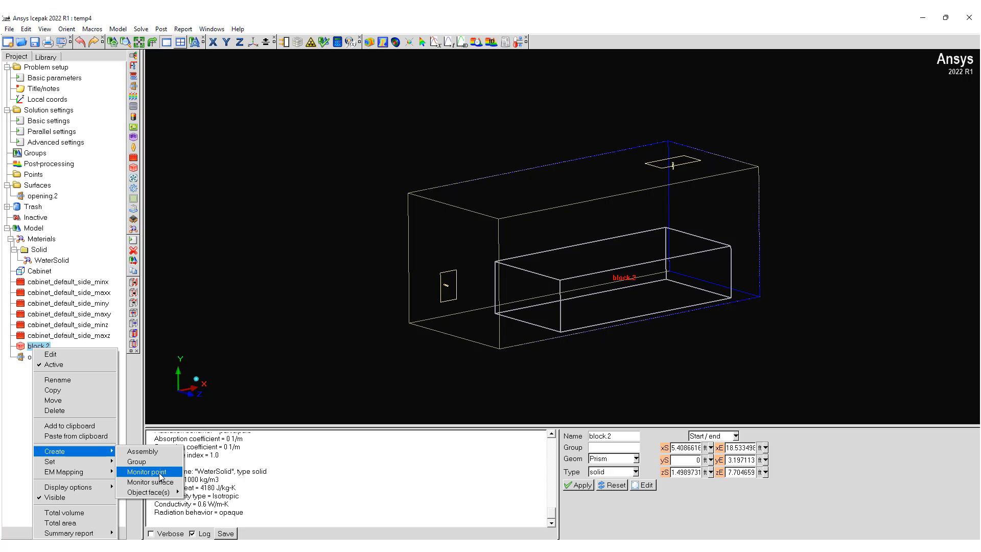
left_click(161, 472)
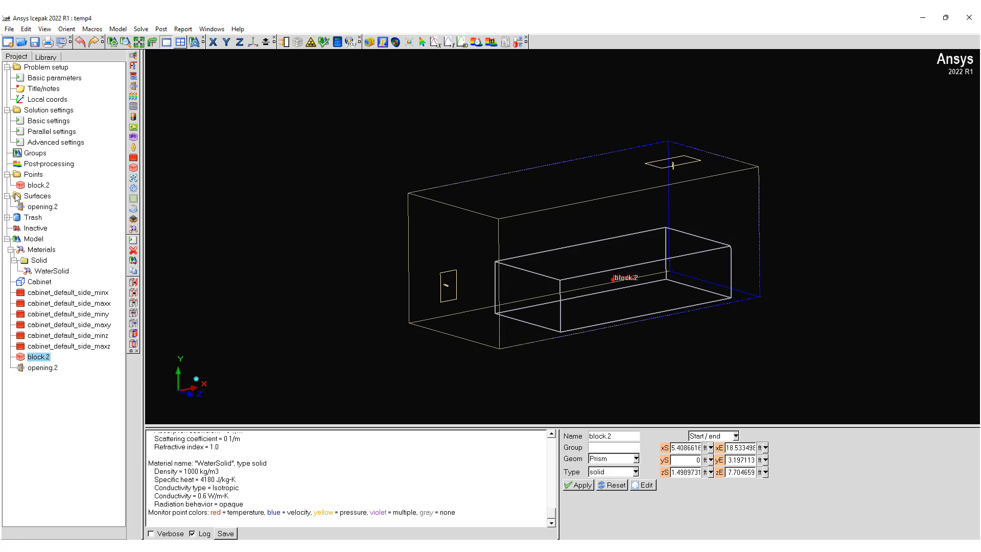
left_click(32, 186)
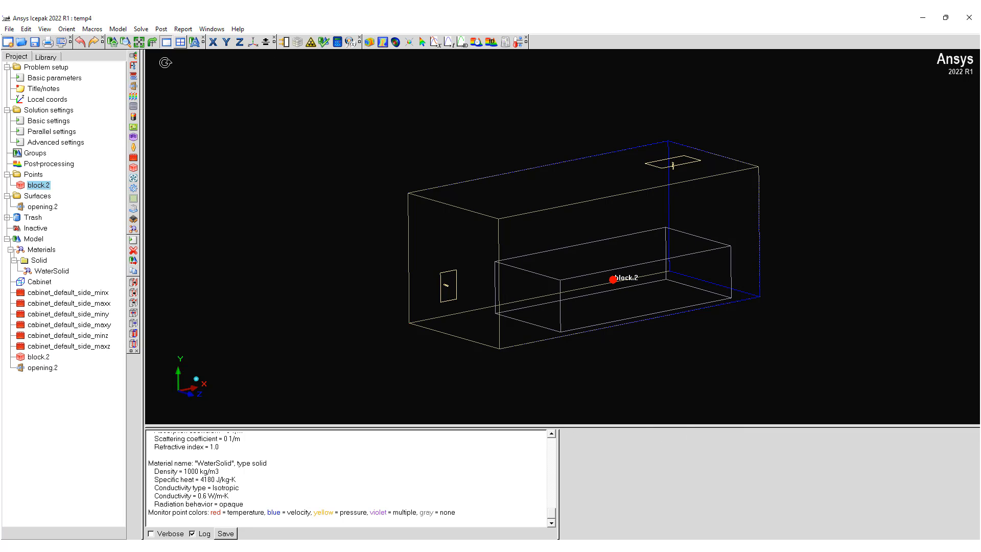
Step: Display the model's mesh on a wireframe cut plane normal to Z, inspect it from the side and close the mesh controls
left_click(297, 43)
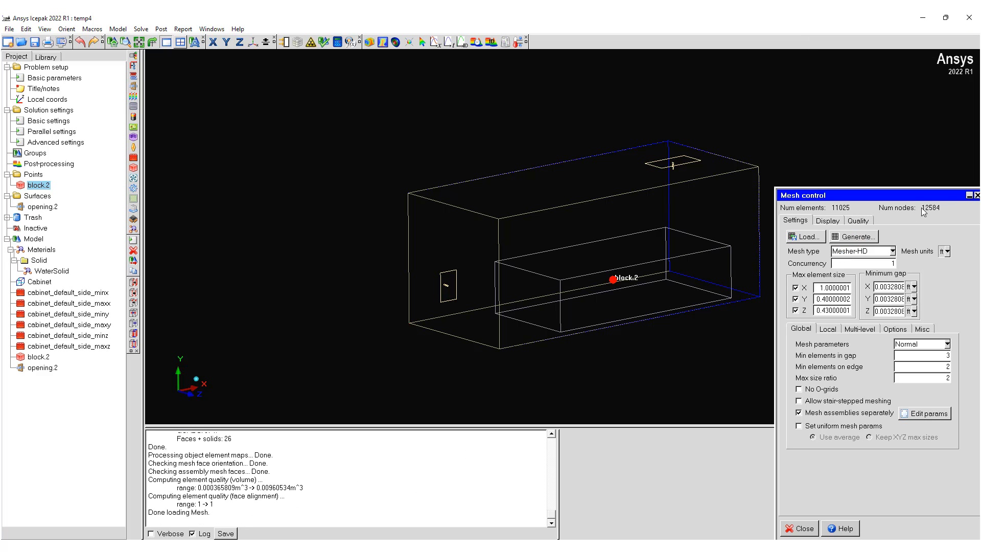
left_click(828, 220)
left_click(875, 258)
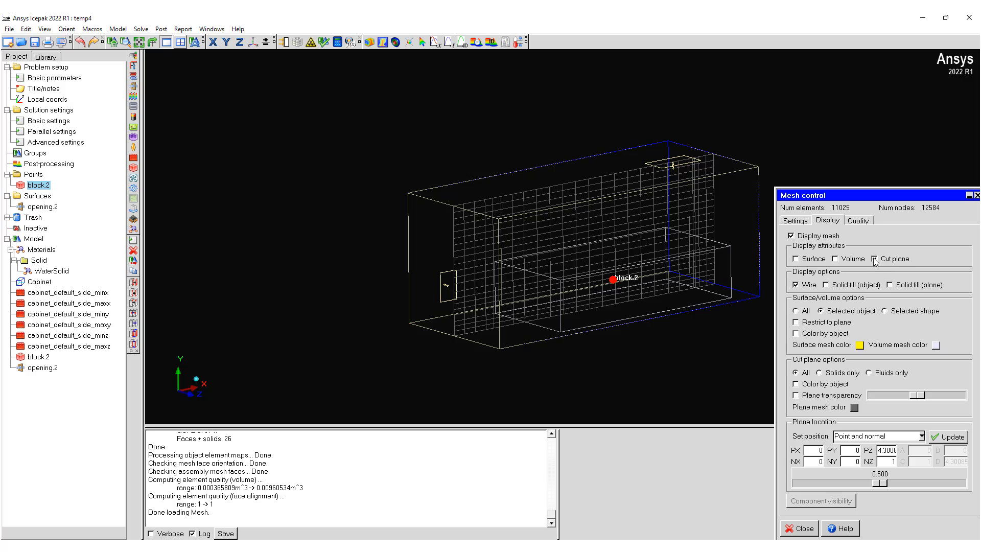
left_click_drag(516, 225, 362, 132)
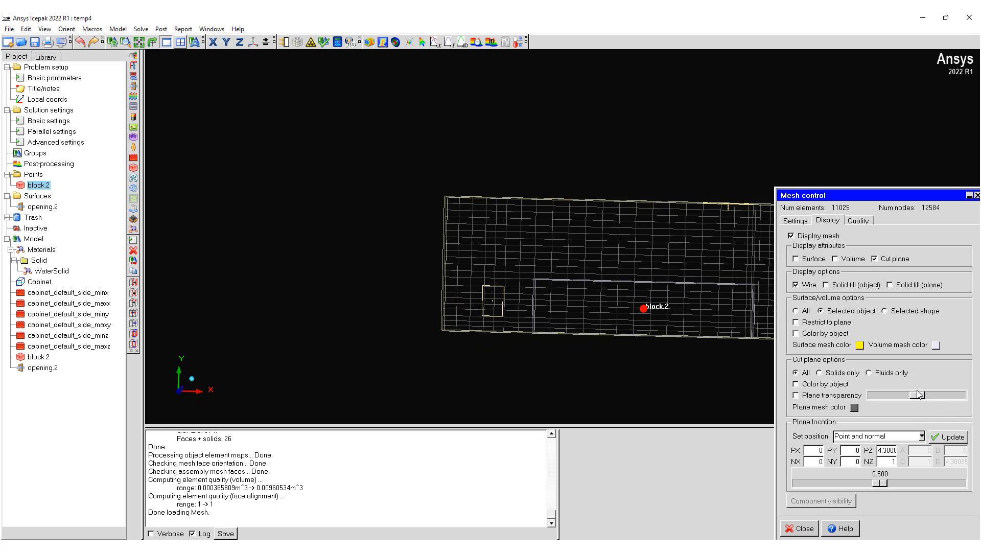
left_click(801, 529)
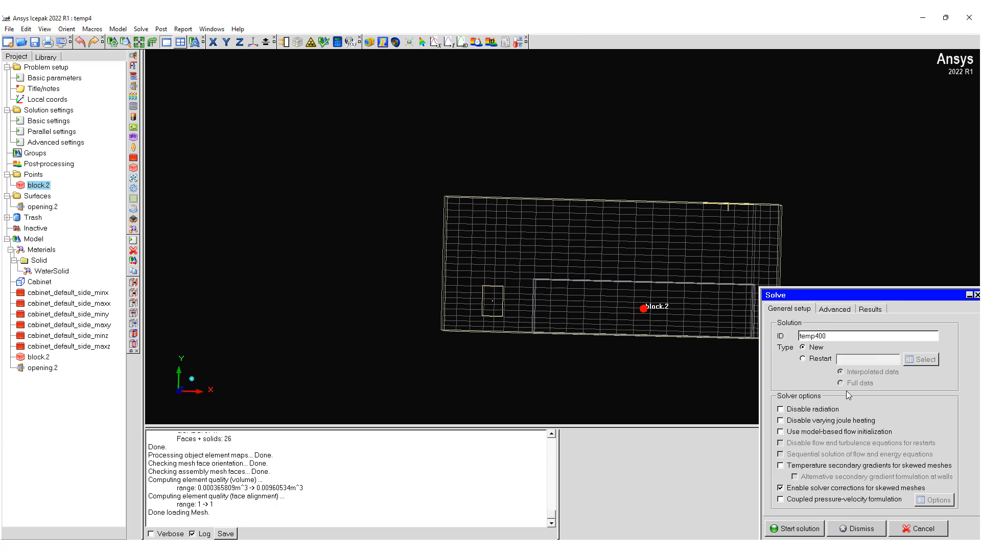
Step: Try to start the new solution temp400 with the default solver options
left_click(803, 531)
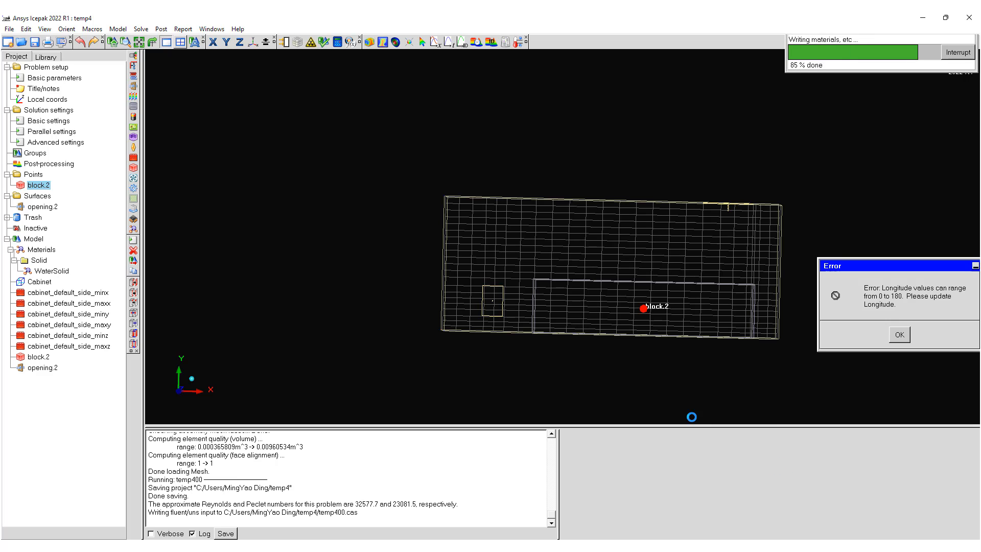
left_click(900, 335)
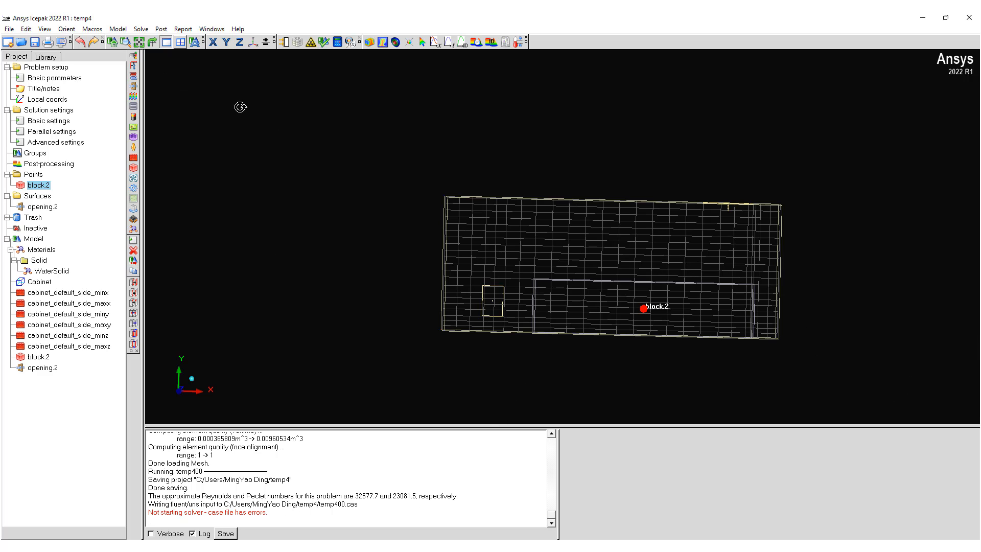
Step: Reopen the solar load parameters through the problem setup wizard, set the longitude to 121.99 West and accept
double_click(57, 79)
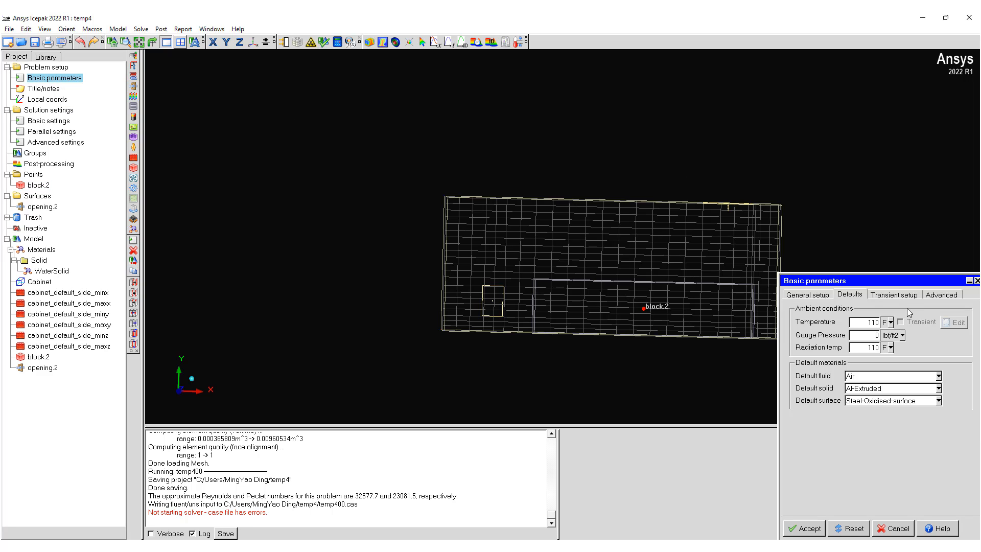
left_click(900, 531)
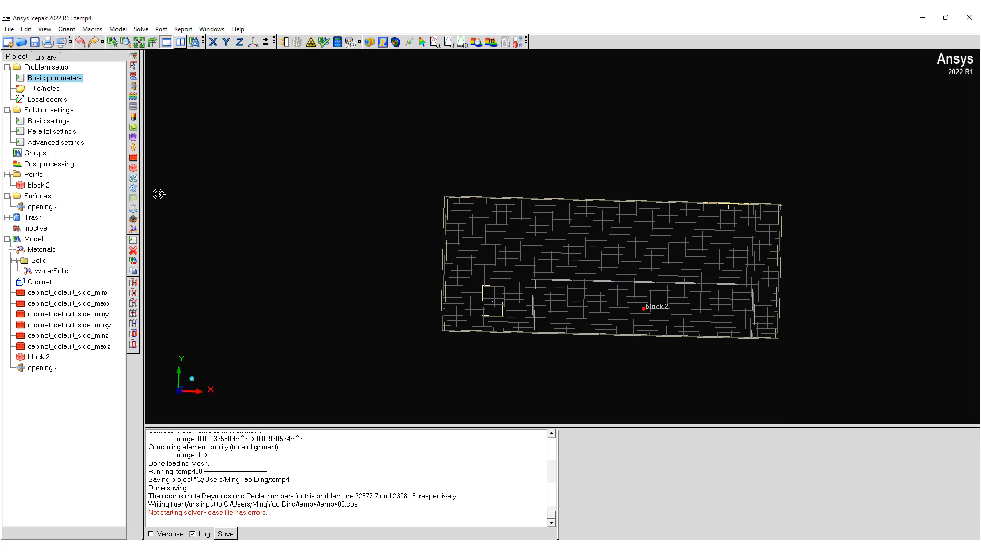
double_click(51, 67)
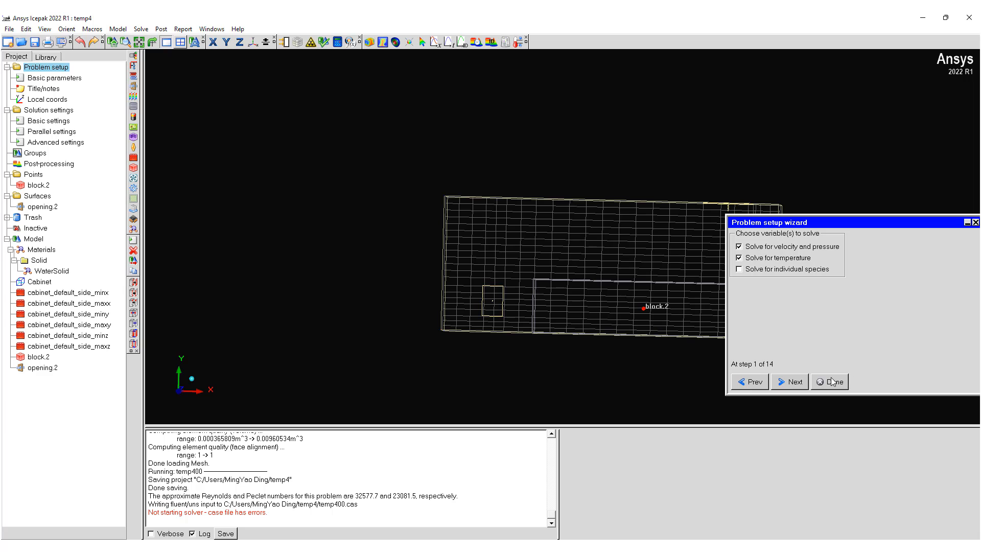
left_click(792, 383)
left_click(792, 381)
left_click(791, 381)
left_click(792, 380)
left_click(792, 381)
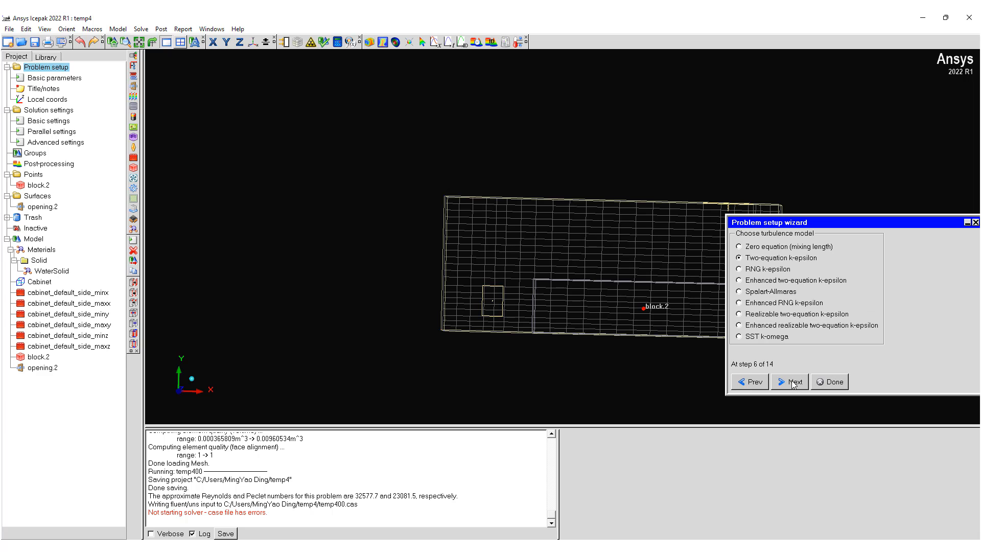
left_click(792, 380)
left_click(792, 380)
left_click(792, 381)
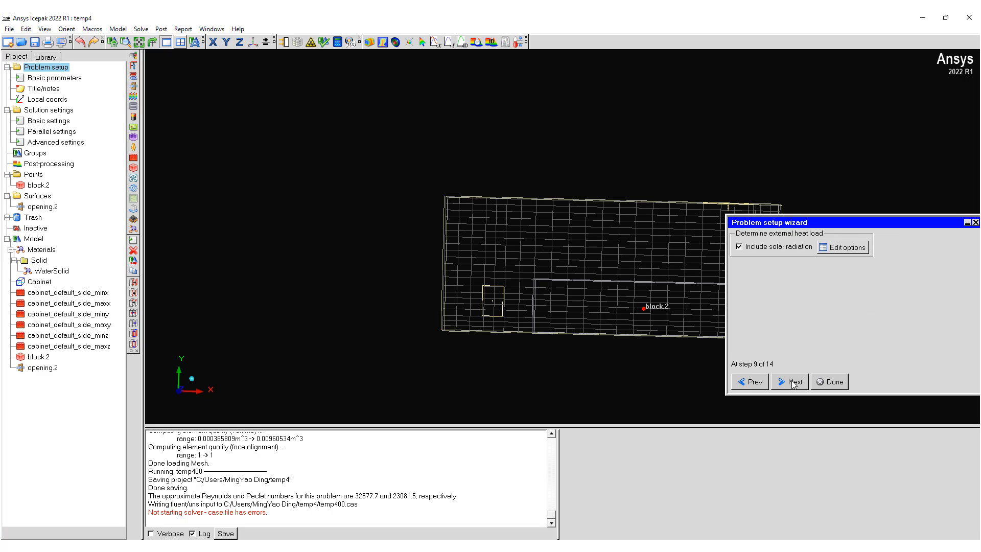
left_click(842, 248)
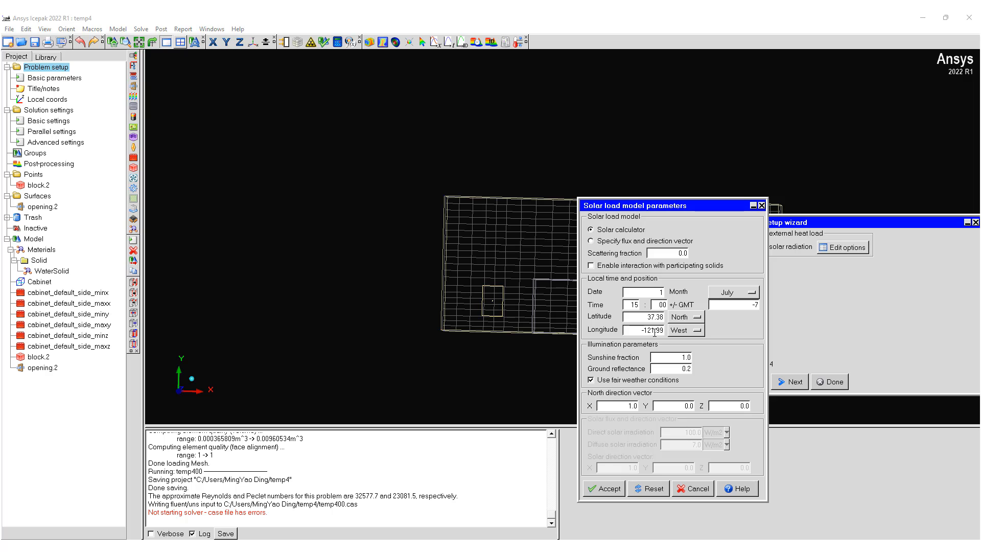
left_click_drag(655, 332, 660, 333)
key("Home")
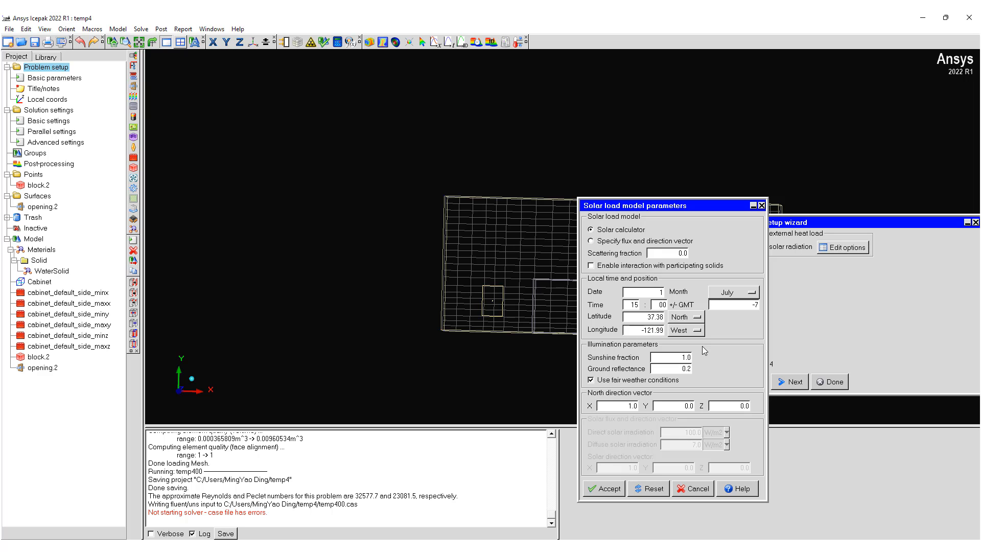
key("Delete")
left_click(602, 491)
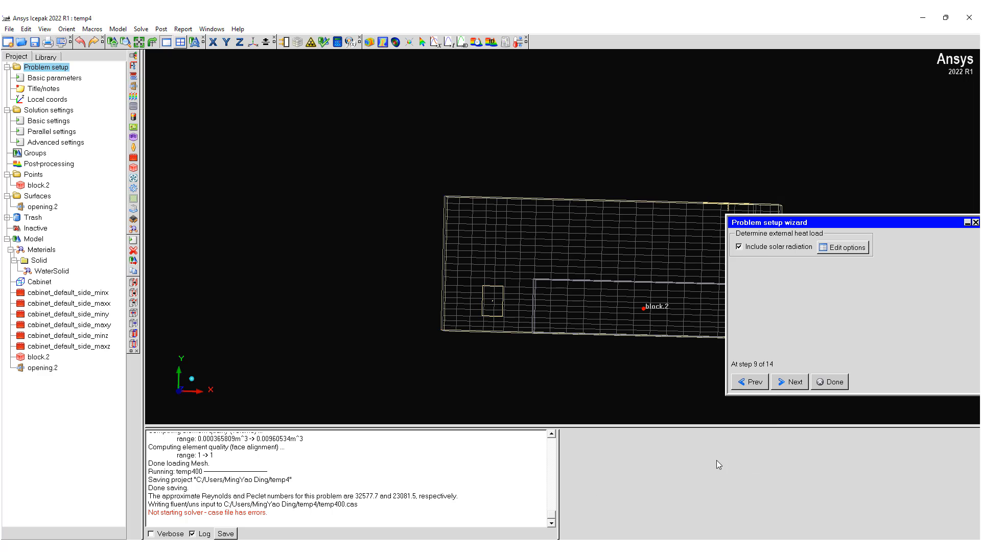
Step: Leave the variable behavior at steady-state and finish the problem setup wizard
left_click(790, 380)
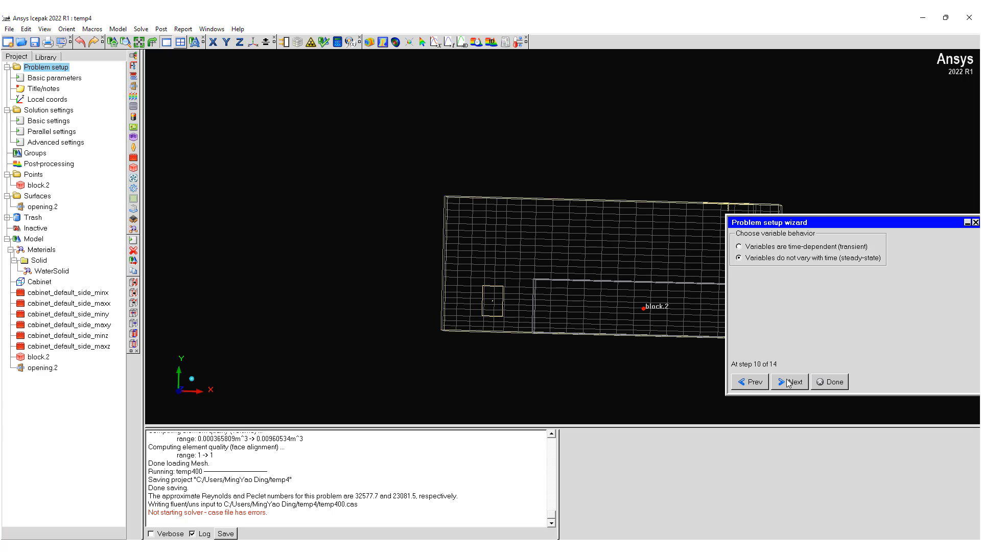
left_click(787, 380)
left_click(828, 382)
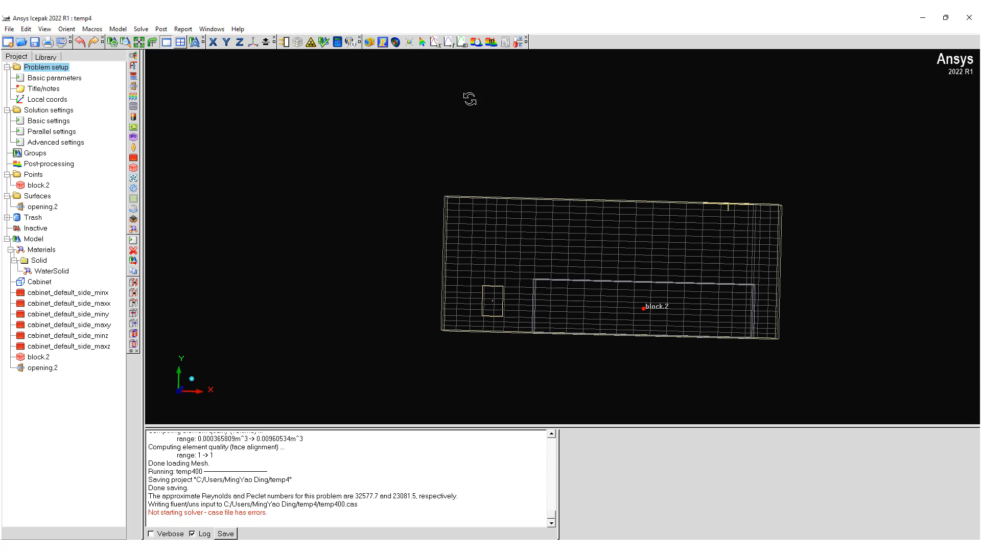
Step: Start temp400 as a new solution with solver corrections for skewed meshes enabled and the coupled pressure-velocity formulation left off
left_click(338, 43)
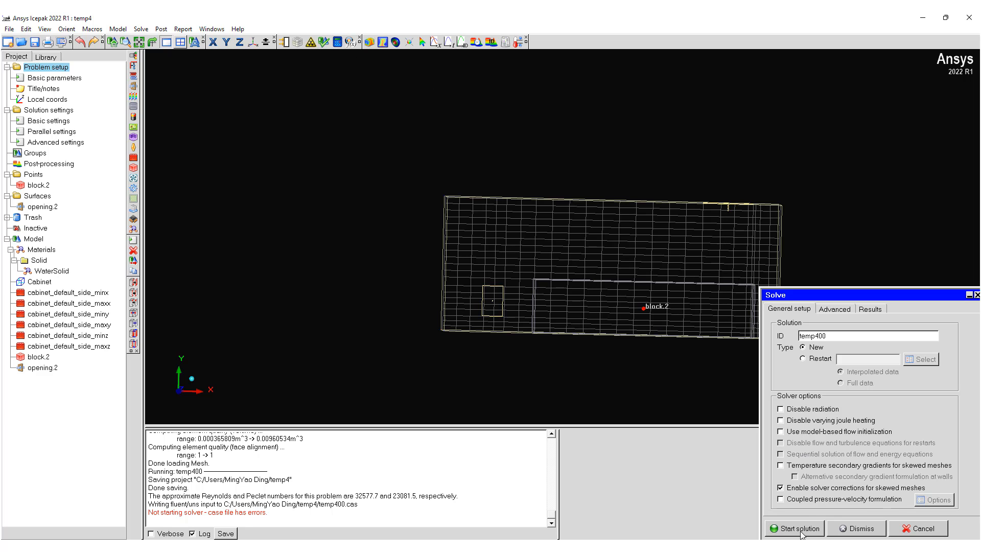
left_click(793, 501)
left_click(933, 500)
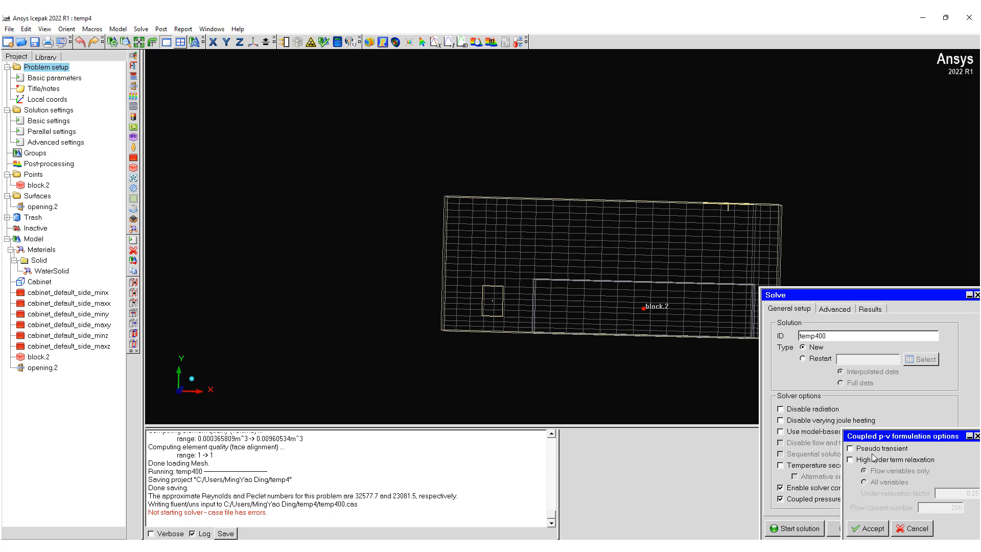
left_click(863, 528)
left_click(787, 499)
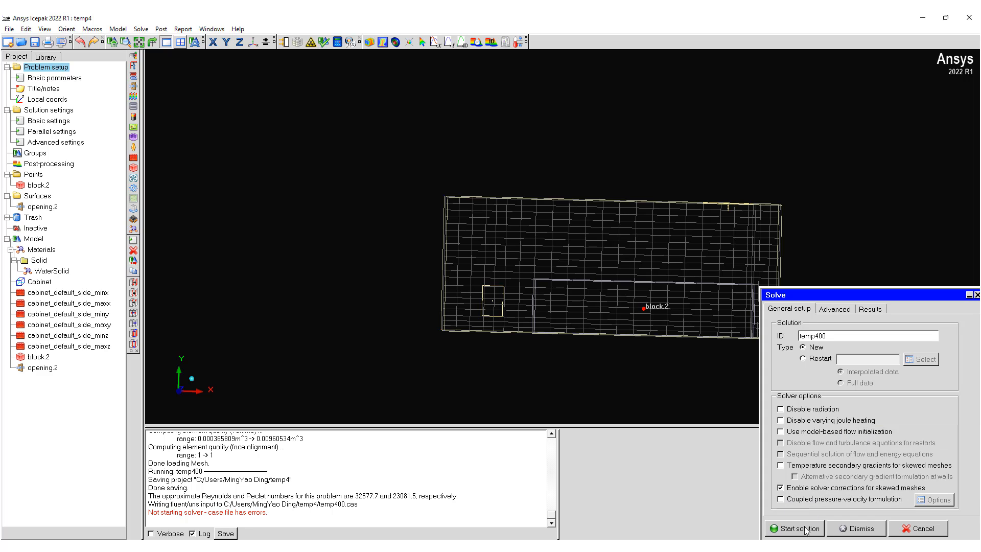
left_click(797, 528)
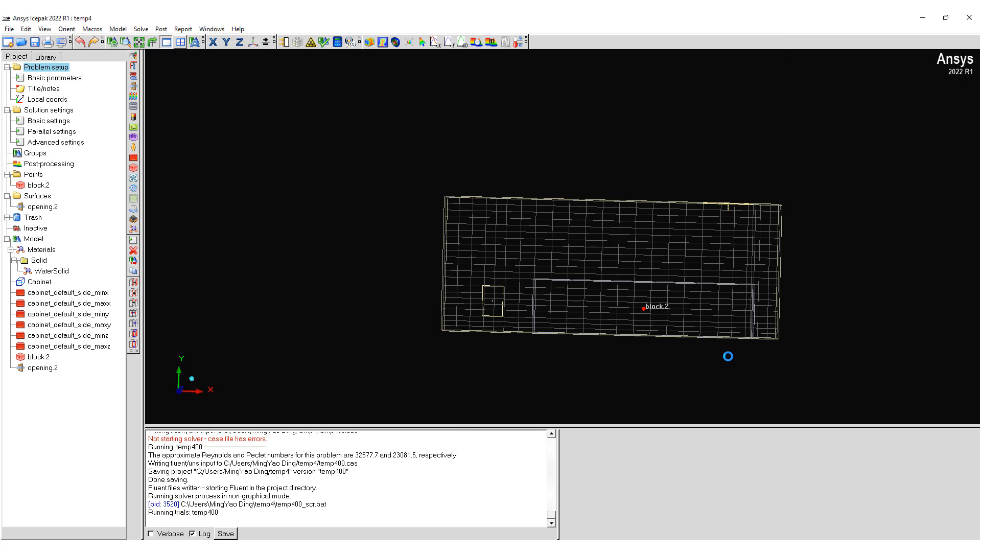
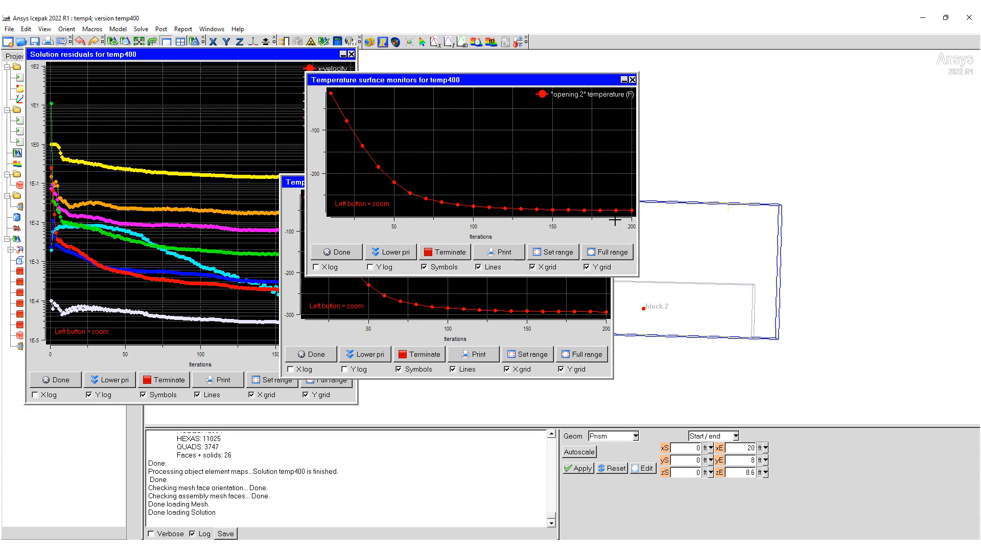
Step: Close the solution monitor plots and set the heat flow of opening.2 to -1000 W
left_click(350, 254)
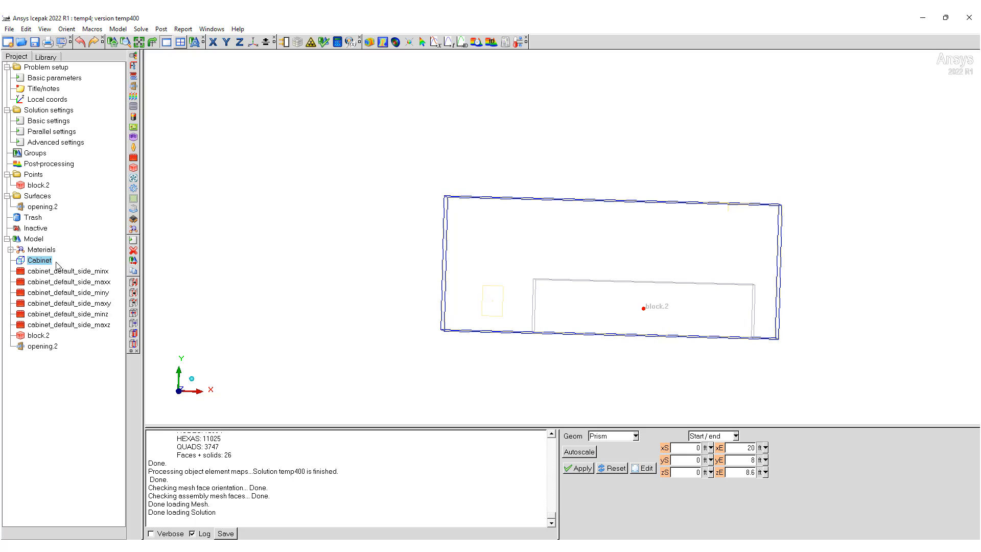
double_click(37, 347)
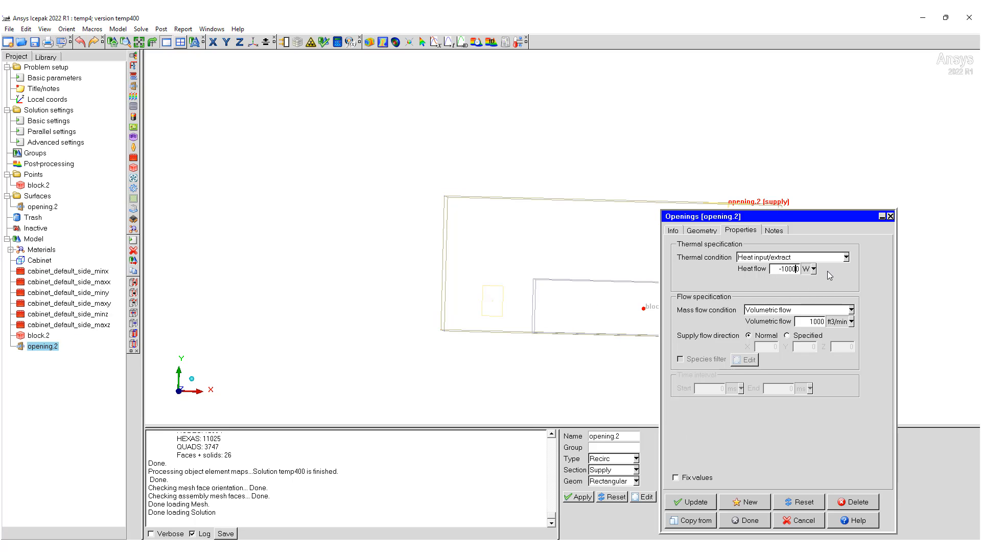
key("Delete")
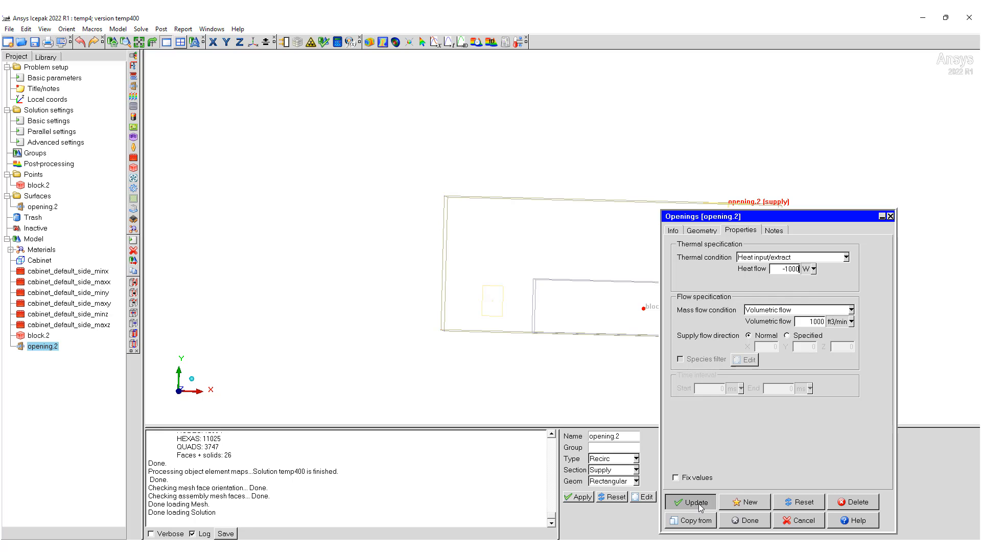
left_click(743, 521)
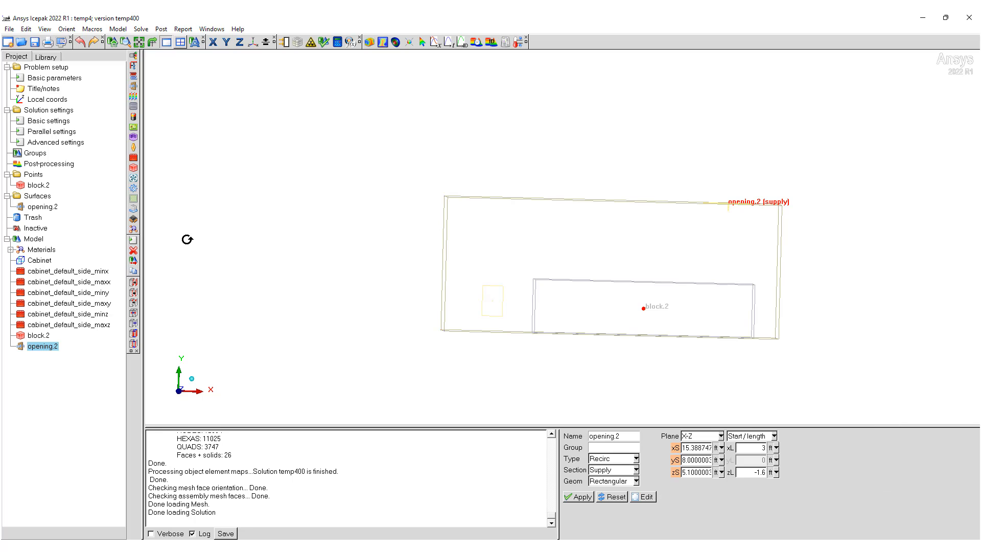
Step: Rerun temp400 as a new solution with solver corrections for skewed meshes enabled, and close the residual and monitor plots when it finishes
left_click_drag(475, 208, 365, 116)
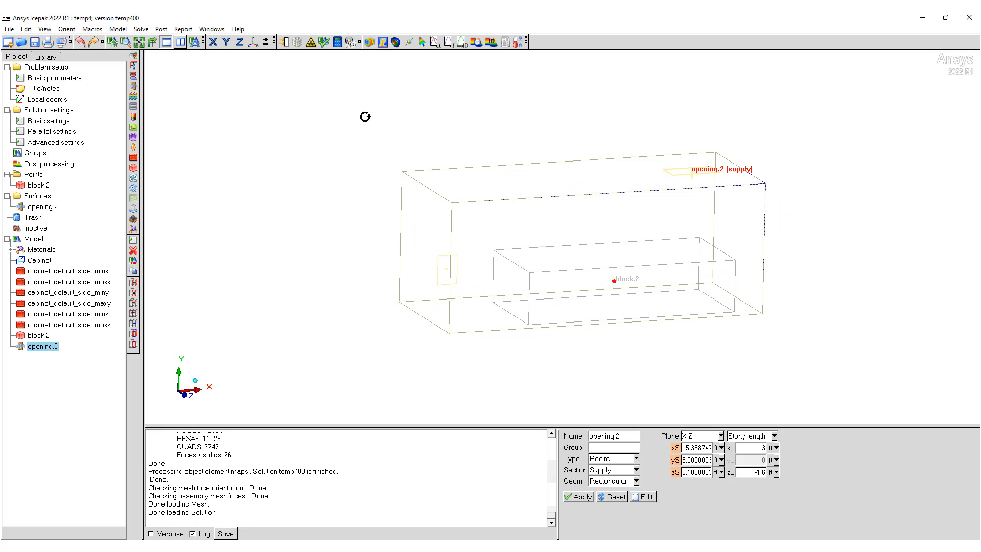
left_click(337, 41)
left_click(800, 533)
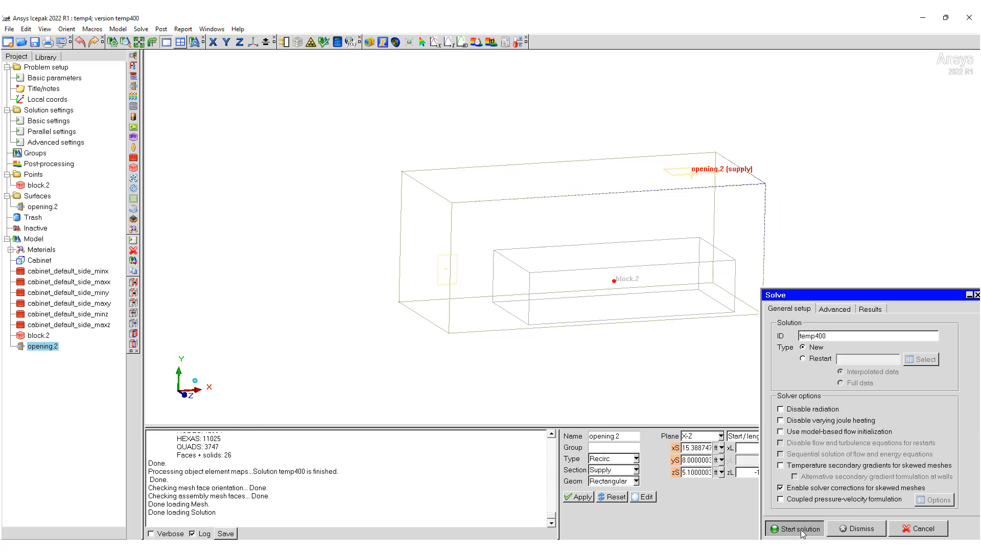
left_click(474, 318)
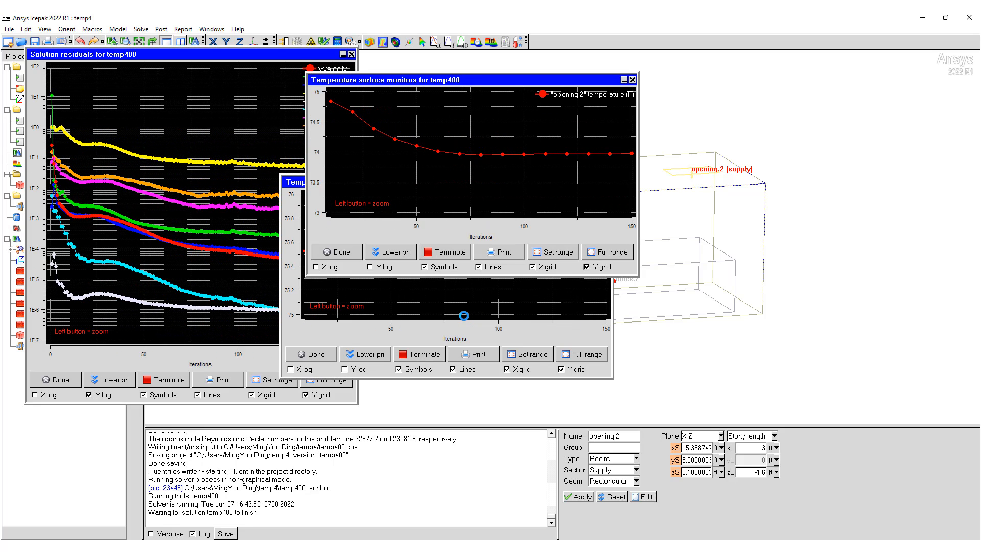
left_click(57, 381)
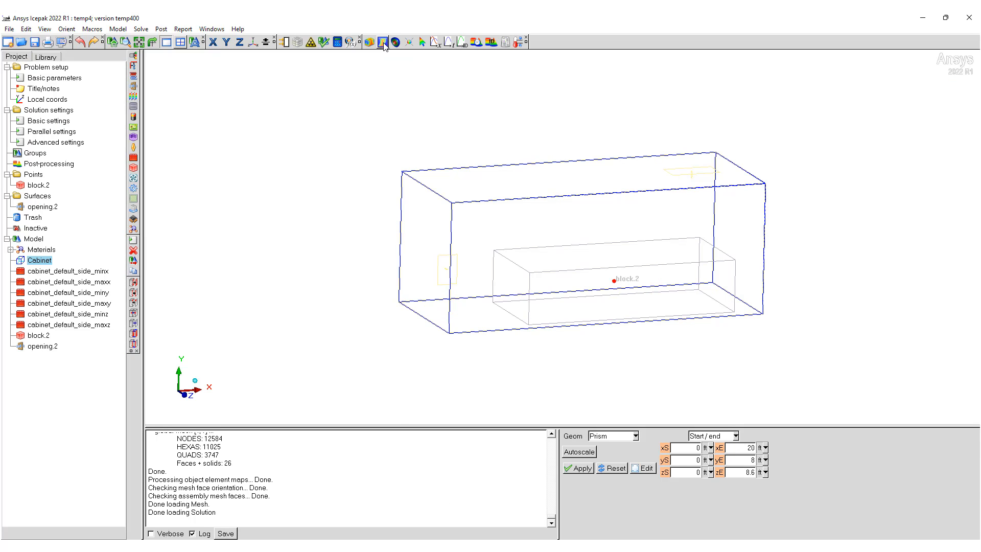
Step: Create an object face on the supply side of opening.2 that shows particle traces
left_click(370, 43)
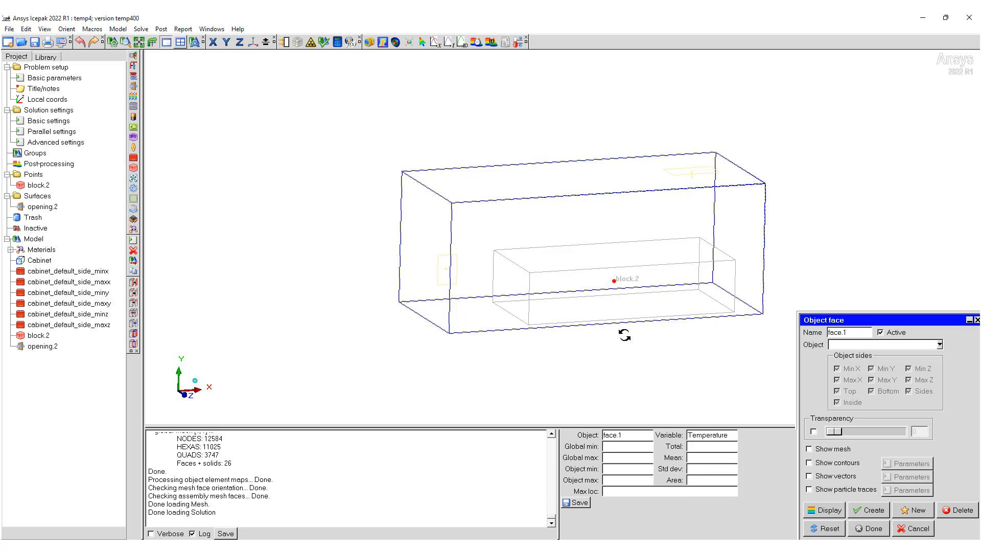
left_click(940, 345)
scroll(874, 430, "down", 1)
left_click(838, 420)
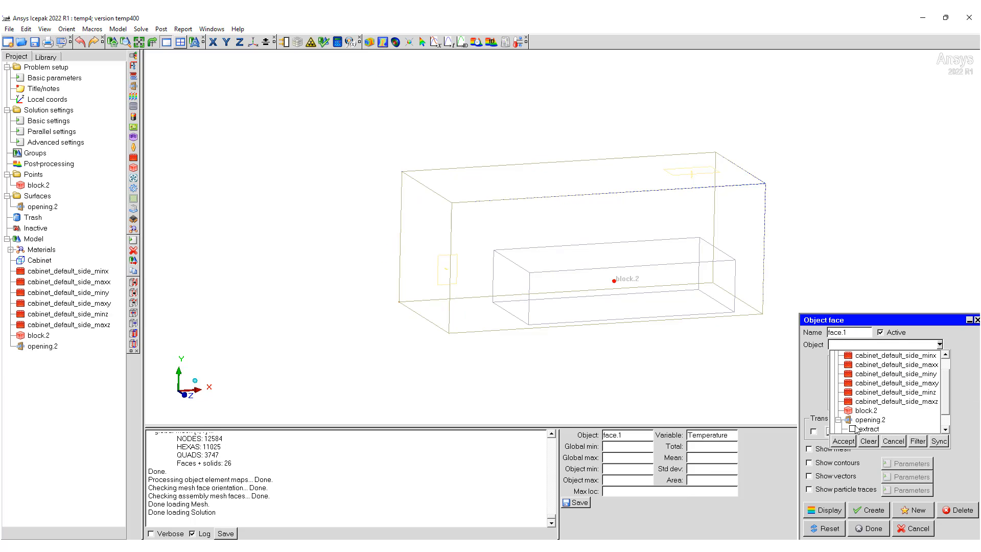
scroll(873, 418, "down", 1)
left_click(852, 420)
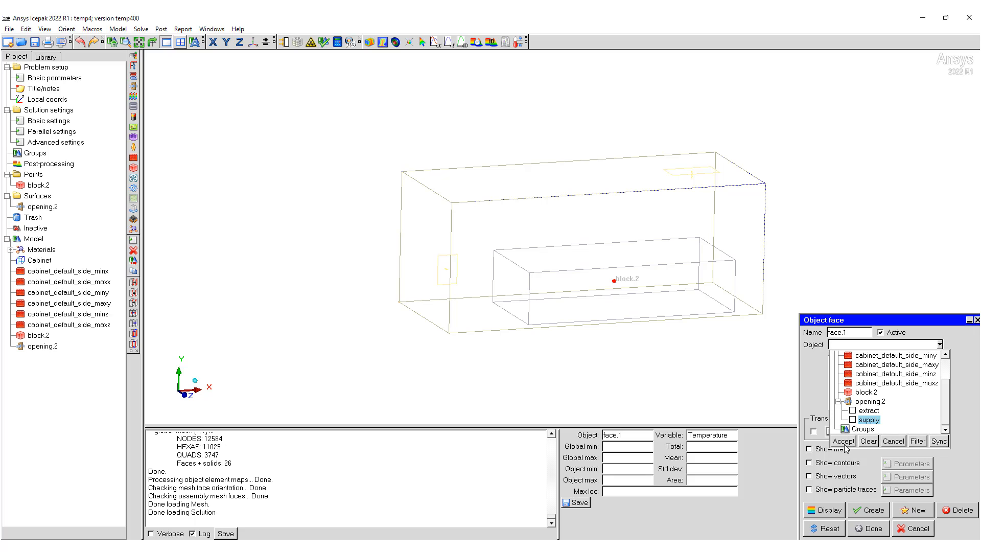
left_click(844, 442)
left_click(820, 489)
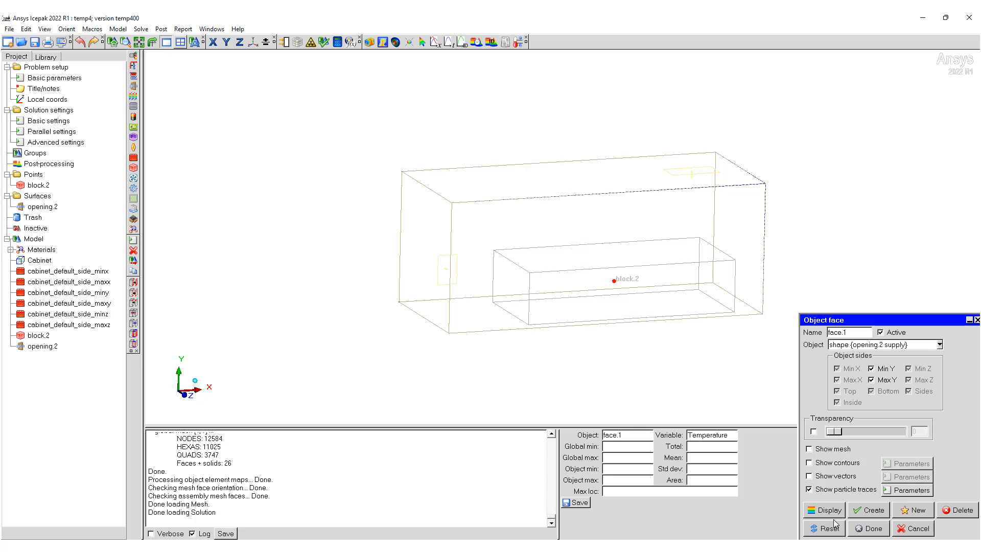
left_click(869, 509)
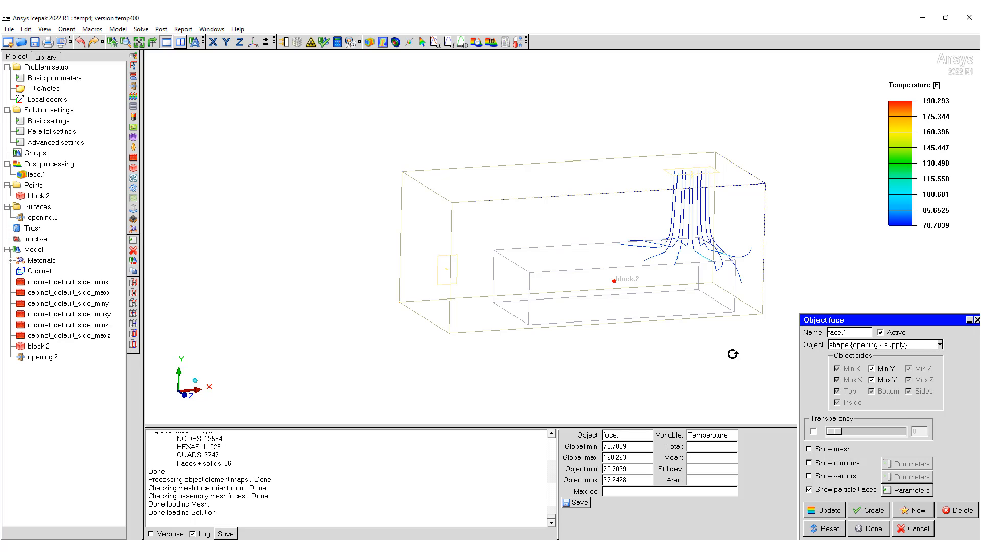
left_click_drag(733, 353, 701, 194)
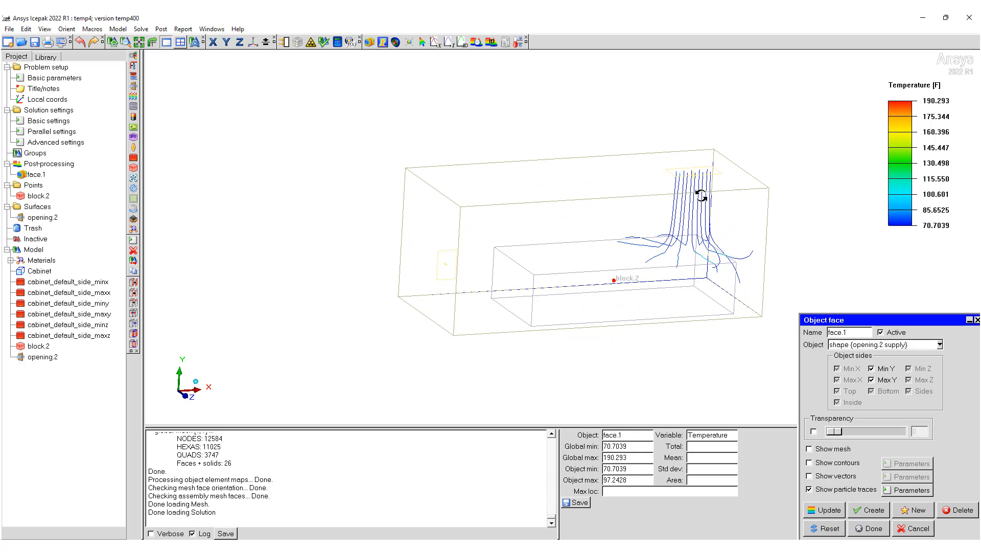
Step: Extend the particle end time of the supply face traces to 107.15297 s, apply it and finish the face
left_click(910, 489)
left_click_drag(877, 341, 768, 349)
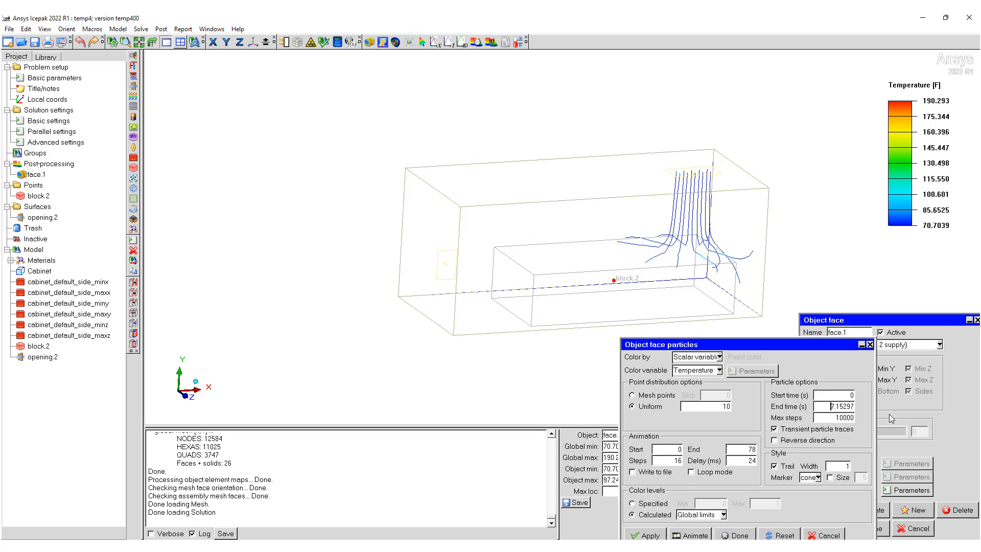
type("10")
left_click(646, 535)
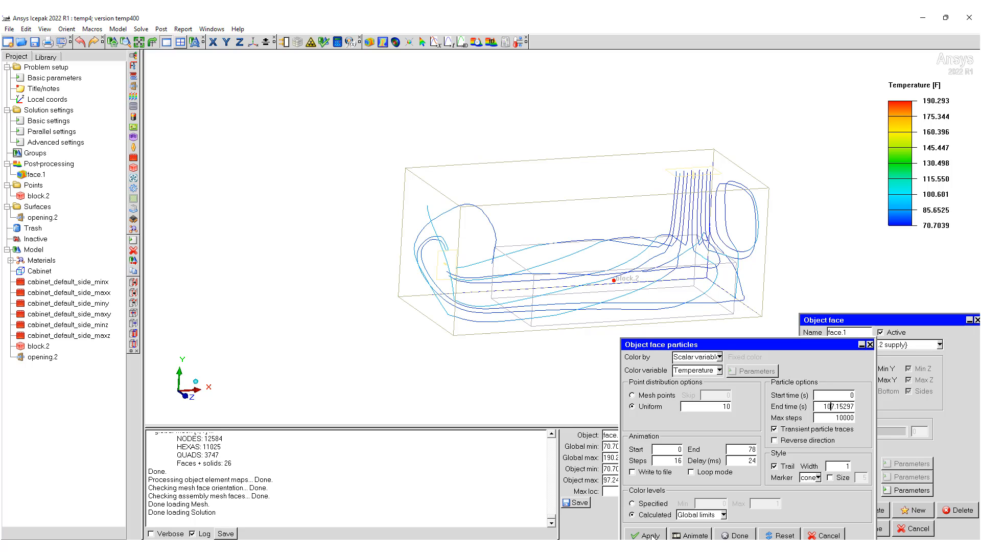
mouse_move(597, 317)
left_mouse_down()
mouse_move(551, 257)
mouse_move(560, 247)
mouse_move(573, 295)
mouse_move(553, 278)
mouse_move(526, 286)
mouse_move(367, 245)
left_mouse_up()
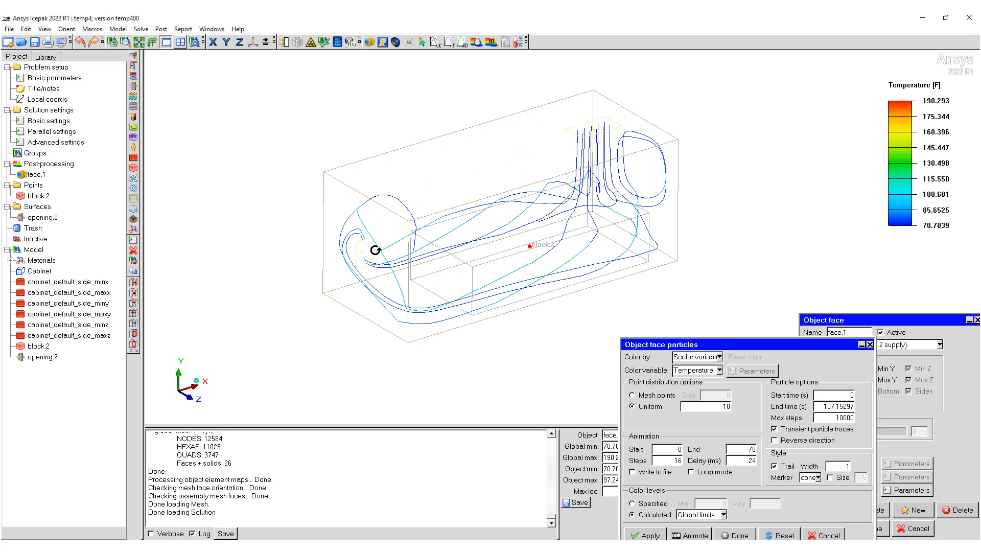
left_click_drag(799, 349, 721, 278)
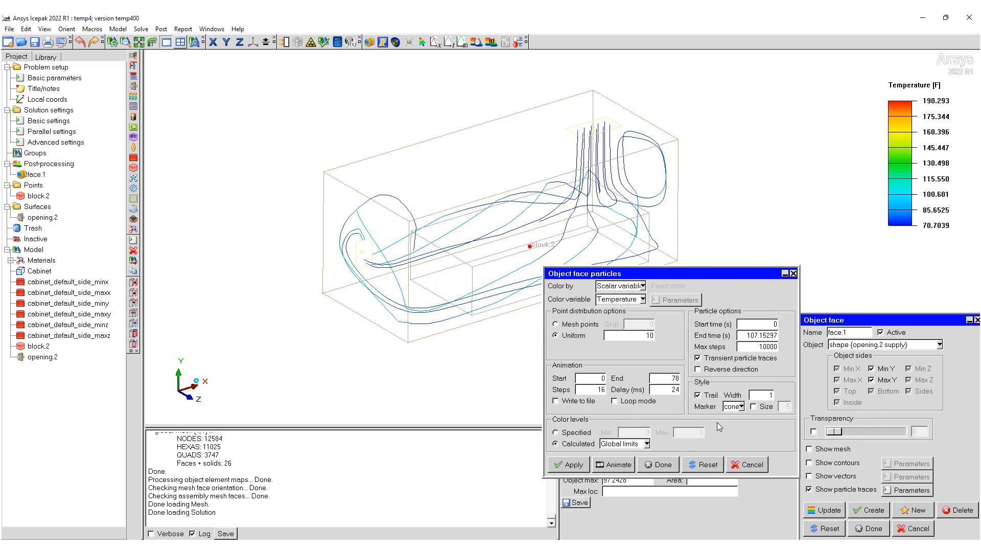
left_click(662, 465)
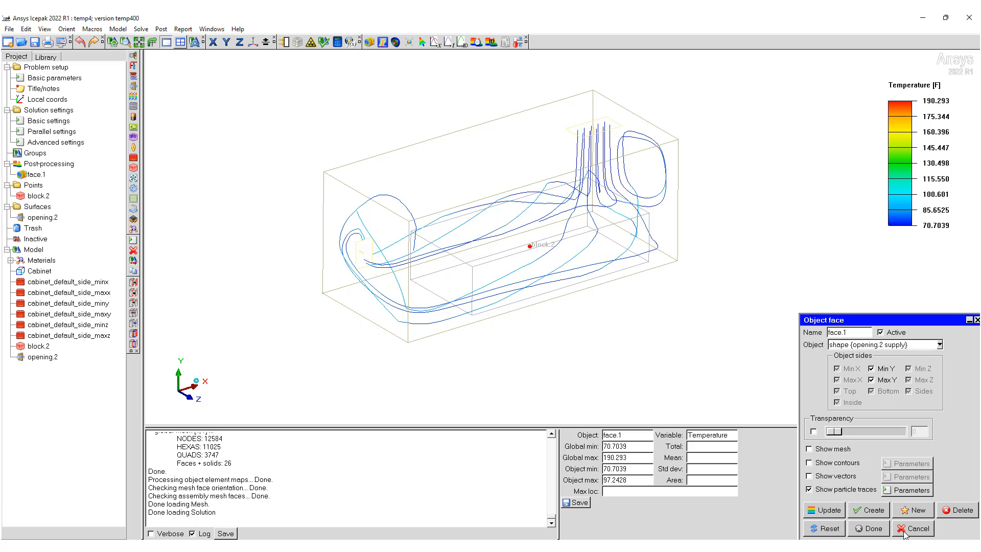
left_click(868, 528)
Step: Create a Z plane cut through the center showing solid-filled, banded temperature contours
left_click_drag(600, 290, 536, 276)
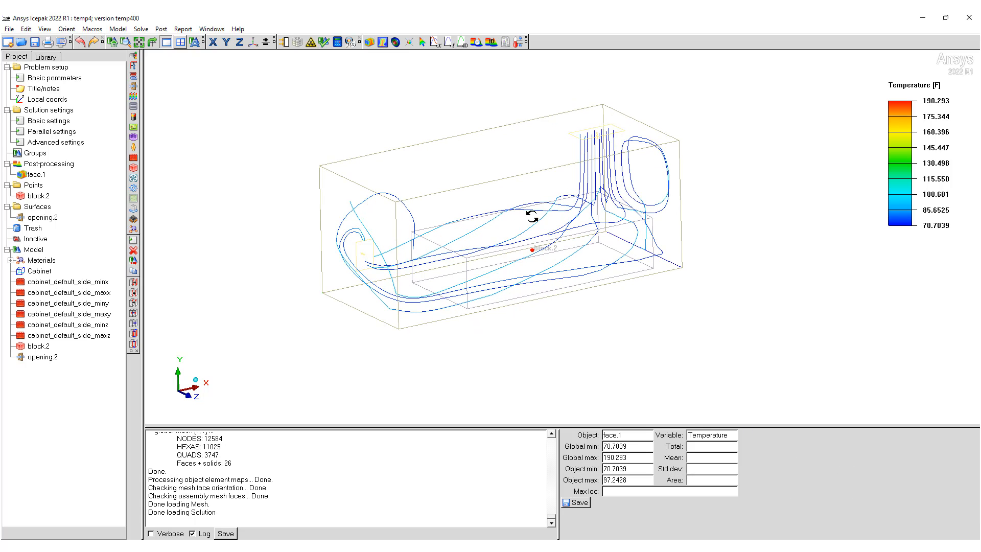
left_click(382, 42)
left_click(644, 482)
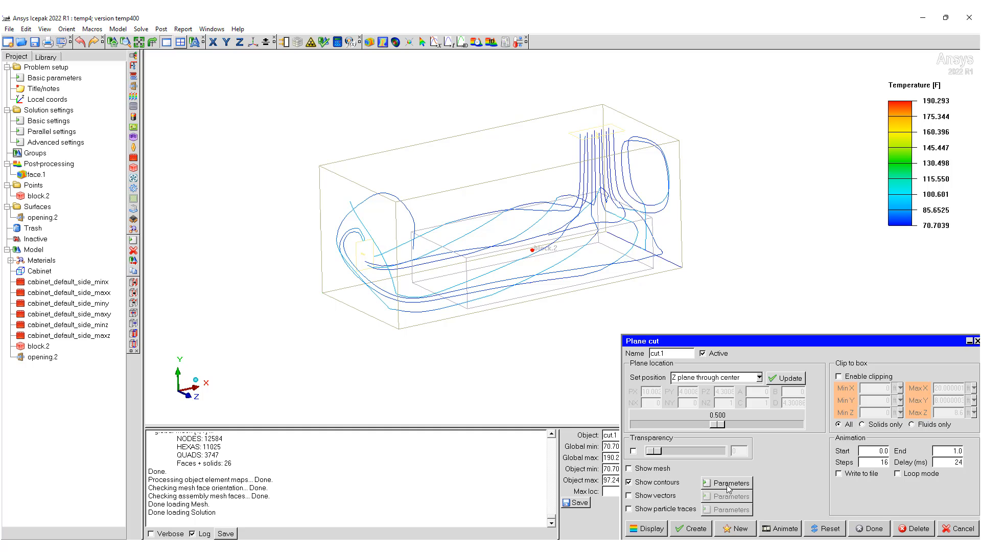
left_click(729, 485)
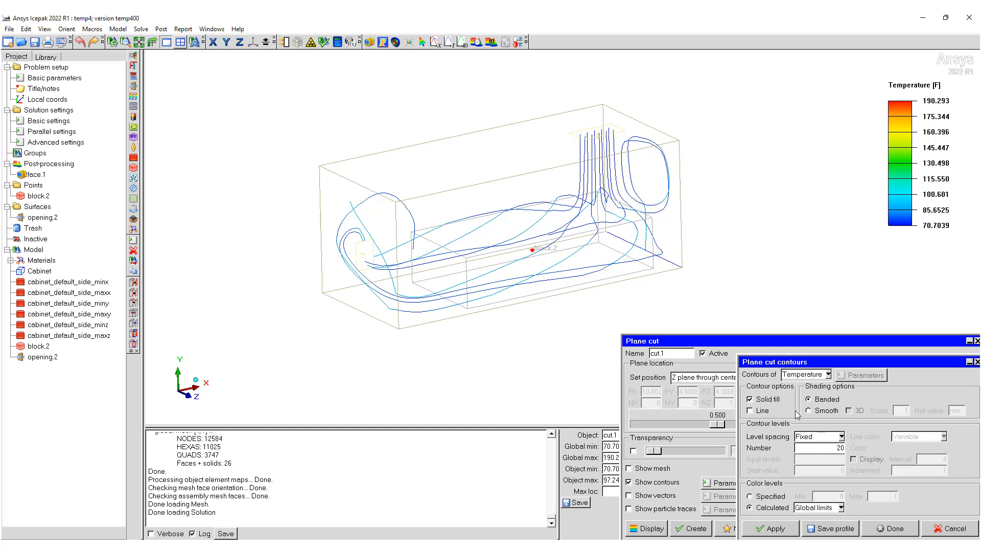
left_click(930, 529)
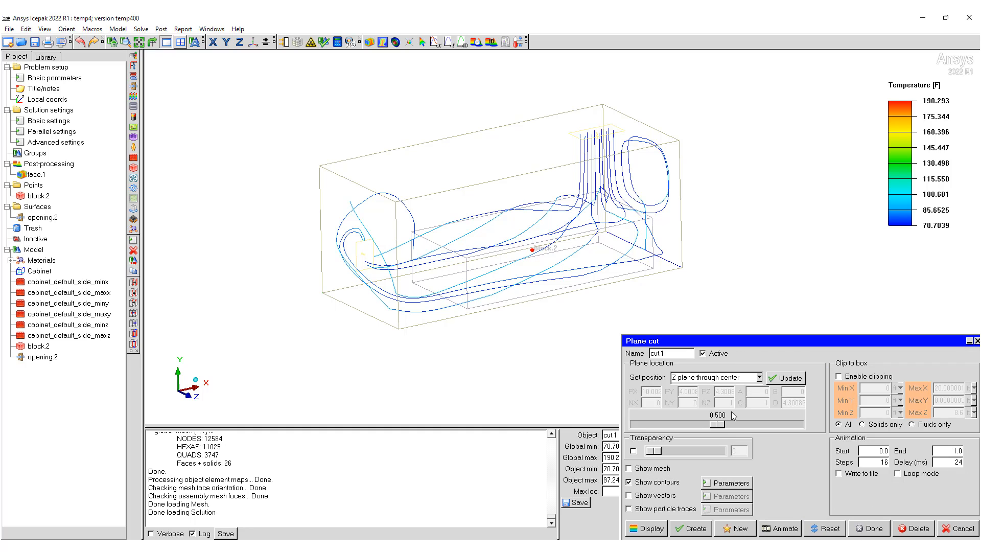
left_click(687, 529)
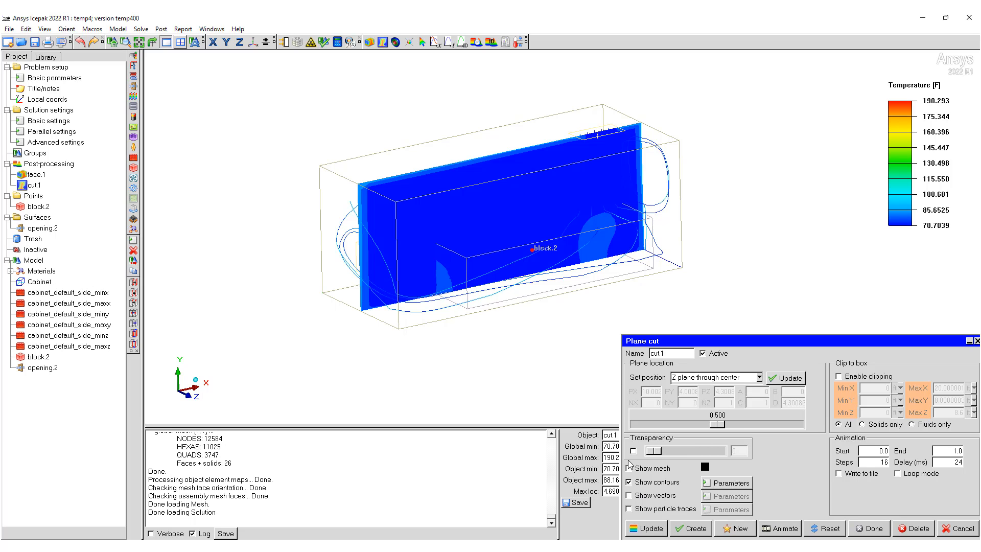
Step: Limit the plane cut's contour color levels to this object, update the plot and finish the cut
mouse_move(531, 312)
left_mouse_down()
mouse_move(504, 306)
mouse_move(490, 242)
mouse_move(472, 238)
left_mouse_up()
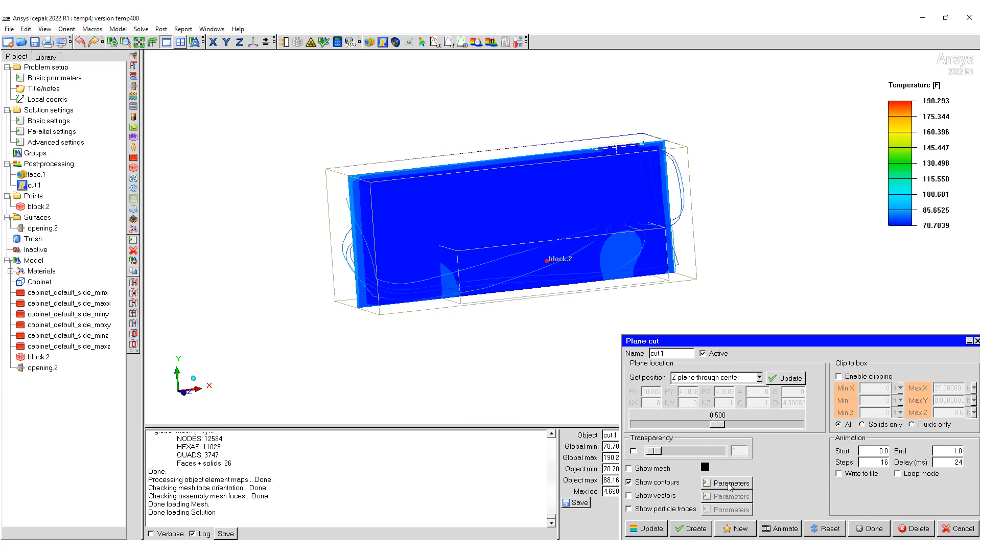
left_click(730, 483)
left_click(821, 508)
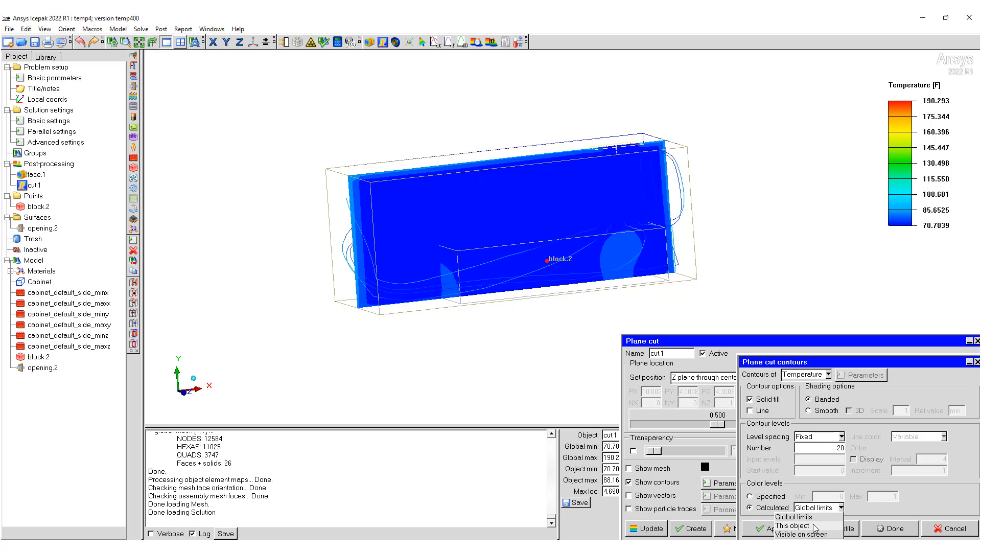
left_click(815, 526)
left_click(646, 528)
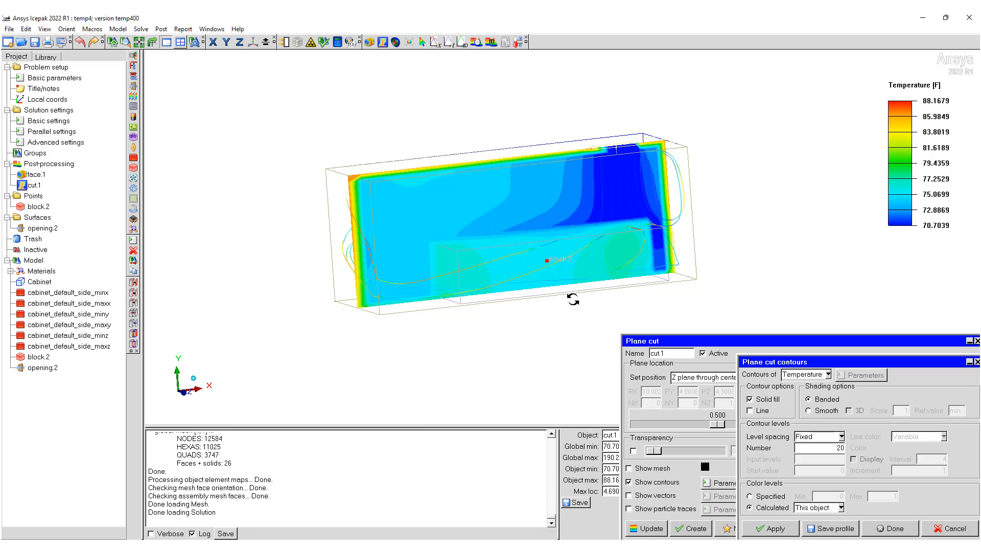
left_click_drag(573, 299, 623, 187)
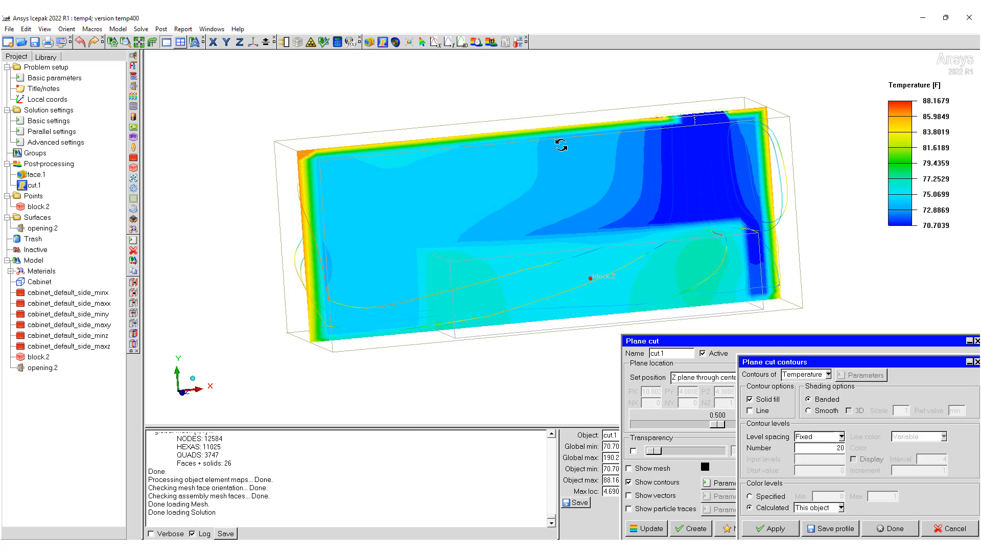
left_click(889, 529)
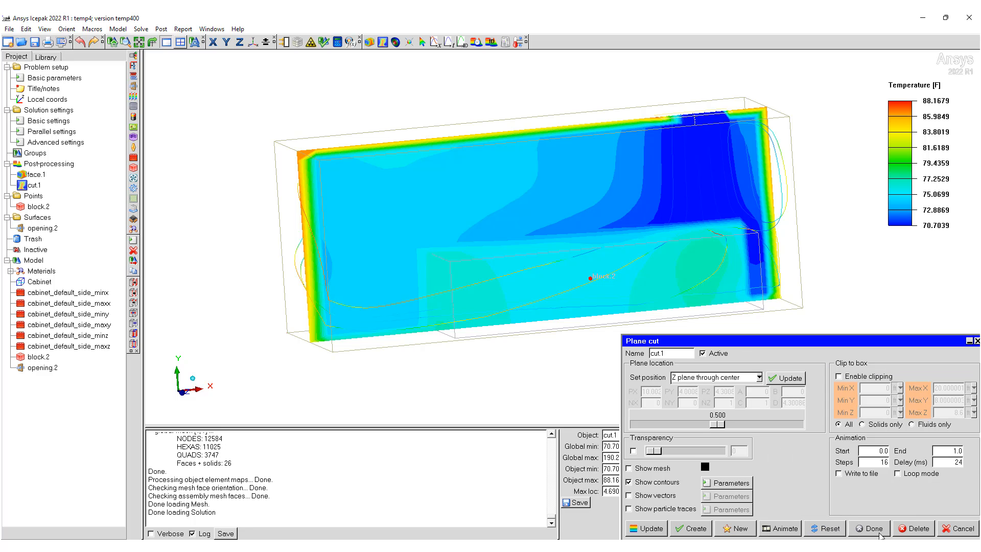
left_click_drag(690, 217, 635, 215)
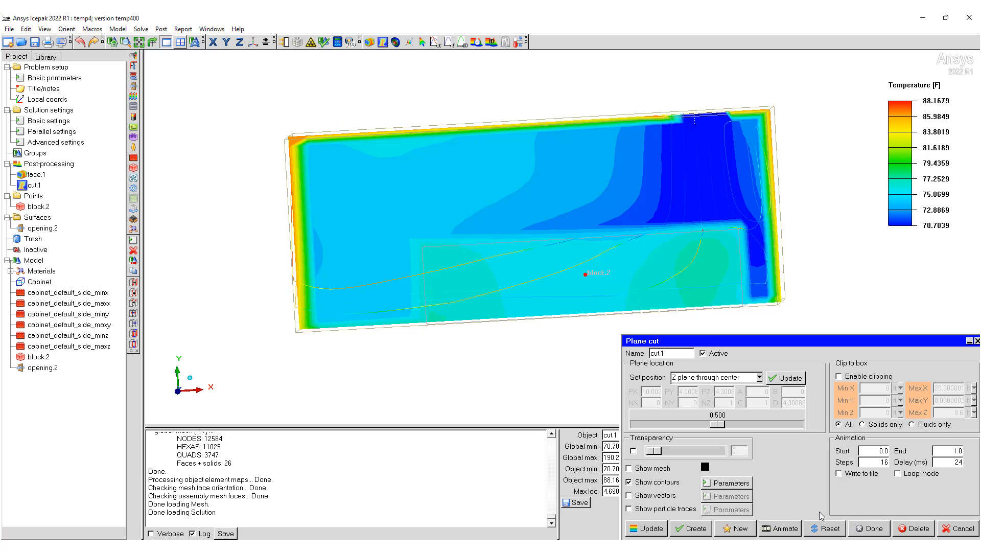
left_click(888, 534)
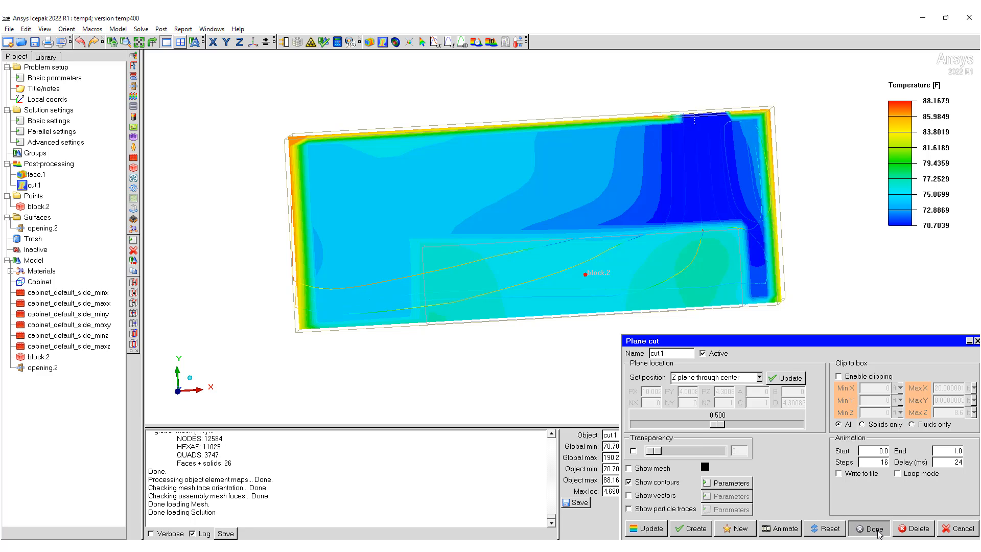
left_click_drag(756, 453, 685, 311)
middle_click_drag(493, 228, 582, 266)
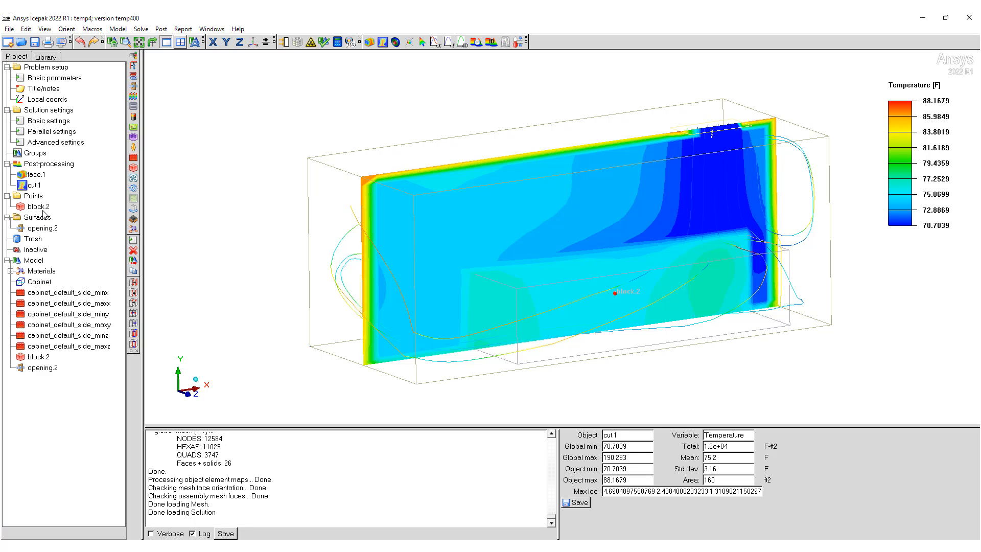
Step: Set the heat flow of opening.2 to -3000 W and leave the solver setup without starting a run
double_click(43, 368)
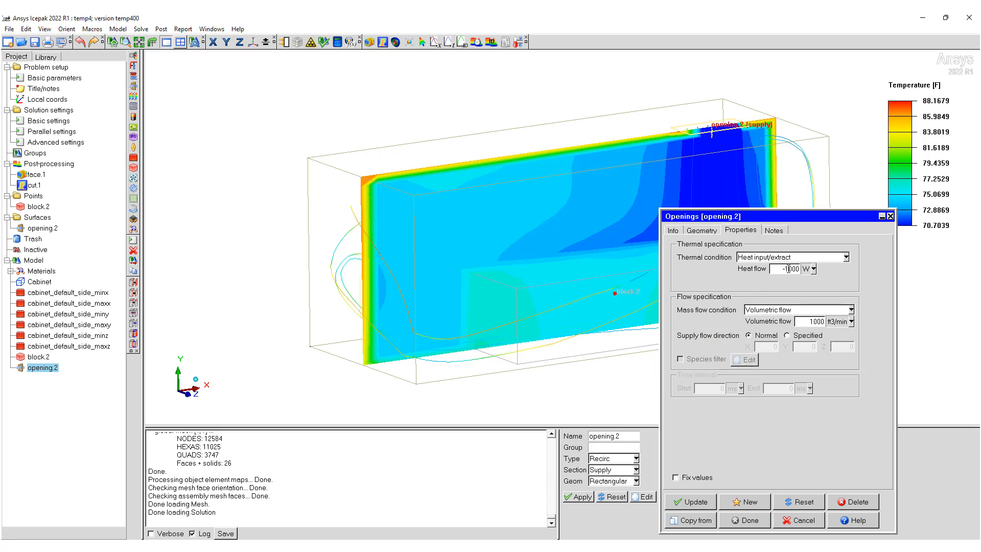
key("BackSpace")
key("BackSpace")
type("-3")
left_click(745, 520)
left_click(337, 42)
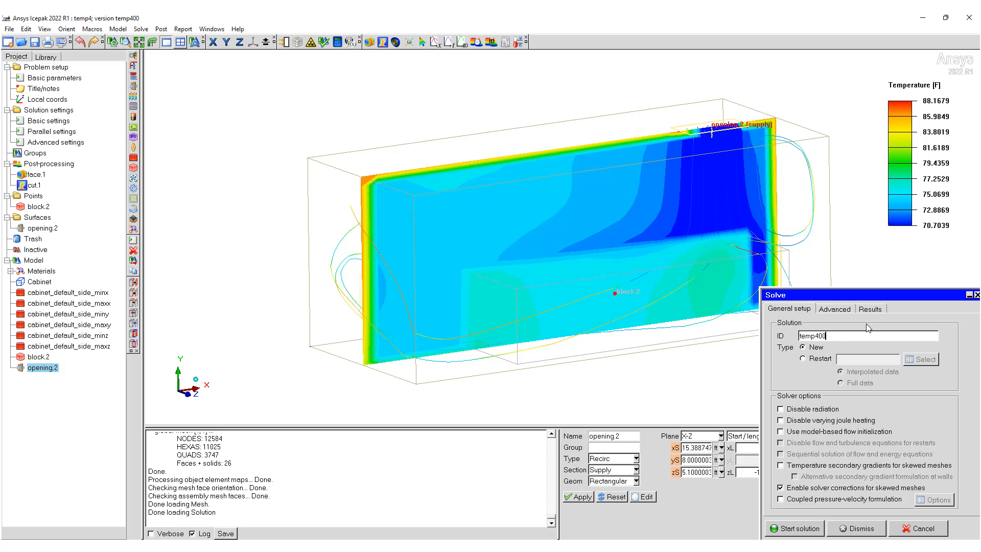
left_click(911, 528)
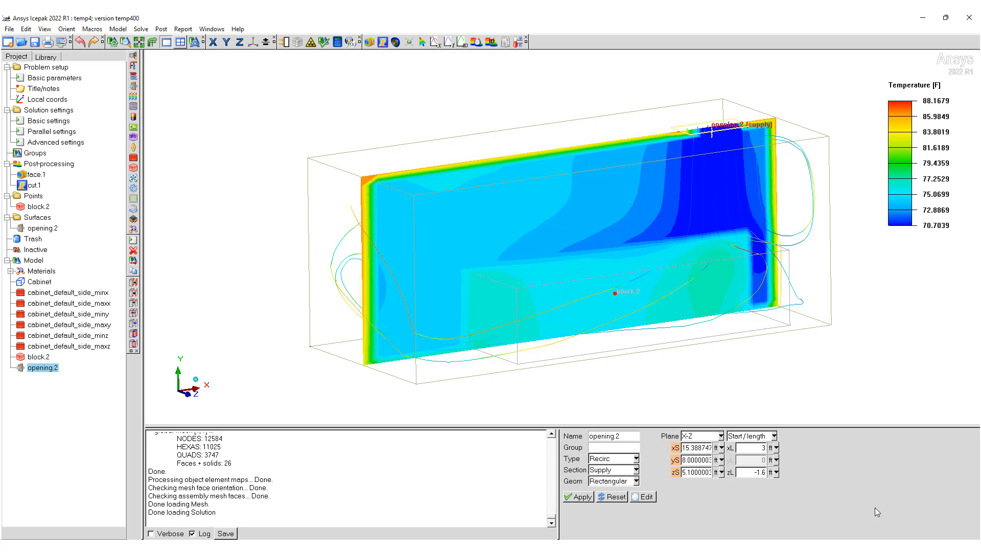
Step: Start saving the project under a new name and create a folder named trailer in d:/Demo/ICEPAK
left_click(9, 29)
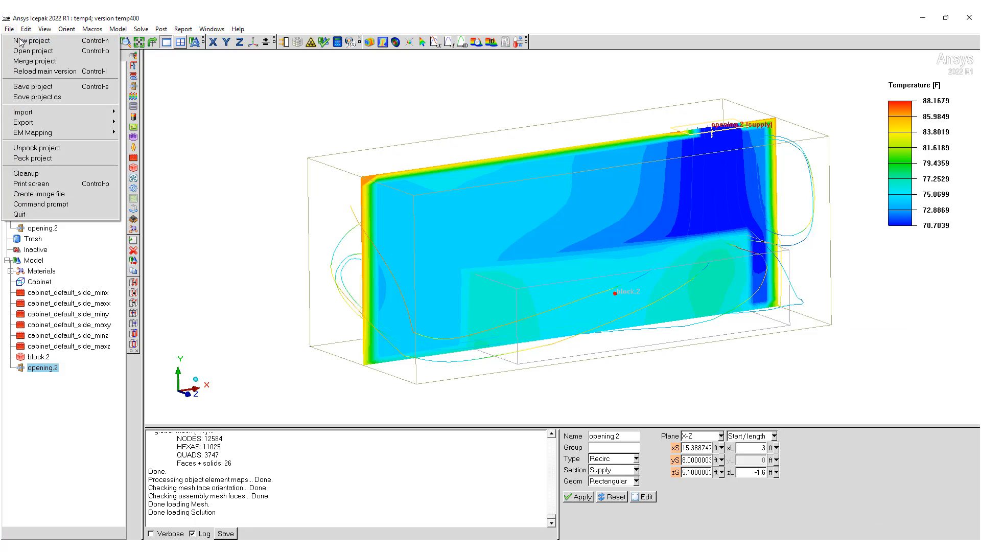
left_click(57, 97)
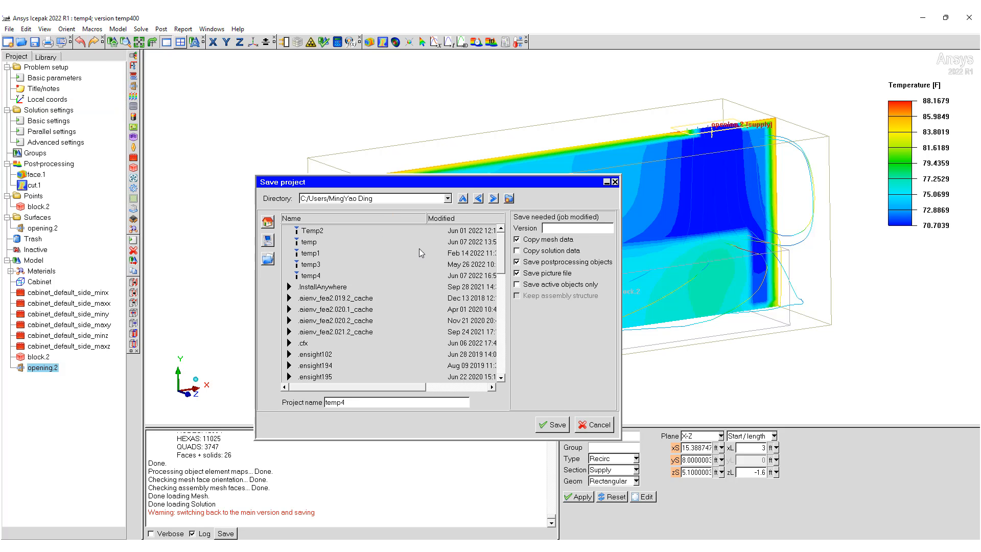
left_click(433, 197)
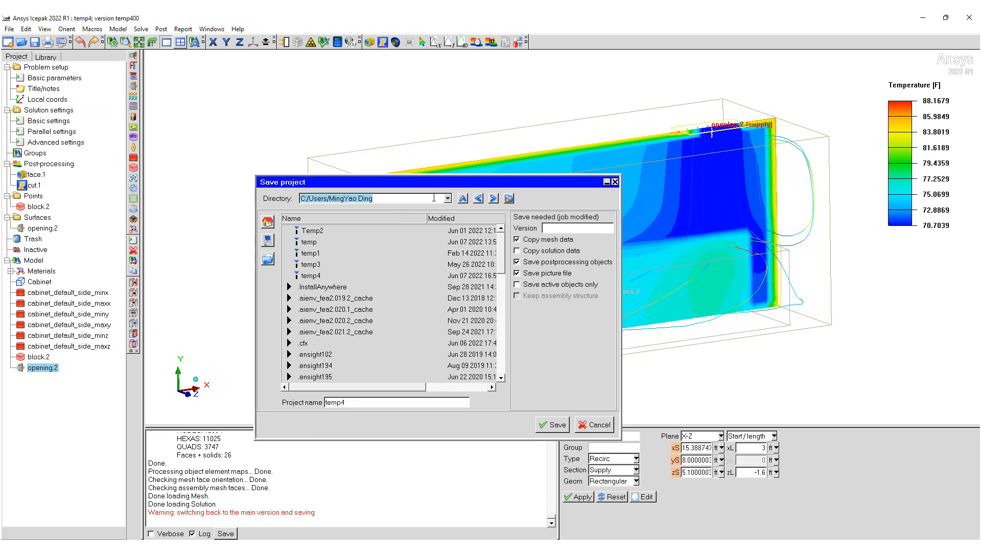
type("d")
key("Return")
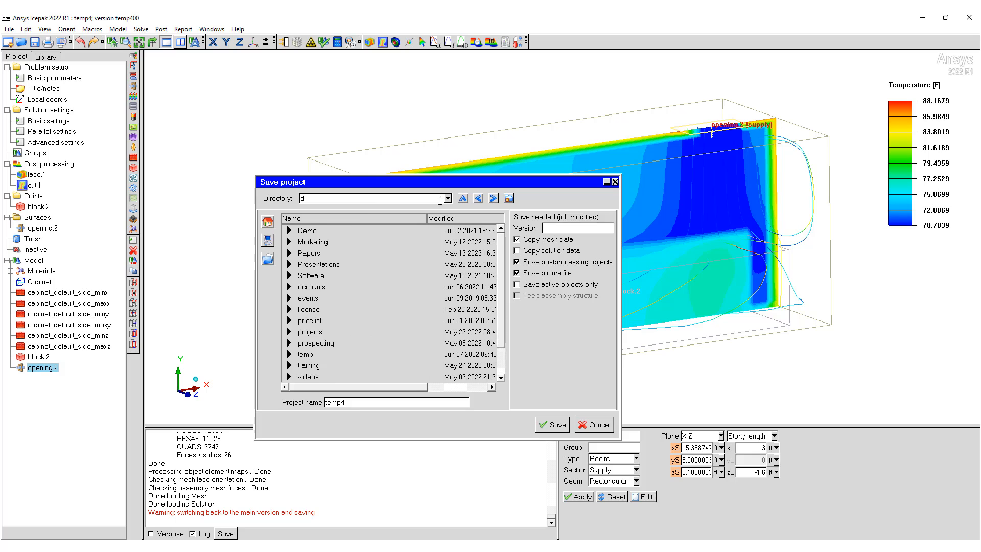
double_click(306, 231)
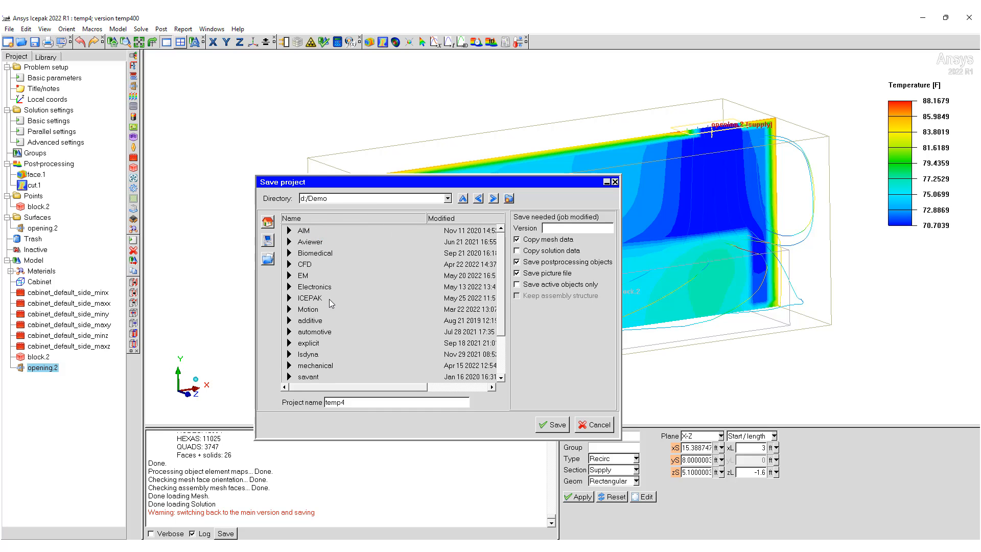
double_click(311, 300)
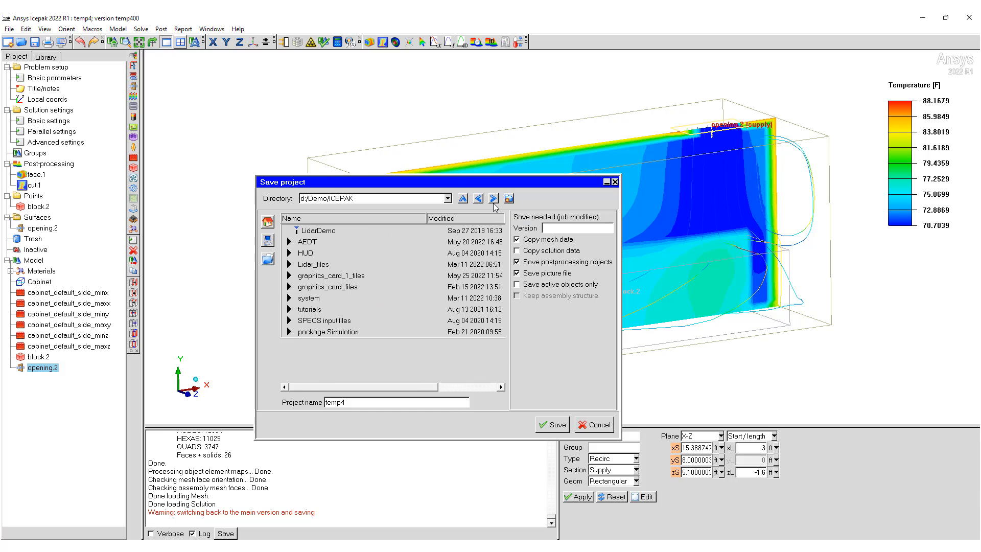
left_click(510, 199)
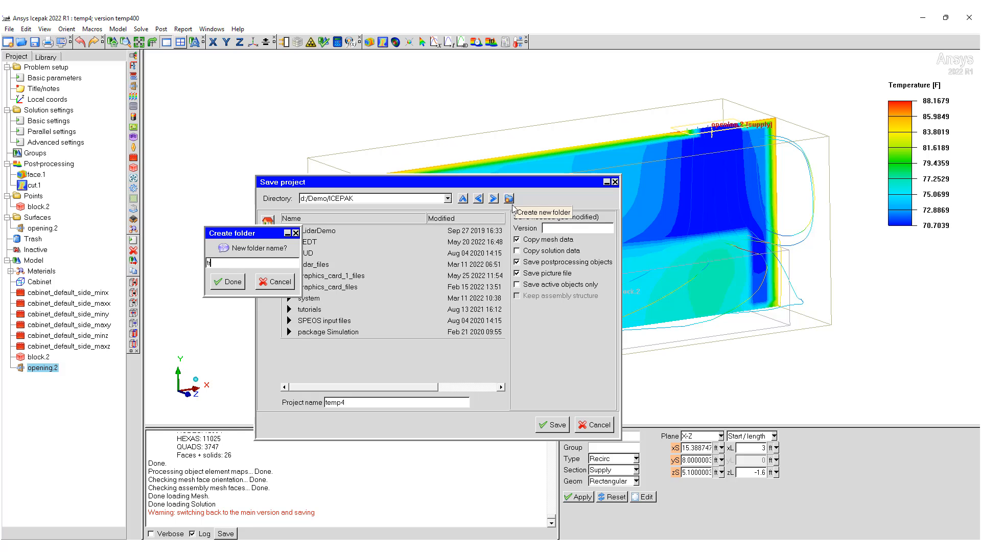
key("Return")
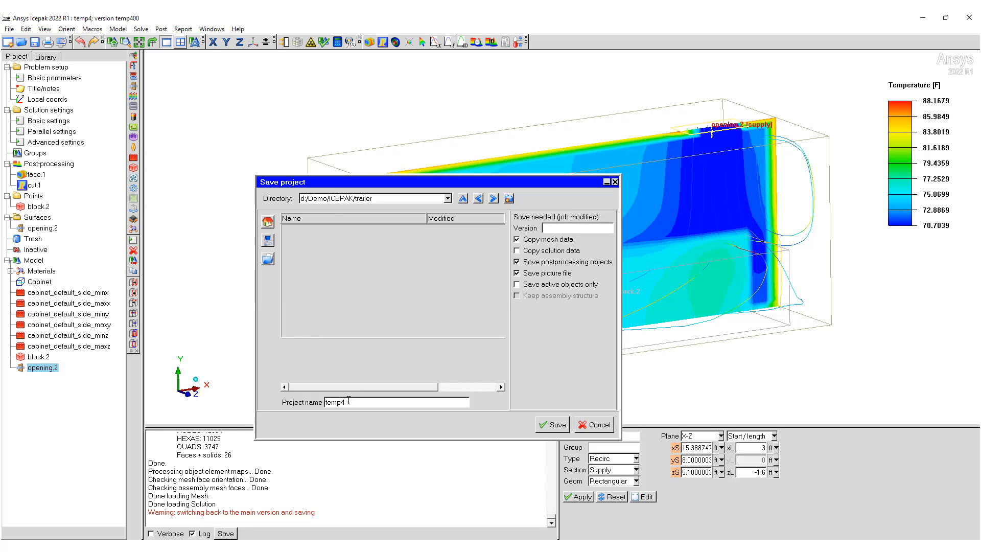
Step: Save the project as TrailerCoolingThermal in the trailer folder
double_click(349, 401)
type("TrailerCoolingThermal")
key("Return")
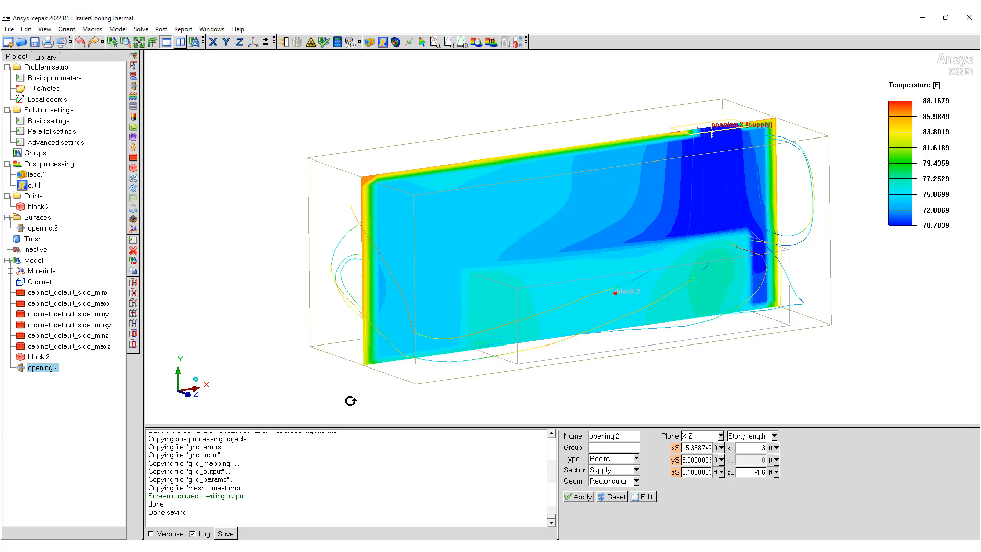
Step: Run a new solution with the ID TrailerCoolingThermal 3kW and close its monitor windows when it finishes
left_click(337, 42)
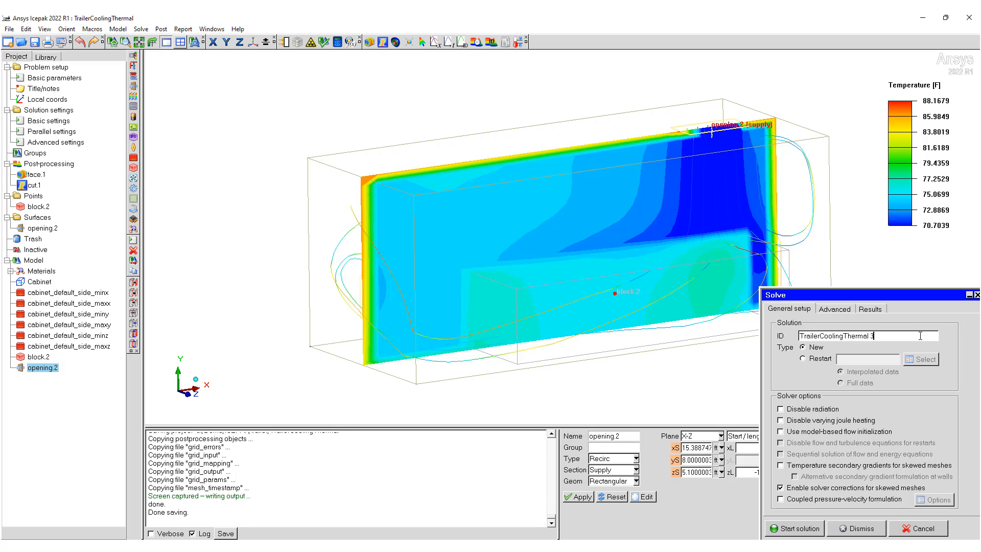
left_click(799, 529)
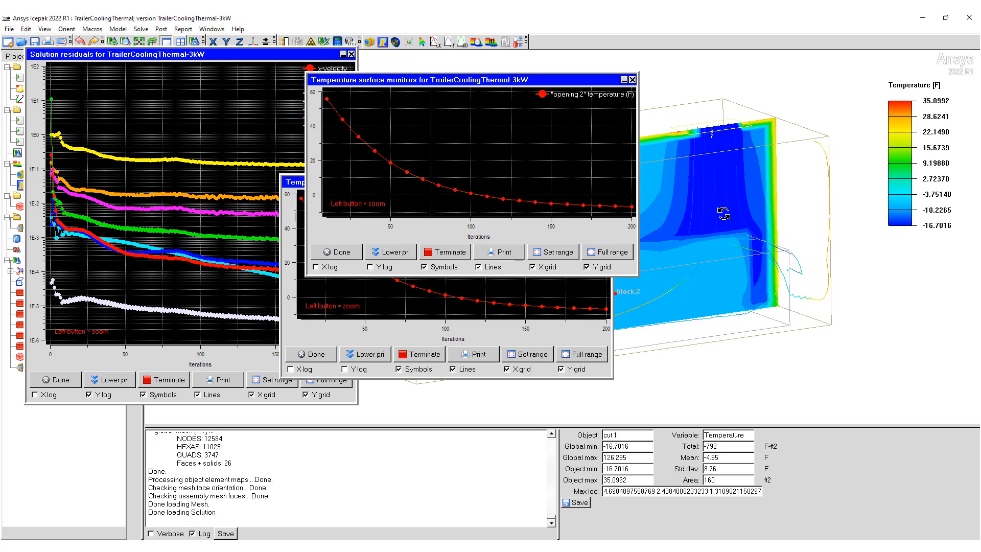
left_click(321, 359)
Step: Examine the temperature contours on the center plane cut and the airflow traces from several angles
left_click_drag(265, 341, 431, 193)
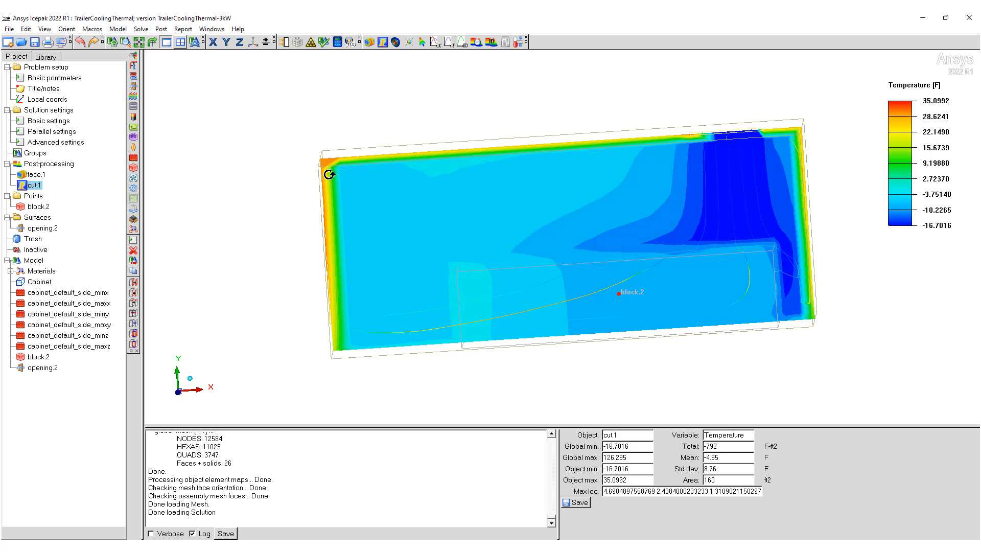
left_click_drag(695, 178, 738, 197)
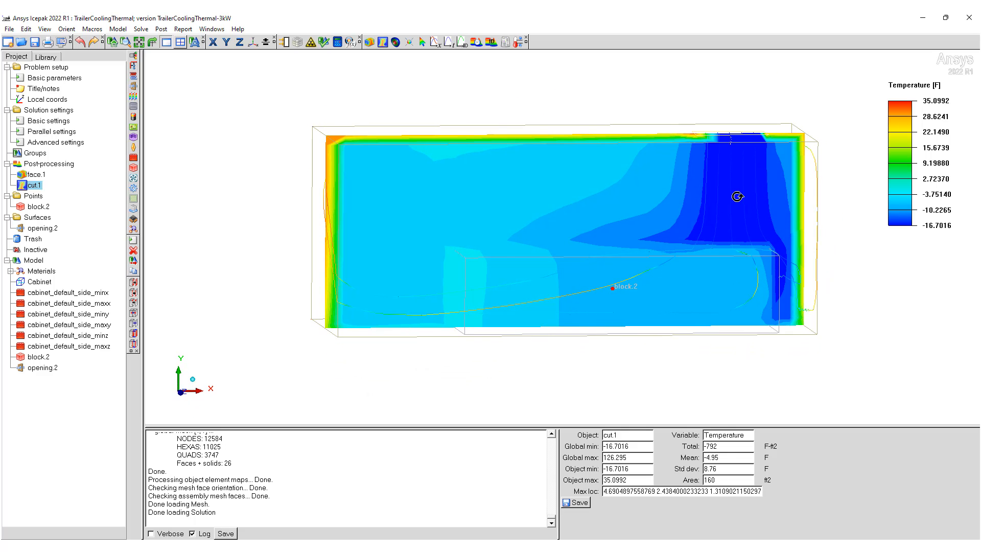
double_click(60, 68)
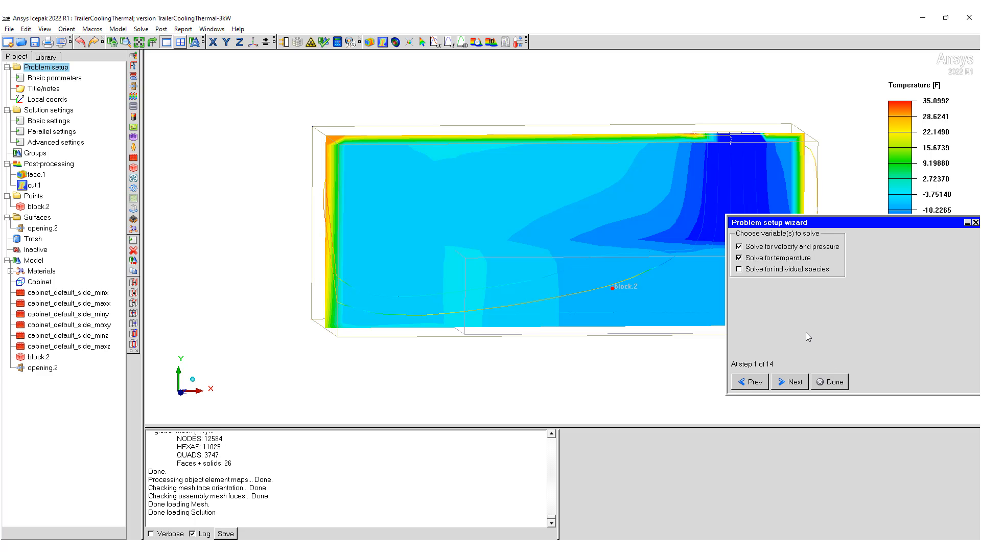
left_click(827, 382)
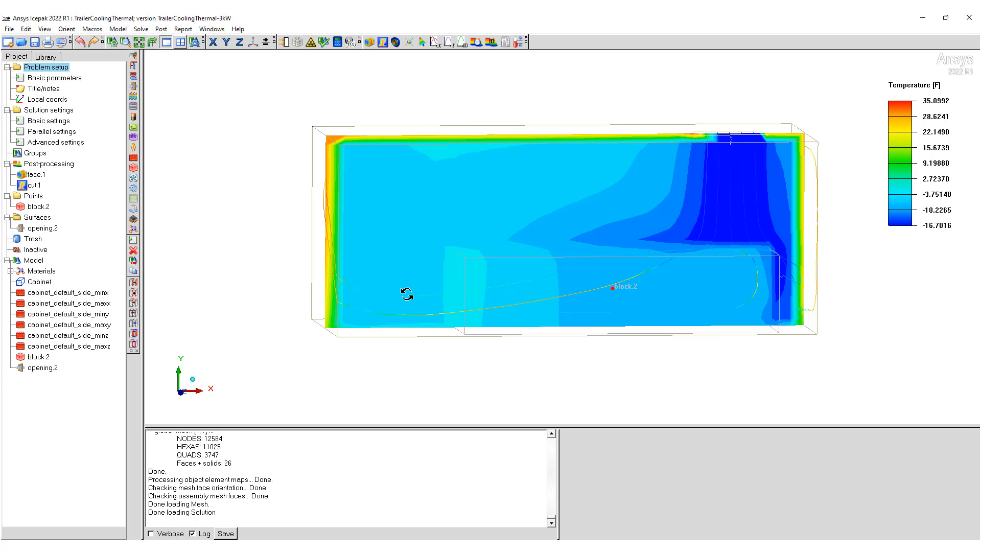
left_click_drag(390, 276, 719, 257)
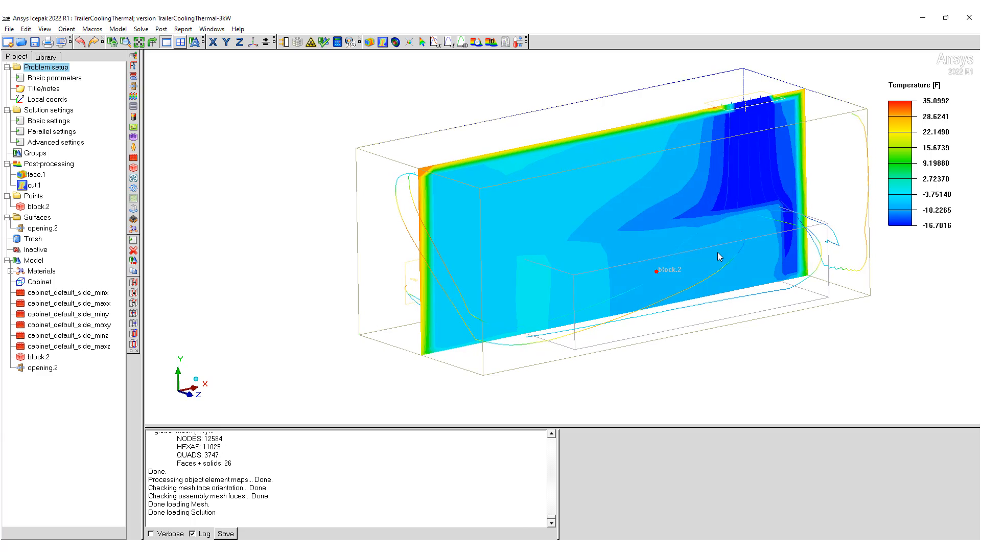
middle_click_drag(719, 256, 695, 261)
left_click_drag(629, 278, 608, 281)
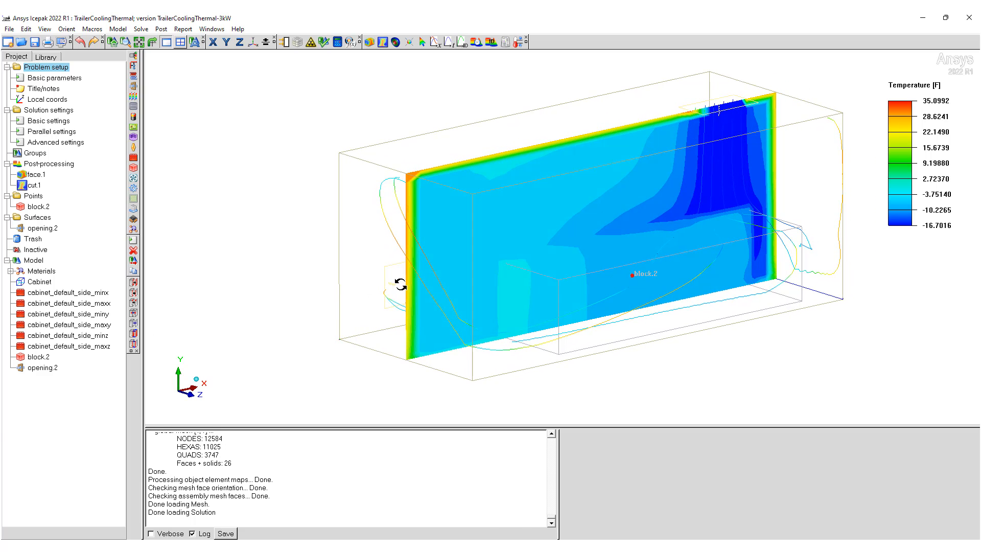
left_click_drag(401, 291, 377, 280)
Step: Check the Min X wall's properties without changing them, and set the cabinet's Min X wall type to Opening
double_click(83, 292)
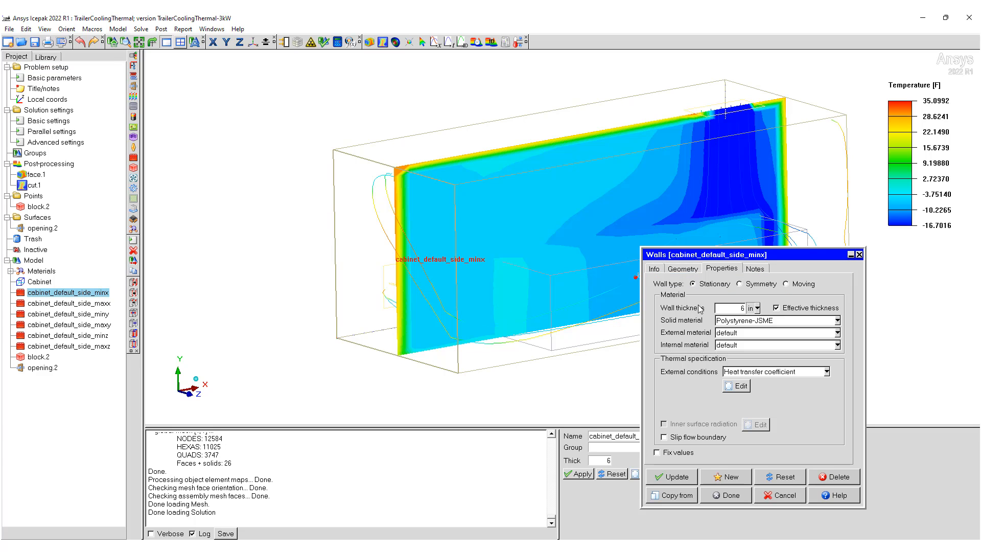
left_click(781, 495)
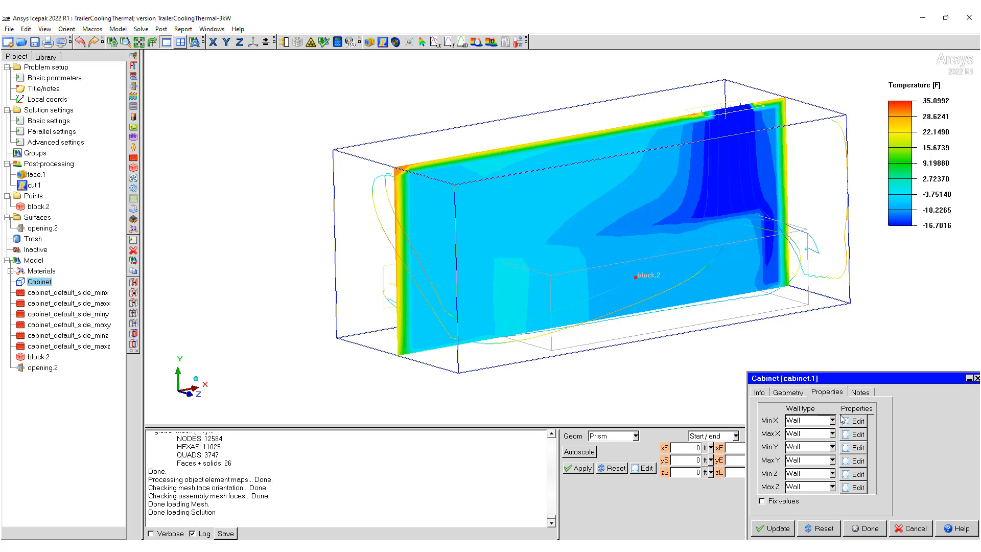
left_click(832, 421)
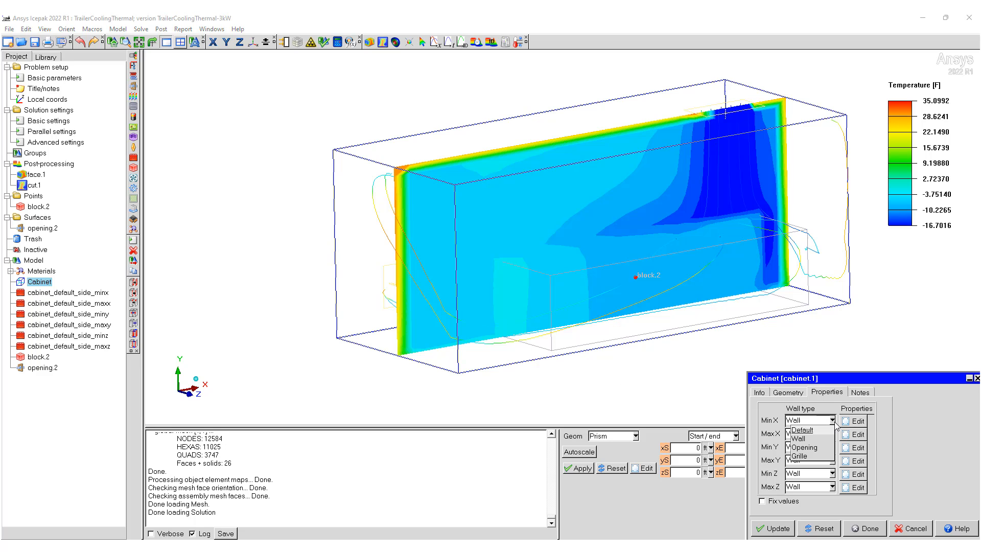
left_click(810, 449)
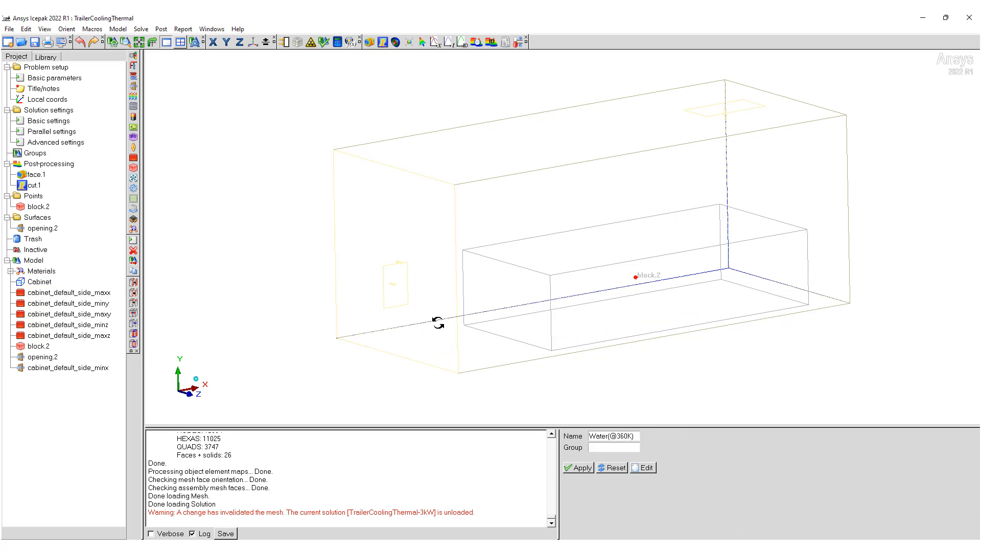
left_click_drag(437, 319, 369, 323)
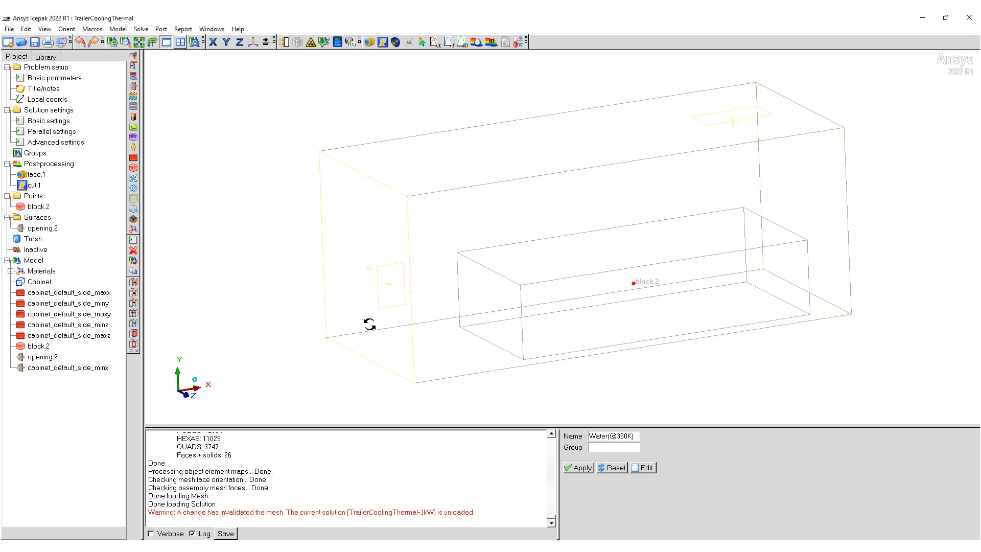
Step: Review the natural convection, flow regime and turbulence model settings in the problem setup wizard and return to its first page
double_click(60, 69)
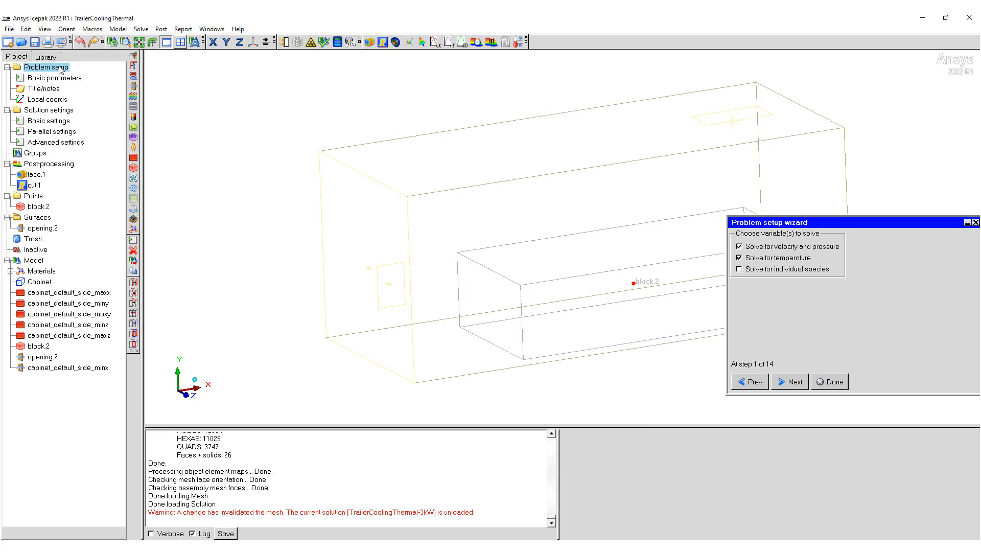
left_click(787, 382)
left_click(787, 384)
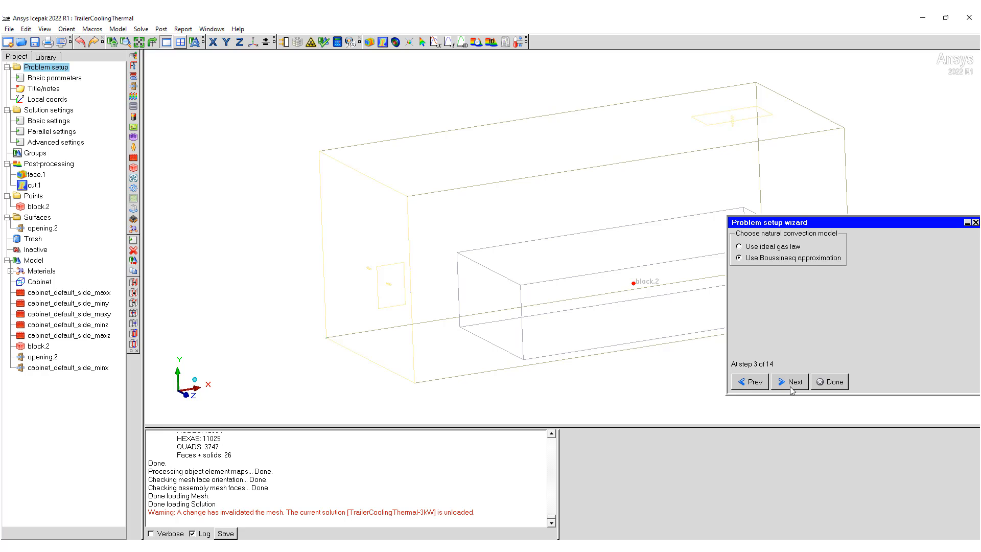
left_click(790, 387)
left_click(790, 387)
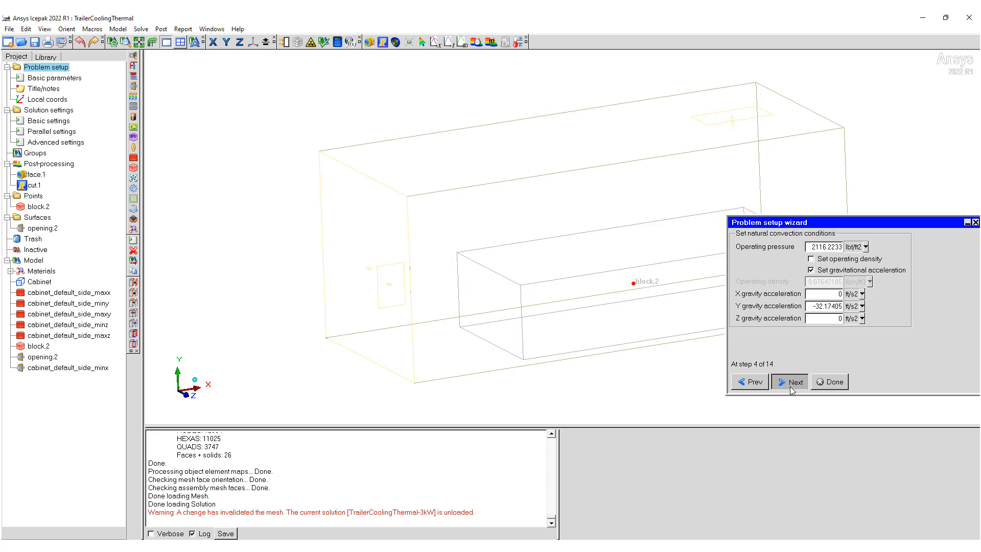
left_click(793, 381)
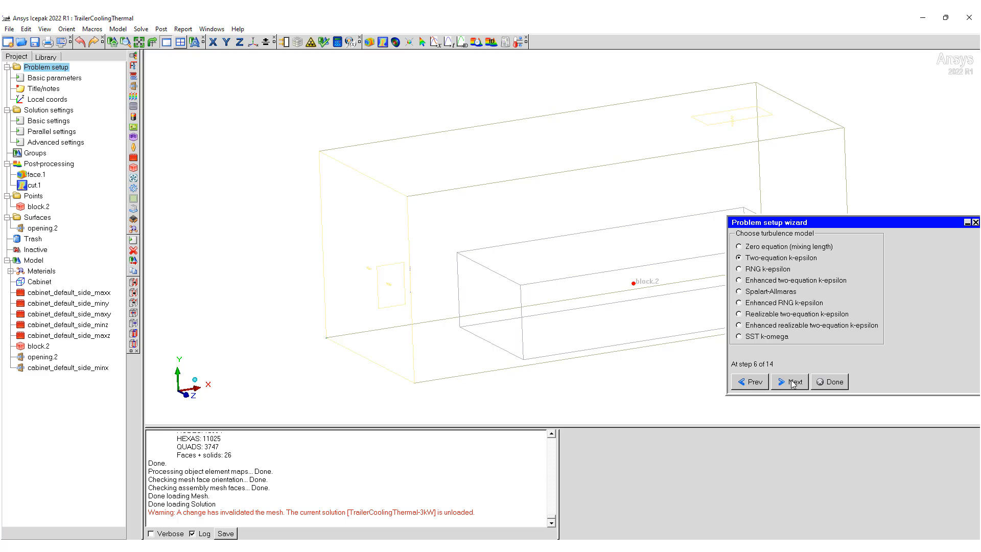
left_click(765, 381)
left_click(764, 382)
left_click(764, 382)
left_click(764, 382)
left_click(765, 382)
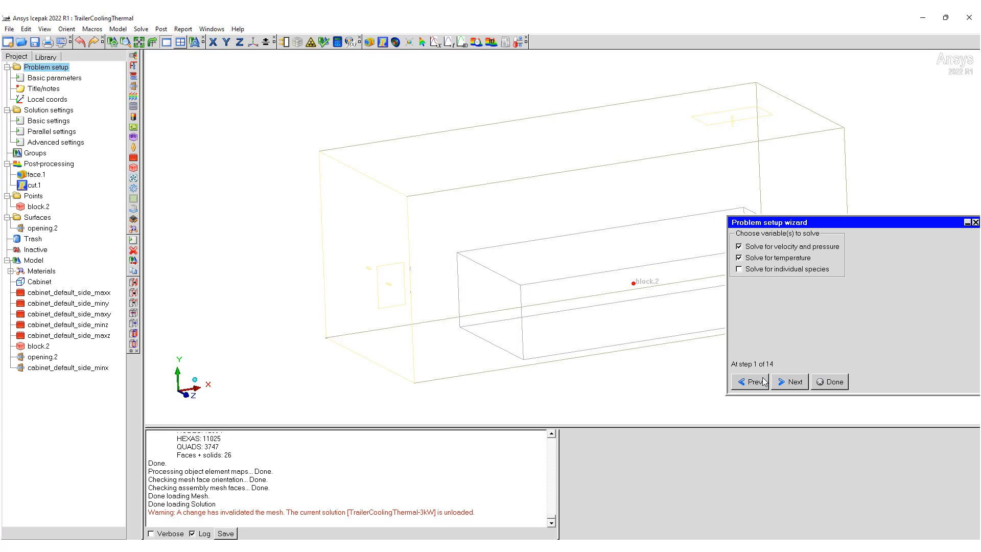
Step: Set the variable behavior to time-dependent (transient) in the problem setup wizard
left_click(796, 381)
left_click(796, 382)
left_click(797, 381)
left_click(797, 381)
left_click(797, 381)
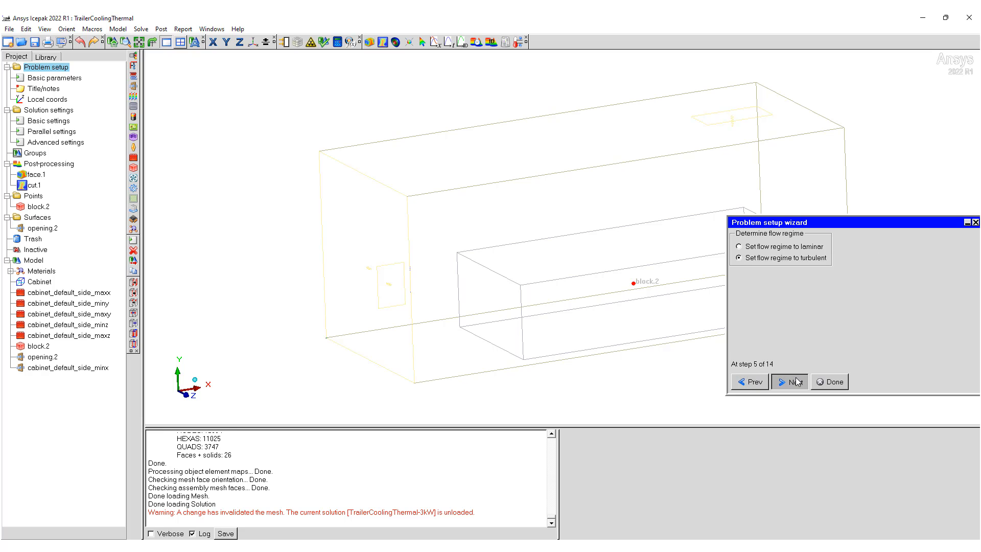
left_click(797, 381)
left_click(796, 381)
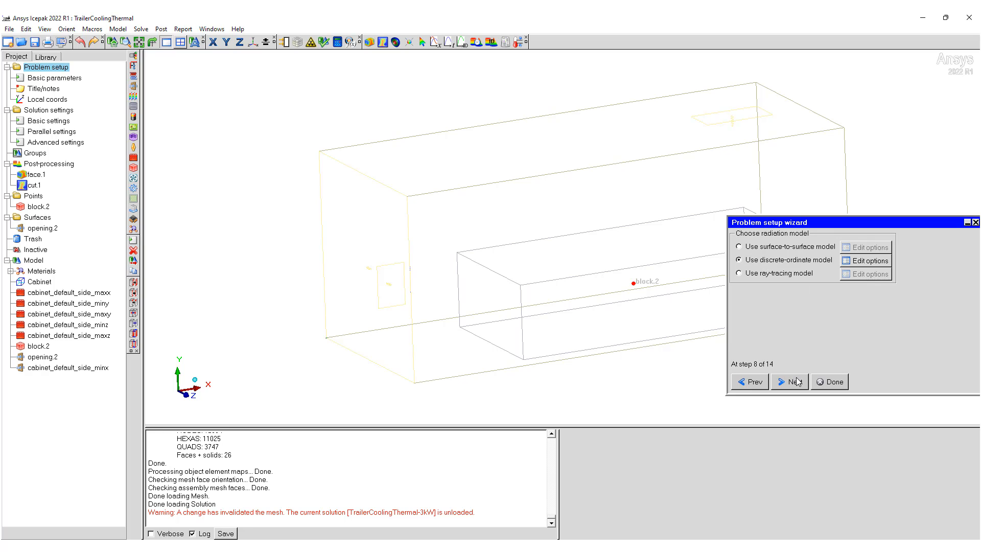
left_click(797, 381)
left_click(797, 381)
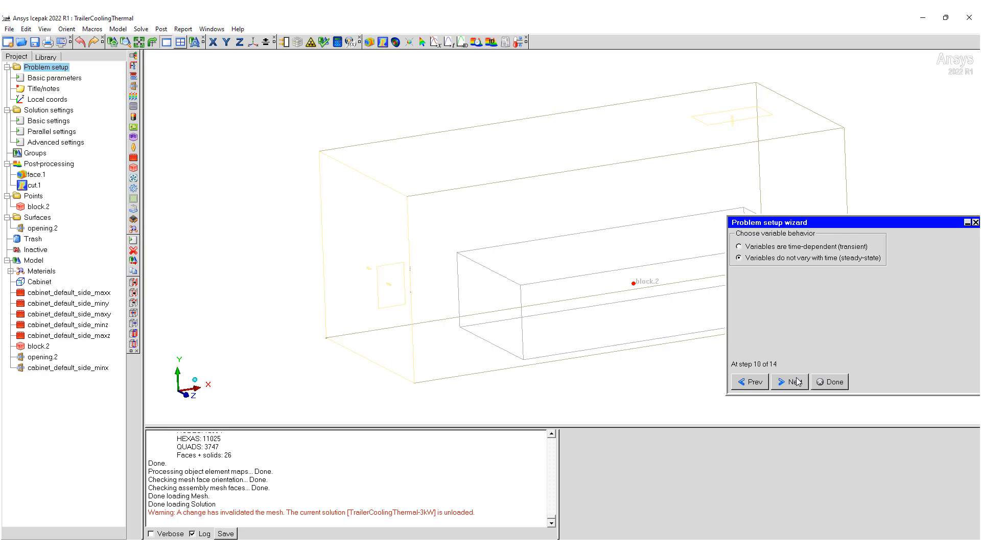
left_click(789, 246)
left_click(804, 382)
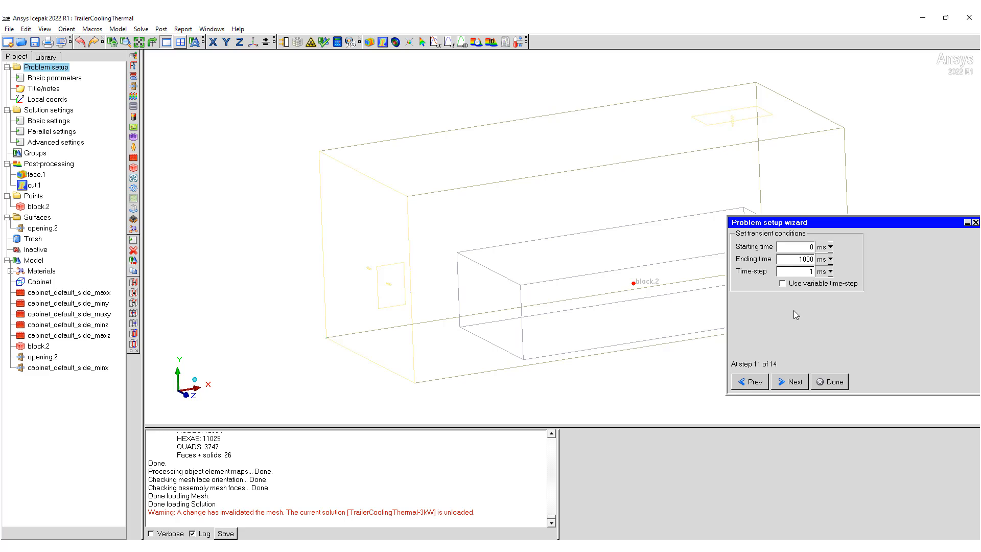
Step: Switch the transient starting time, ending time and time-step units to seconds and enter the ending time and time-step
left_click(830, 247)
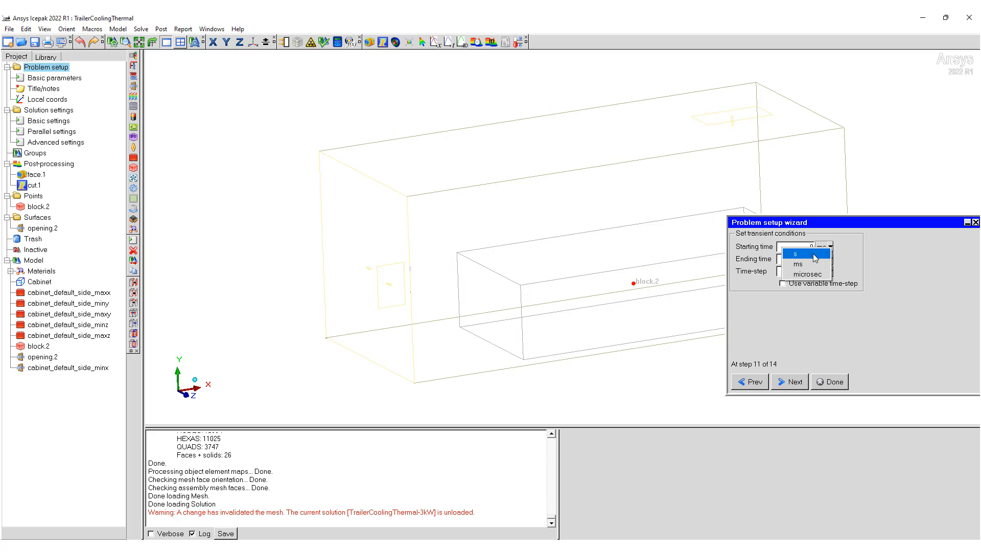
left_click(827, 260)
left_click(828, 260)
left_click(827, 273)
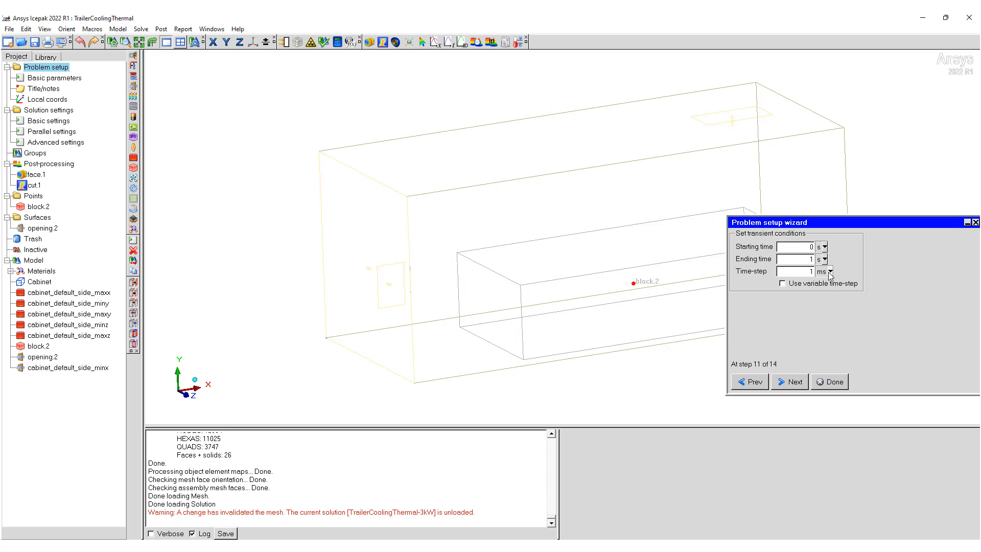
left_click(830, 272)
left_click(816, 280)
double_click(811, 259)
left_click_drag(794, 271, 848, 275)
key("Tab")
key("Tab")
left_click(808, 272)
key("BackSpace")
Step: Check the time-step function options, keep Linear, and finish the remaining pages of the problem setup wizard
left_click(787, 384)
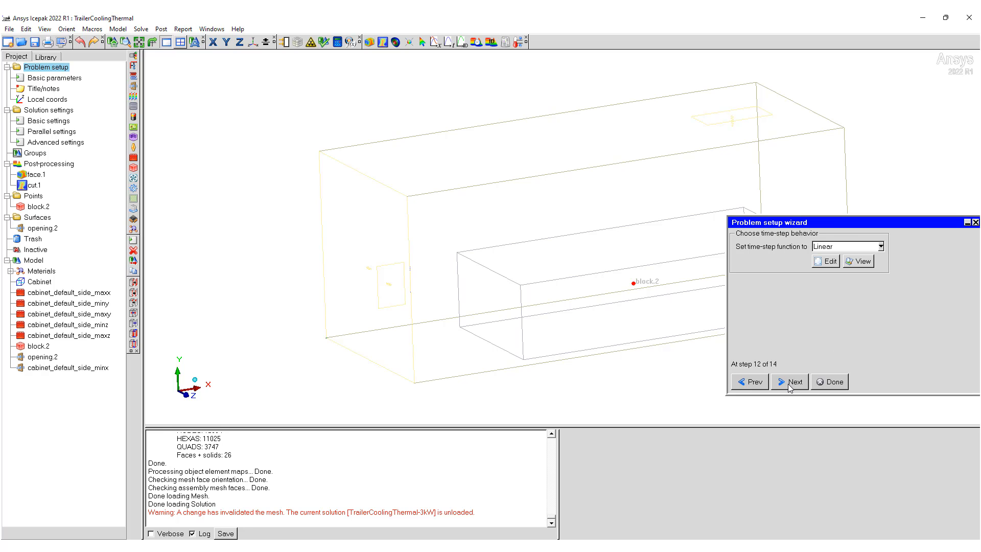
left_click(881, 246)
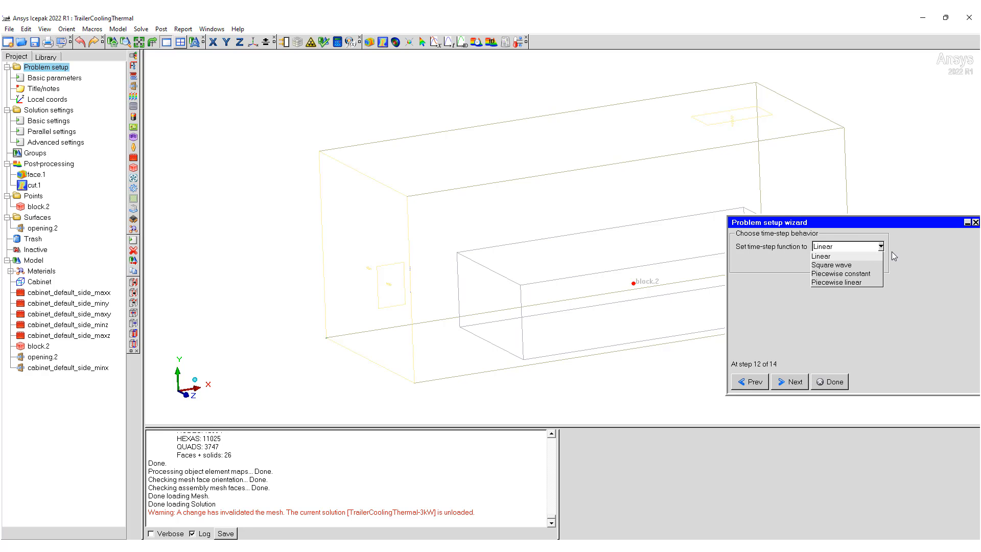
left_click(902, 264)
left_click(846, 251)
left_click(848, 254)
left_click(807, 382)
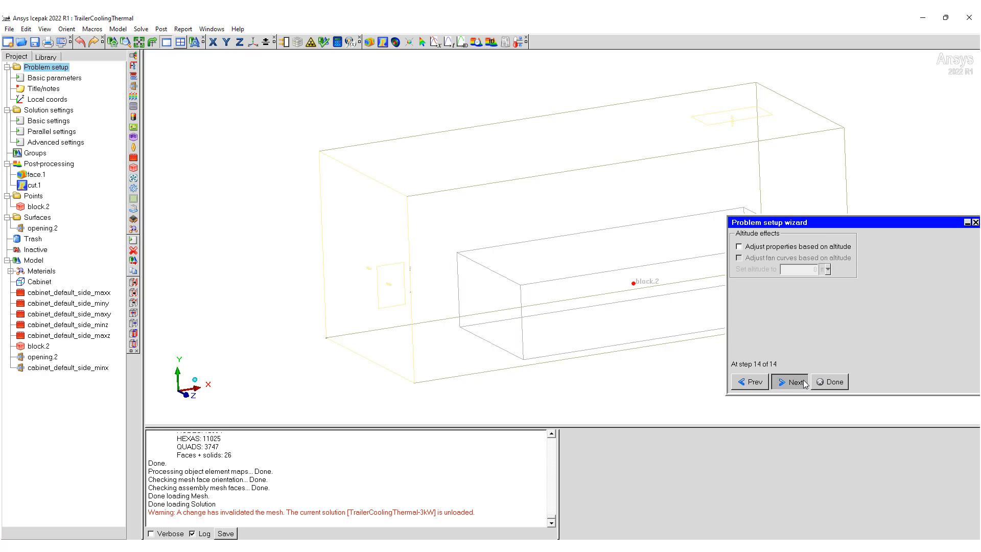
left_click(830, 382)
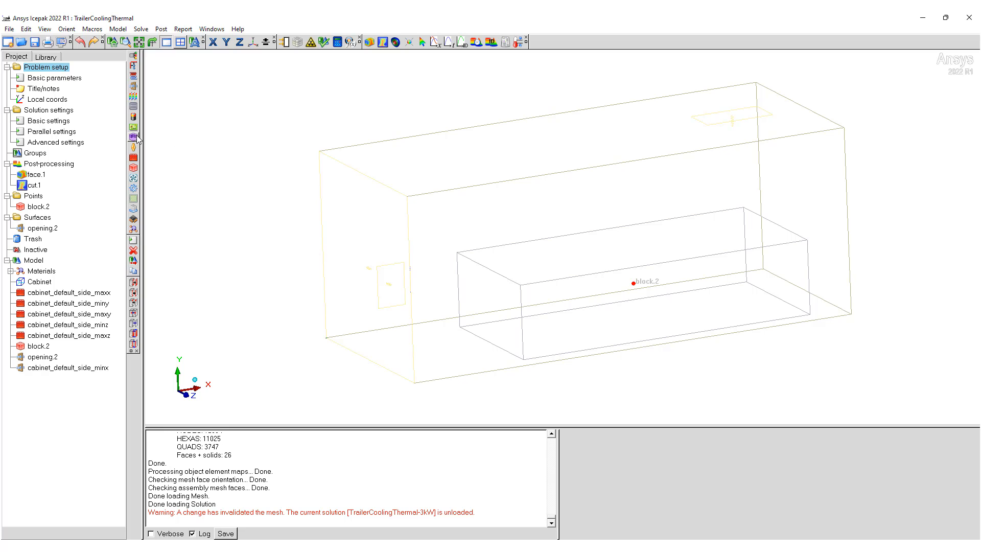
Step: Set the varying time-step function to Automatic in the transient setup of the basic parameters
double_click(66, 79)
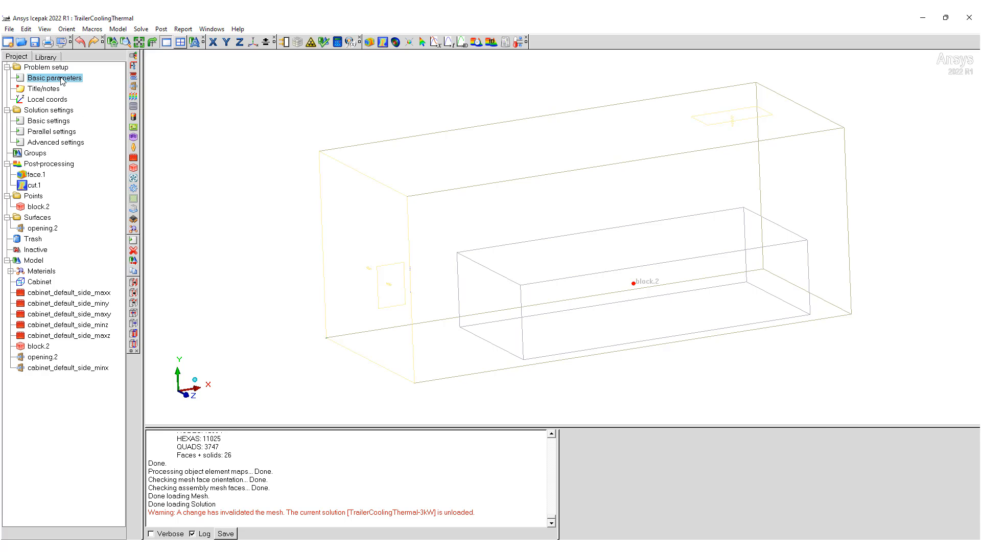
left_click(886, 290)
left_click_drag(885, 282, 752, 244)
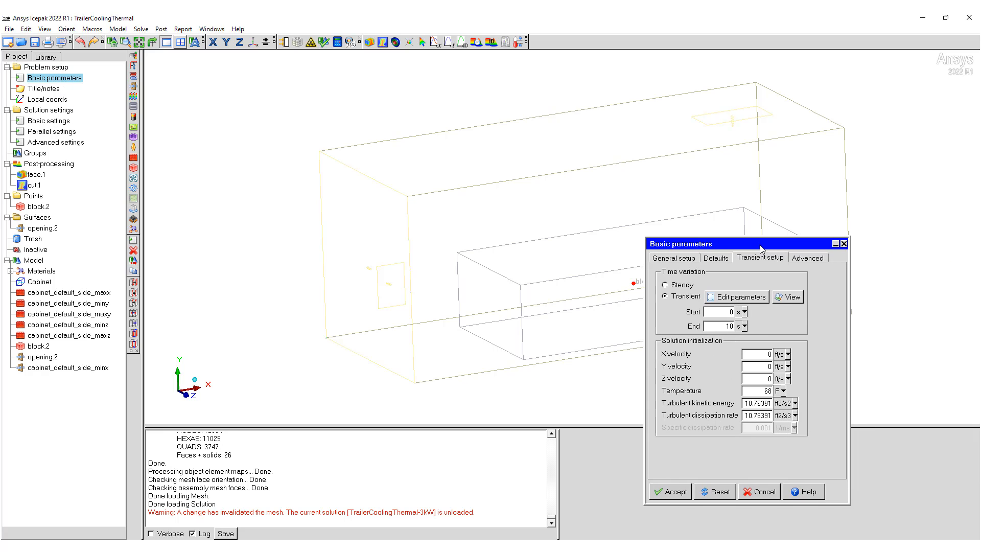
left_click(740, 296)
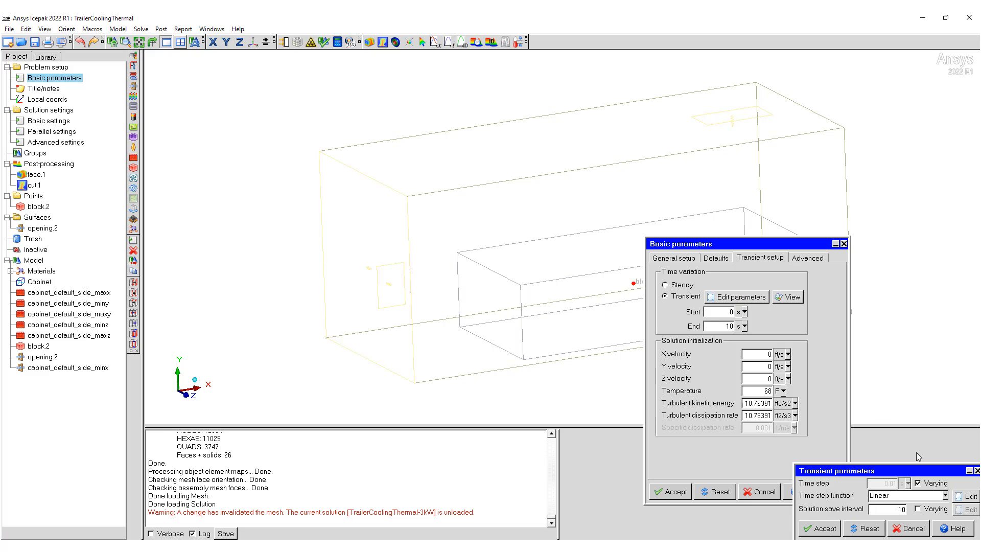
left_click_drag(920, 472, 585, 307)
left_click(608, 329)
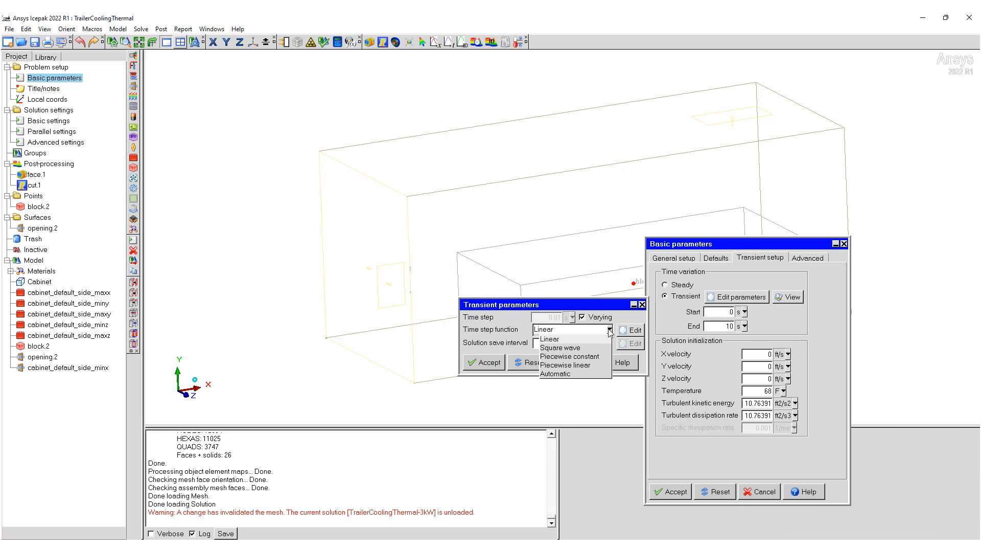
left_click(582, 373)
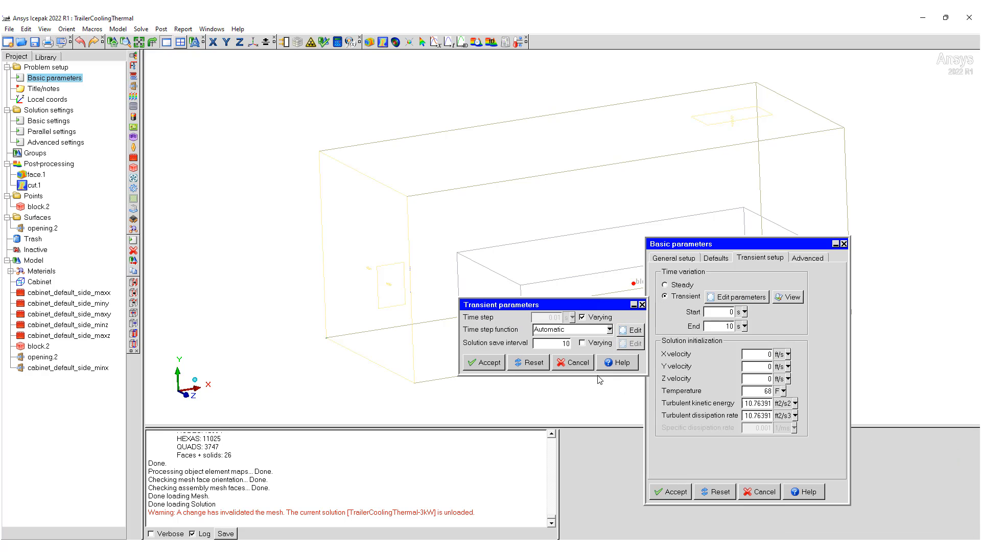
Step: Open the automatic time-step parameters and set the initial time step size to 0.01 s
left_click(629, 331)
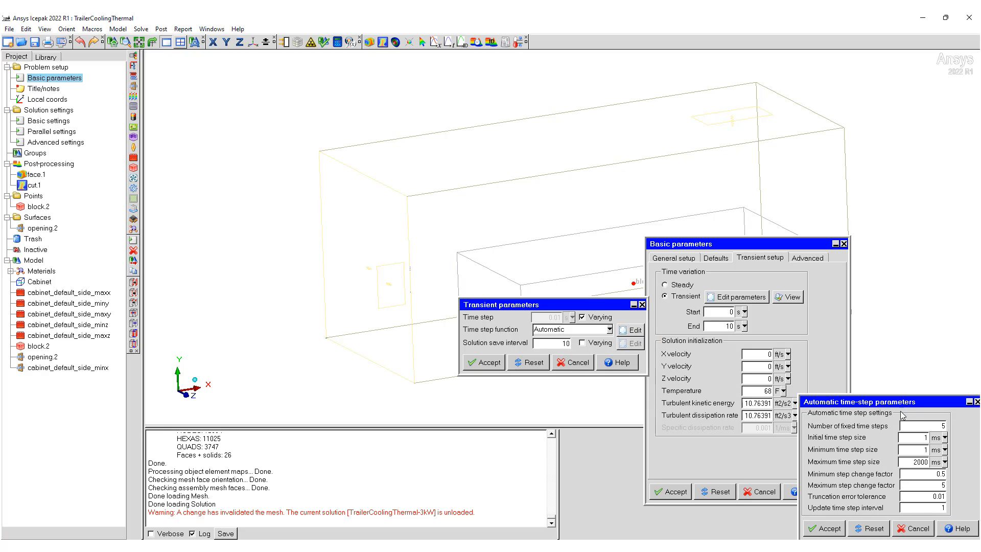
left_click_drag(906, 405, 770, 364)
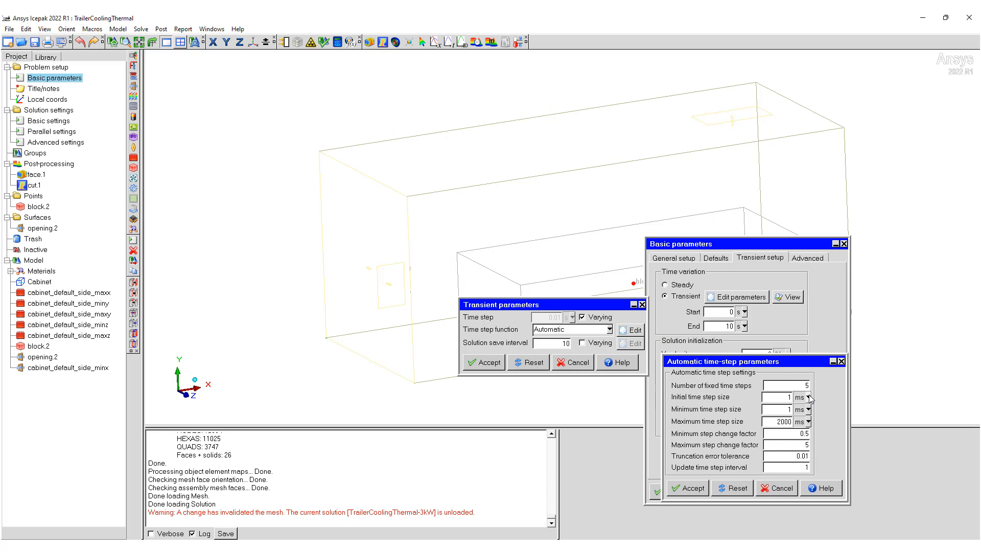
left_click(807, 397)
left_click(791, 405)
left_click_drag(779, 398, 786, 398)
Step: Switch the minimum time step size to seconds and set it to 0.01 s
left_click(809, 409)
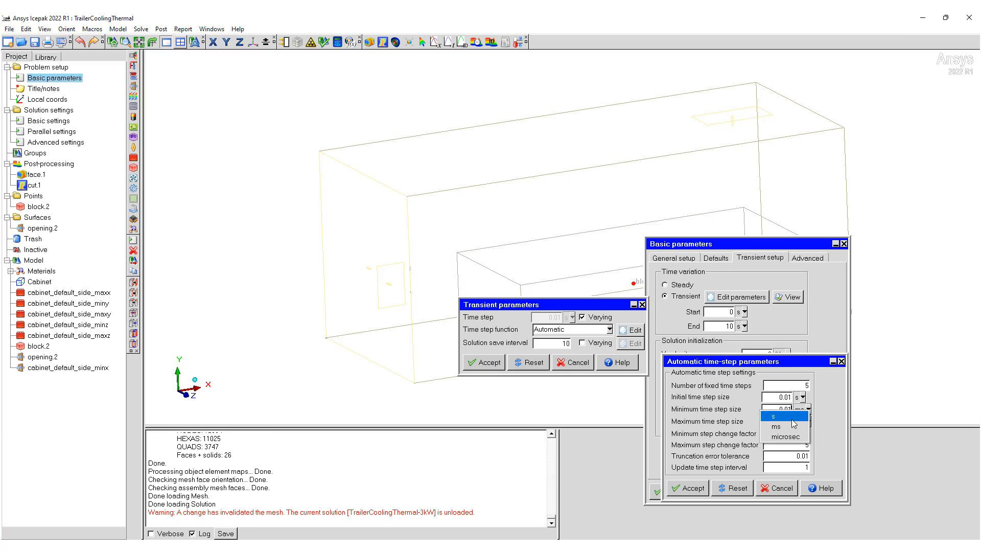
left_click(796, 417)
left_click(808, 422)
left_click(775, 409)
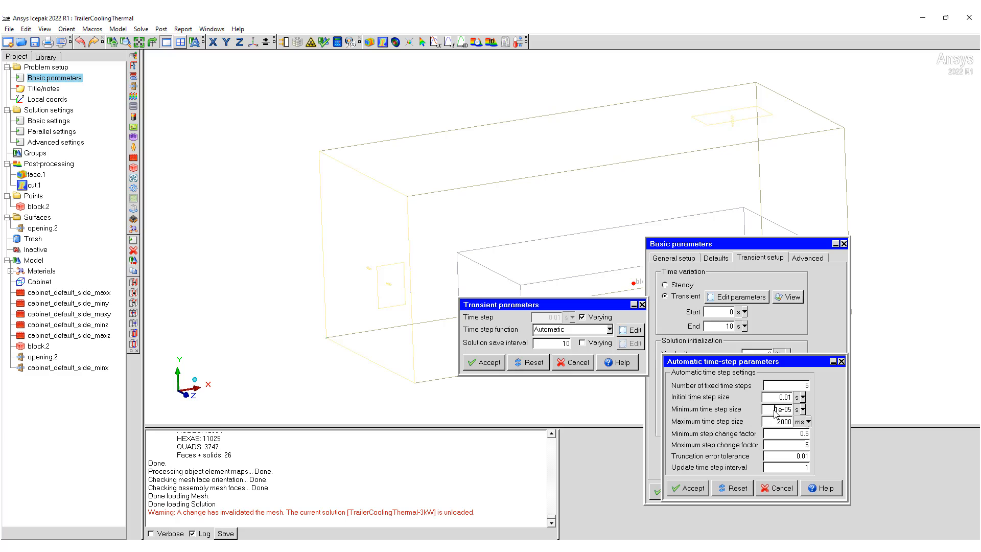
left_click_drag(775, 409, 798, 410)
type("0.01")
Step: Set the maximum time step size to 1 s and accept the time-step, transient and basic parameters
left_click(808, 422)
left_click(796, 430)
left_click(770, 422)
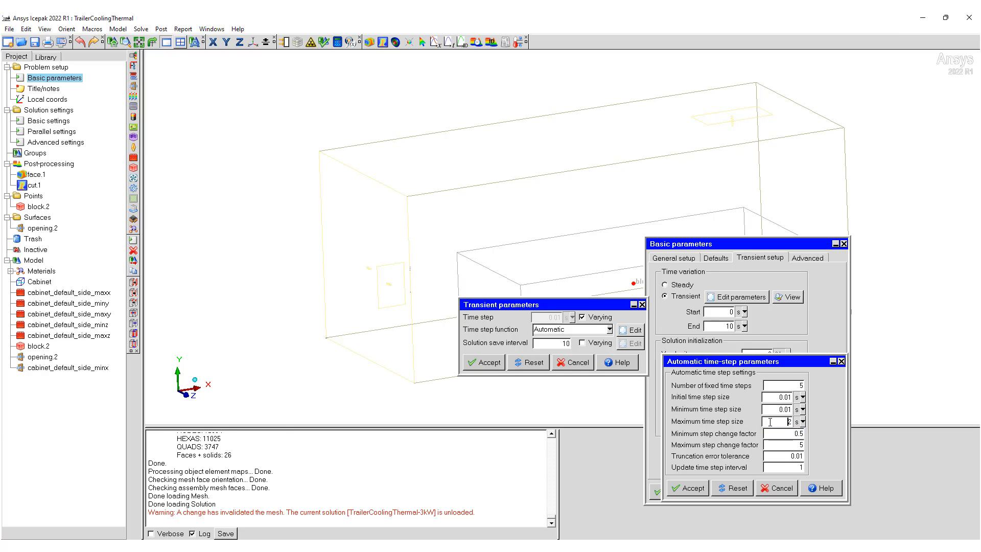
left_click_drag(769, 422, 815, 424)
type("1")
left_click(697, 490)
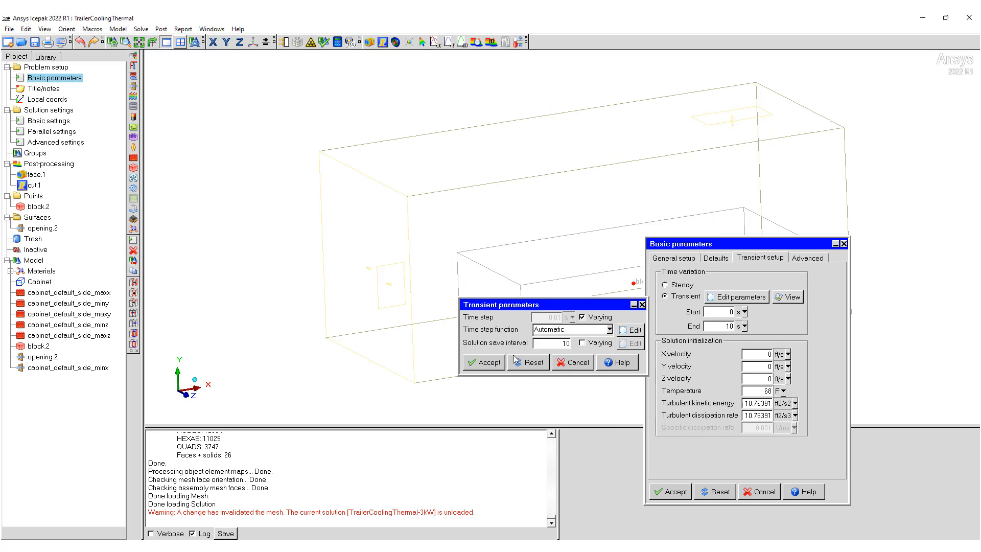
left_click(486, 364)
left_click(675, 495)
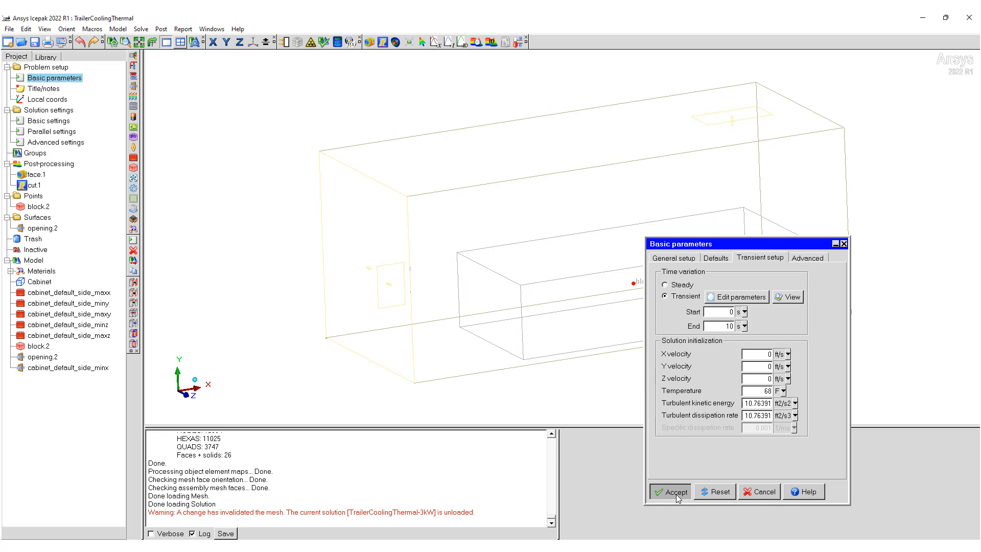
Step: Open the solve settings and extend the solution ID to "TrailerCoolingThermal-3kW - Transient Door Open"
left_click(337, 45)
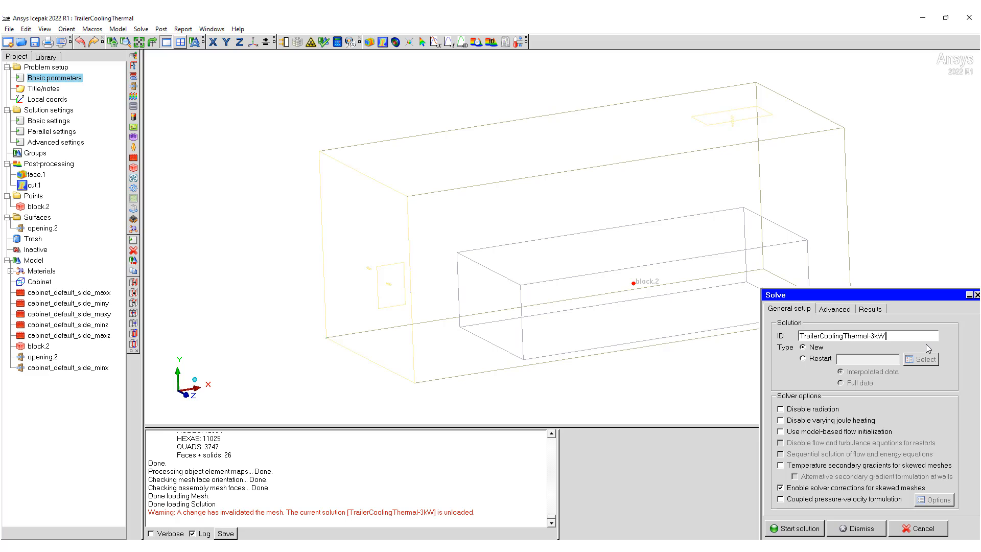
type("- Transient Door Open")
Step: Restart the solution from TrailerCoolingThermal-3kW.dat with interpolated data and start the solver
left_click(803, 358)
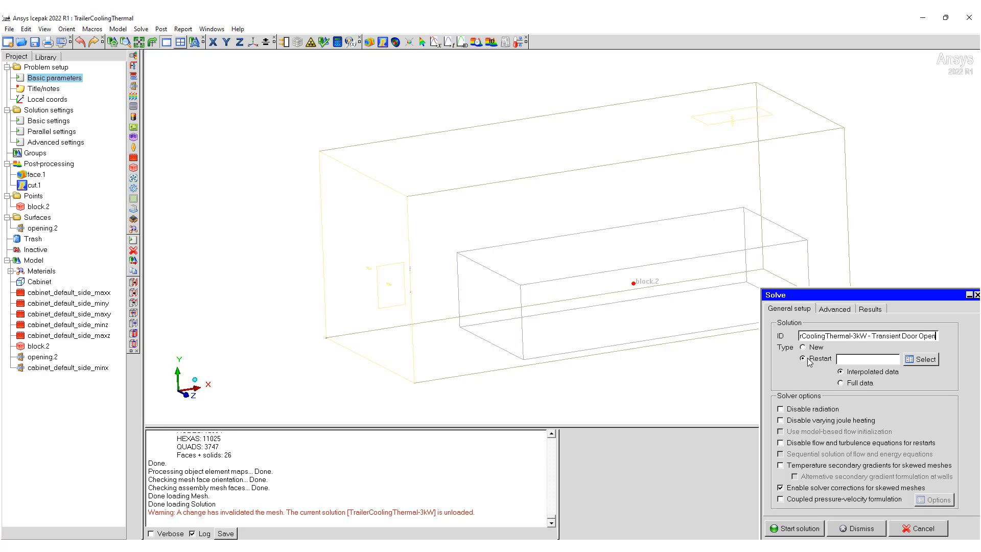
left_click(916, 363)
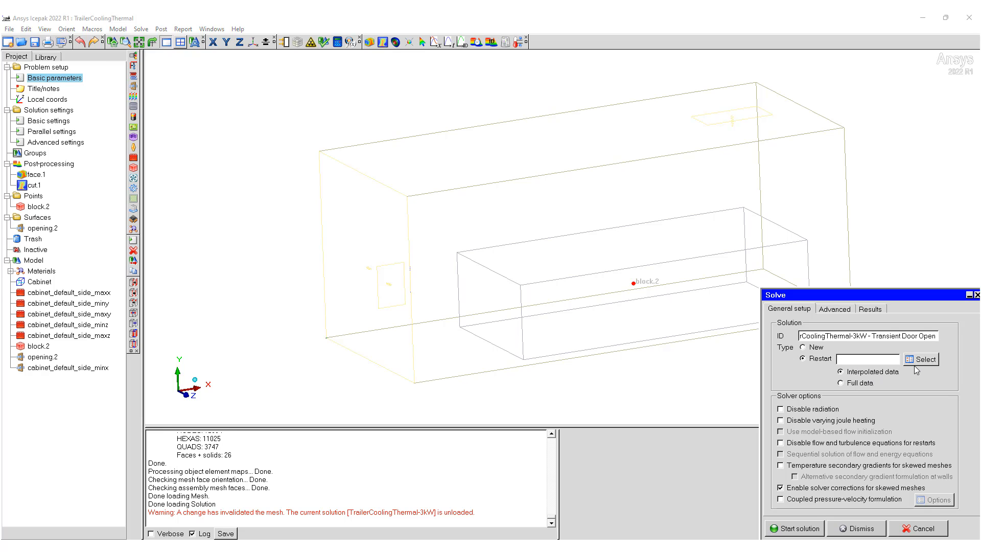
left_click(133, 87)
double_click(134, 87)
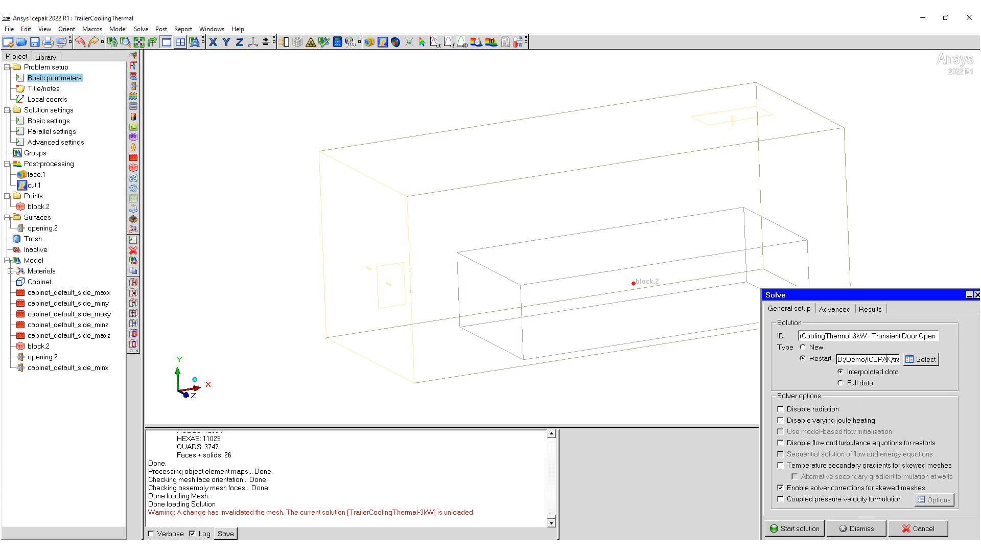
left_click(915, 360)
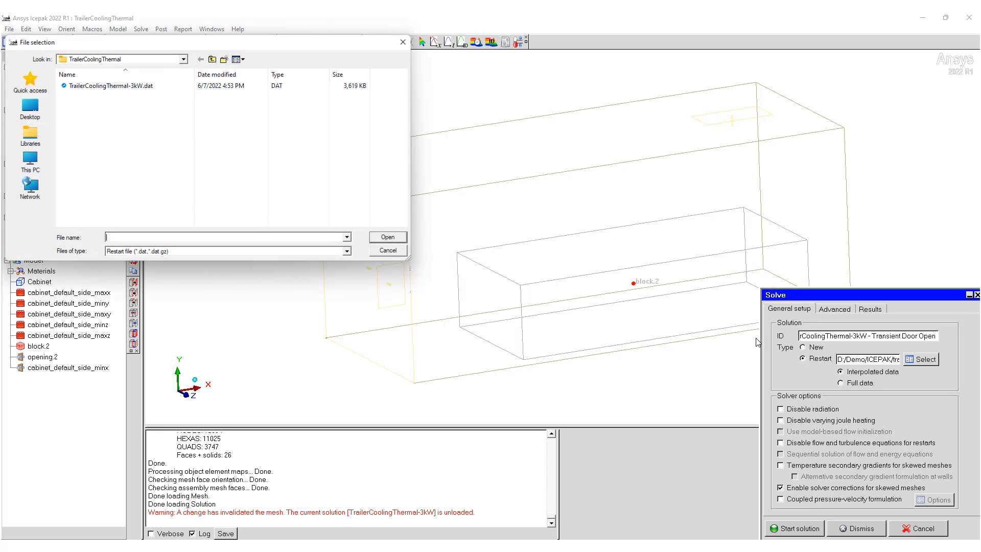
double_click(134, 86)
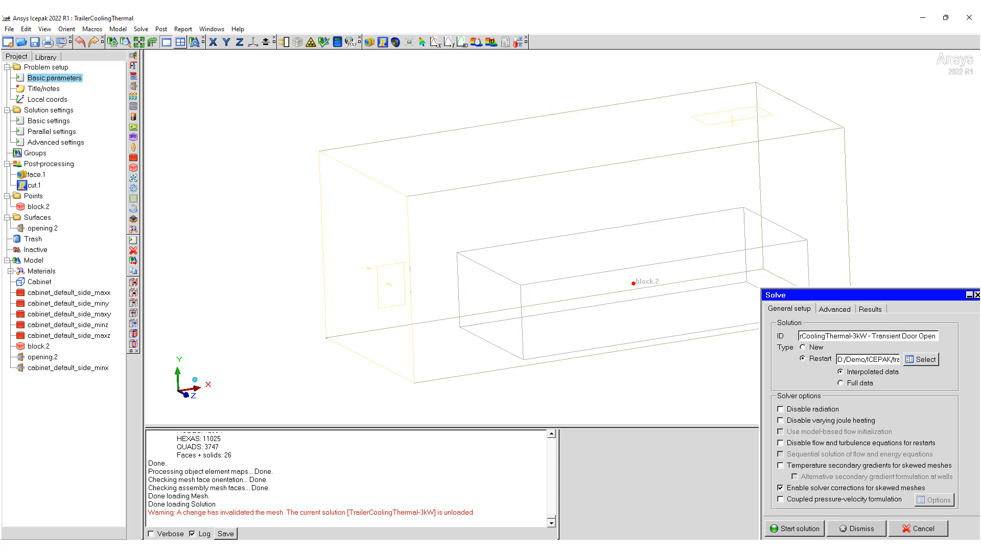
left_click(799, 529)
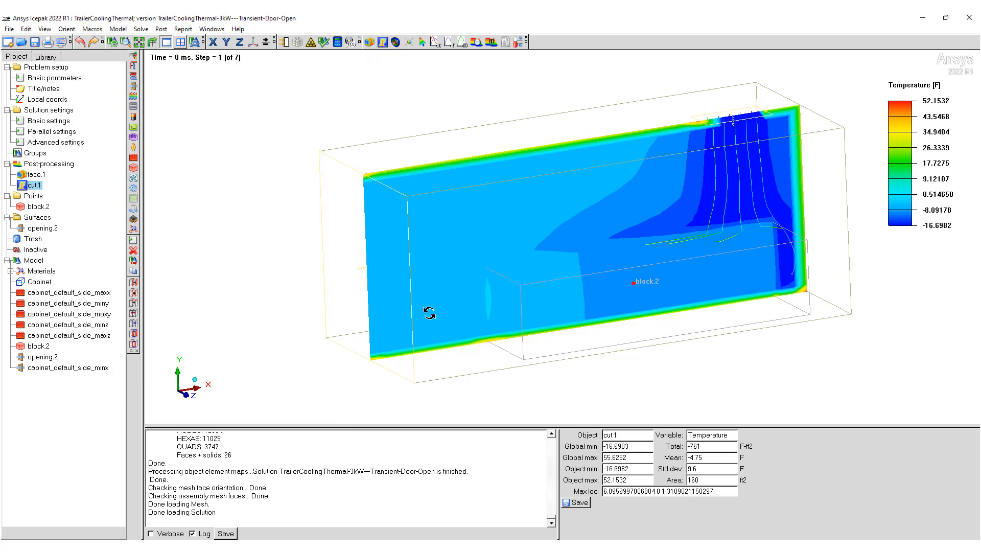
Step: Advance the post-processing time to step 2 and examine the temperature cut through the trailer
left_click_drag(429, 311, 512, 252)
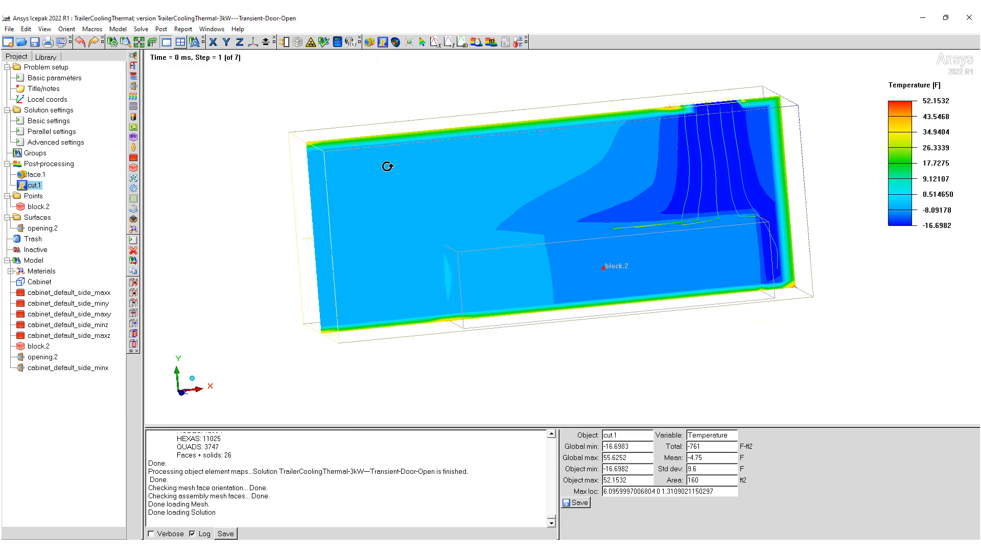
left_click(475, 42)
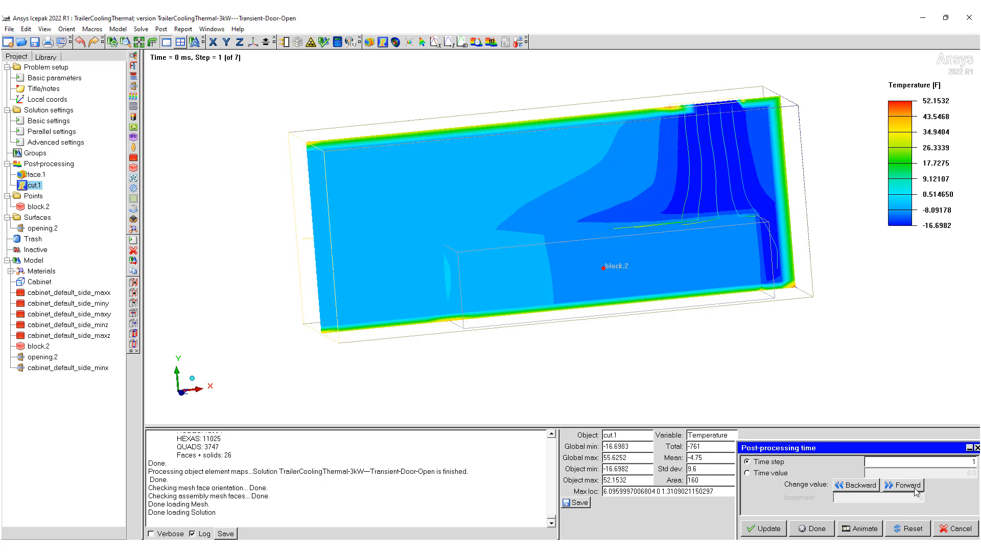
left_click(907, 485)
left_click_drag(510, 231, 806, 358)
Step: Set the trail width of the face.1 particle traces to 3 and apply it
double_click(33, 175)
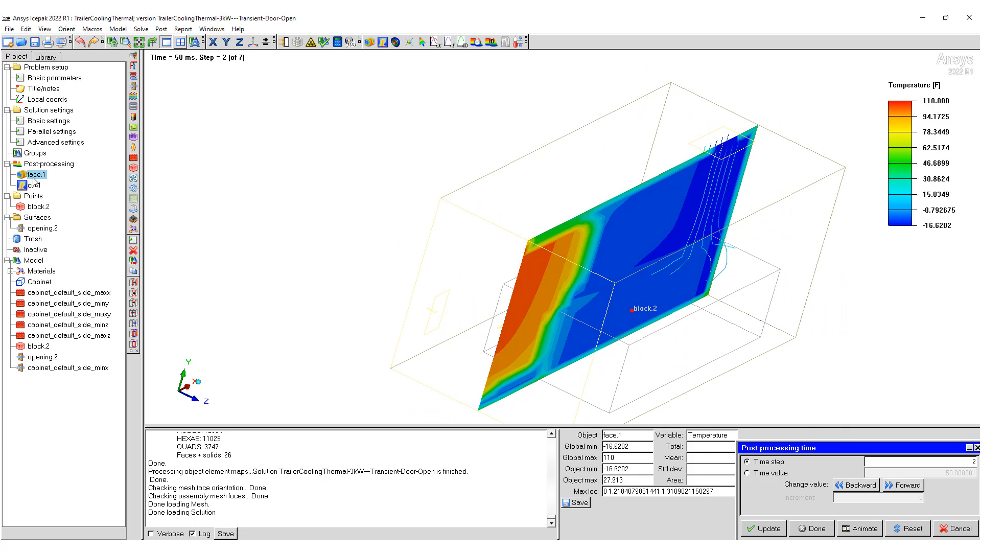
left_click(911, 490)
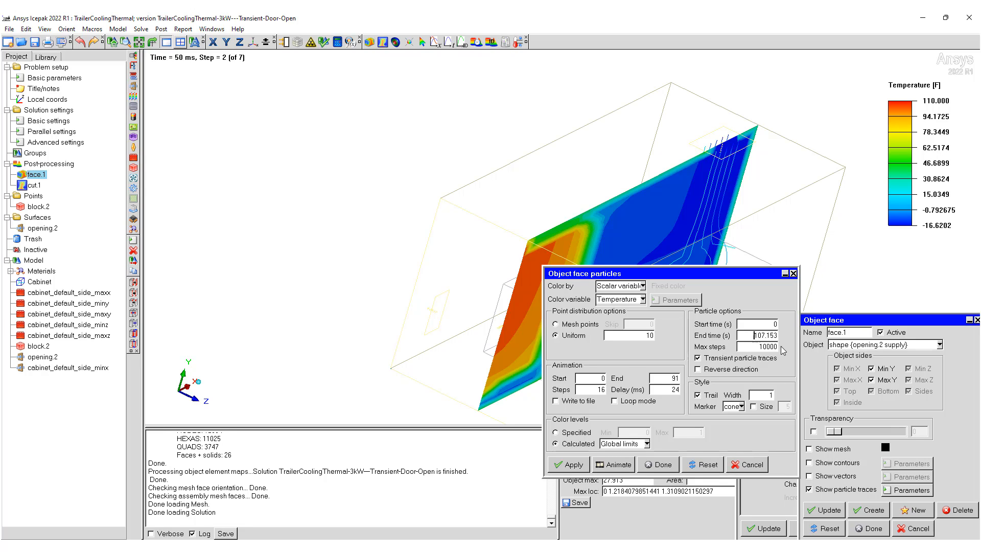
double_click(762, 396)
type("3")
left_click(571, 465)
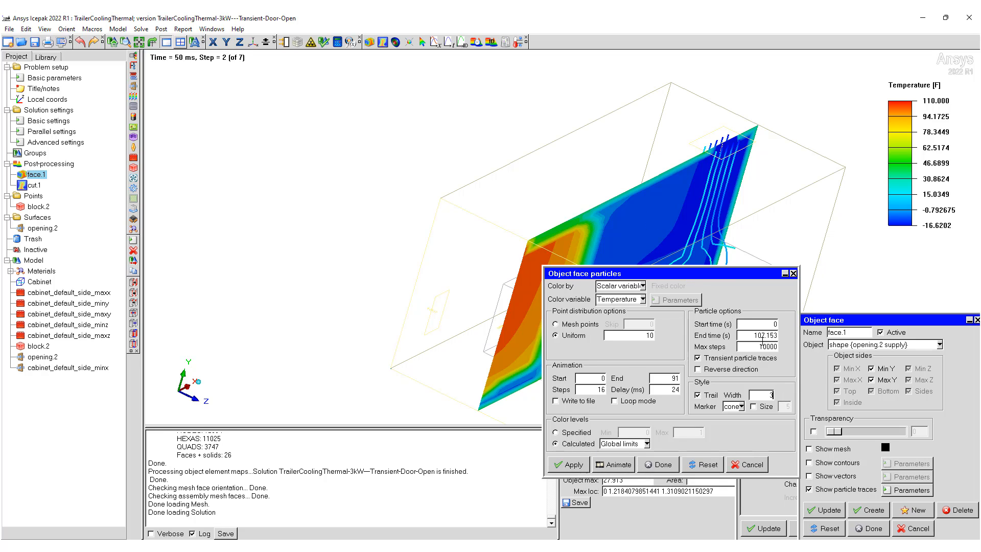
Step: Set the face.1 particle end time to 1007.153 s and the maximum steps to 100000, and finish editing the face
type("0")
left_click(578, 463)
left_click(774, 346)
type("0")
left_click(579, 465)
left_click_drag(688, 271, 831, 279)
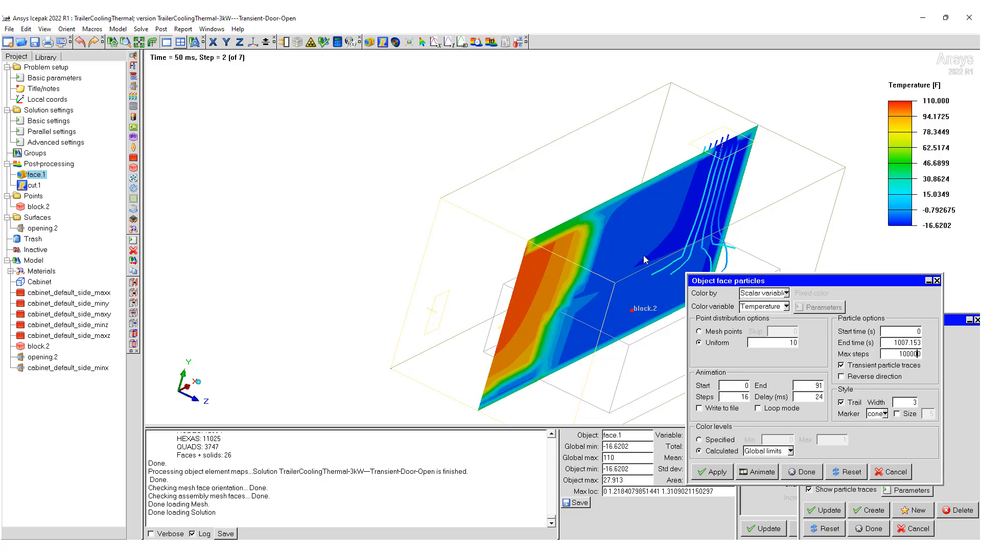
left_click_drag(642, 255, 545, 99)
left_click(804, 471)
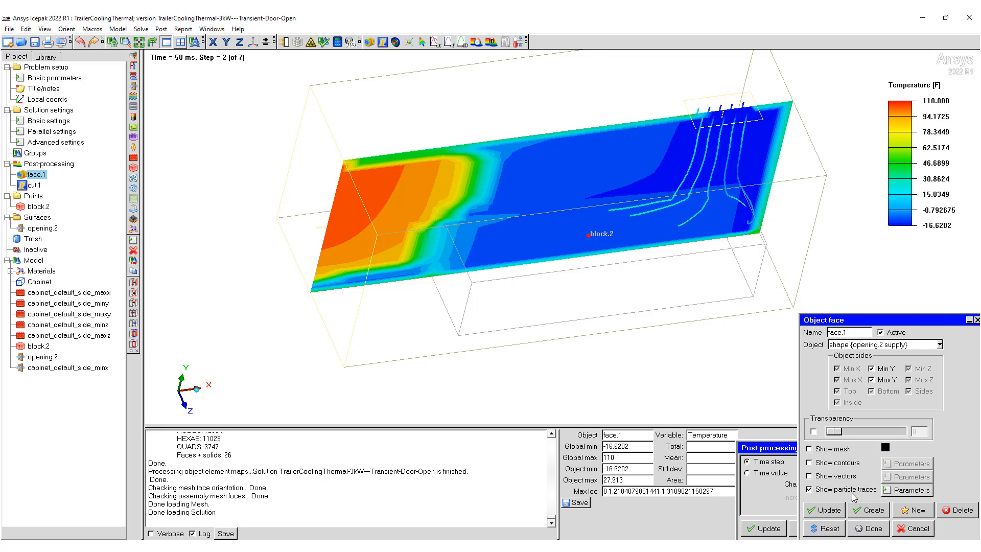
left_click(870, 529)
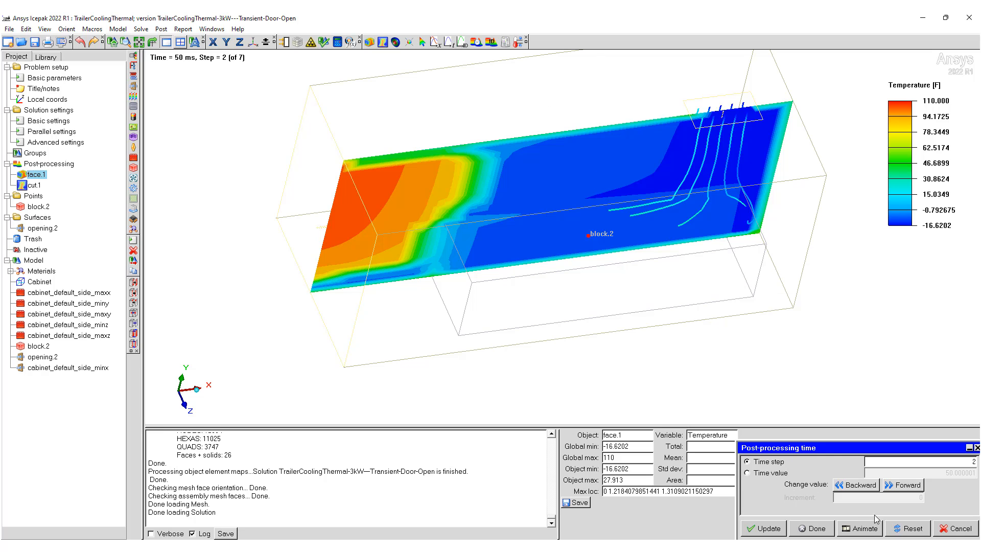
Step: Advance the post-processing time through to step 7 and examine how the temperature cut develops
left_click(897, 489)
left_click_drag(672, 286, 675, 194)
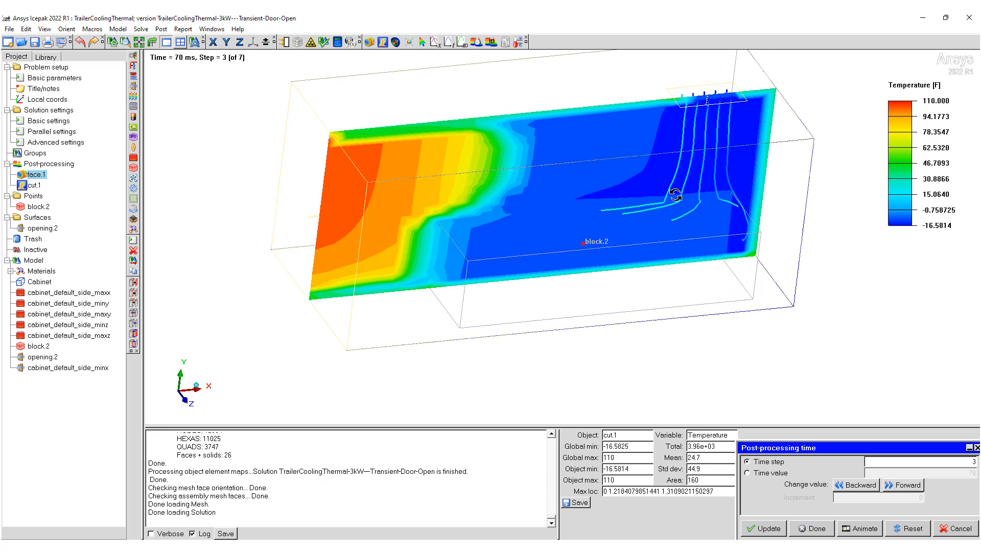
left_click_drag(885, 446, 851, 408)
left_click(873, 448)
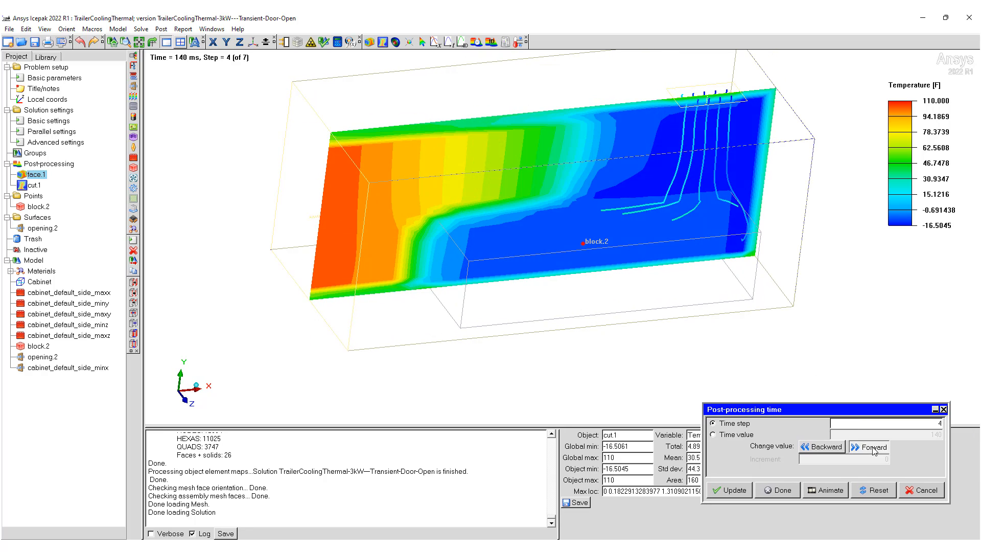
left_click(873, 447)
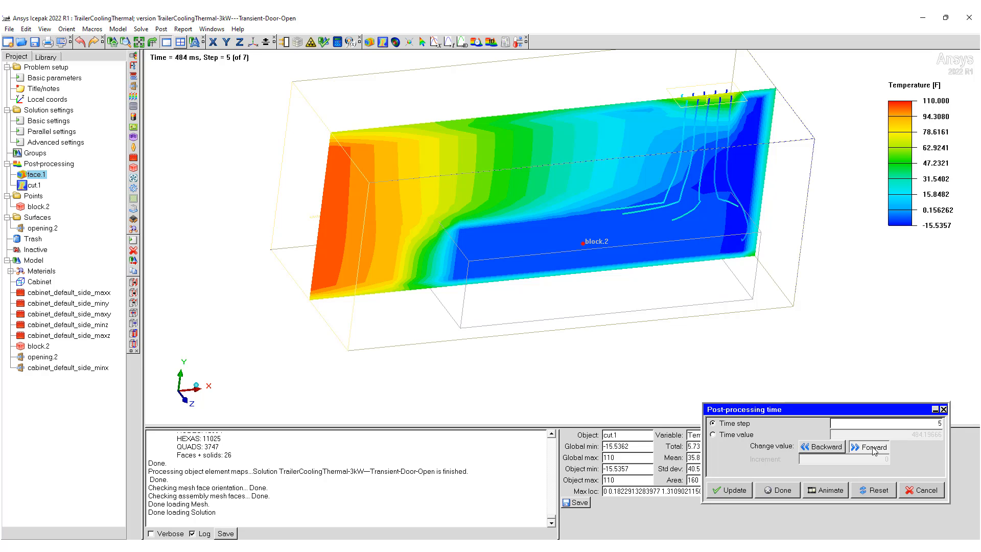
left_click(873, 448)
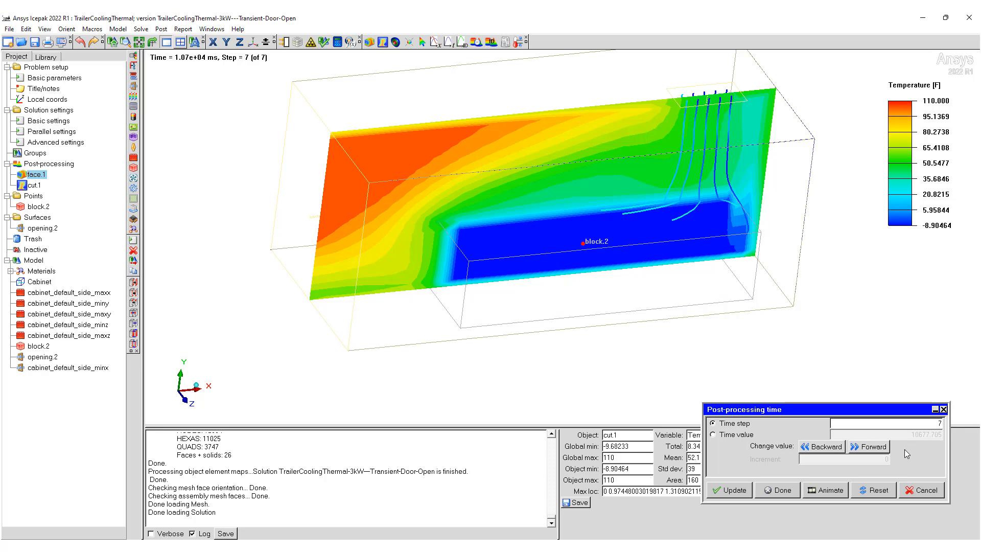
Step: Run the post-processing time forward through all seven steps twice, ending on step 7, and examine how the temperature cut develops
left_click(869, 447)
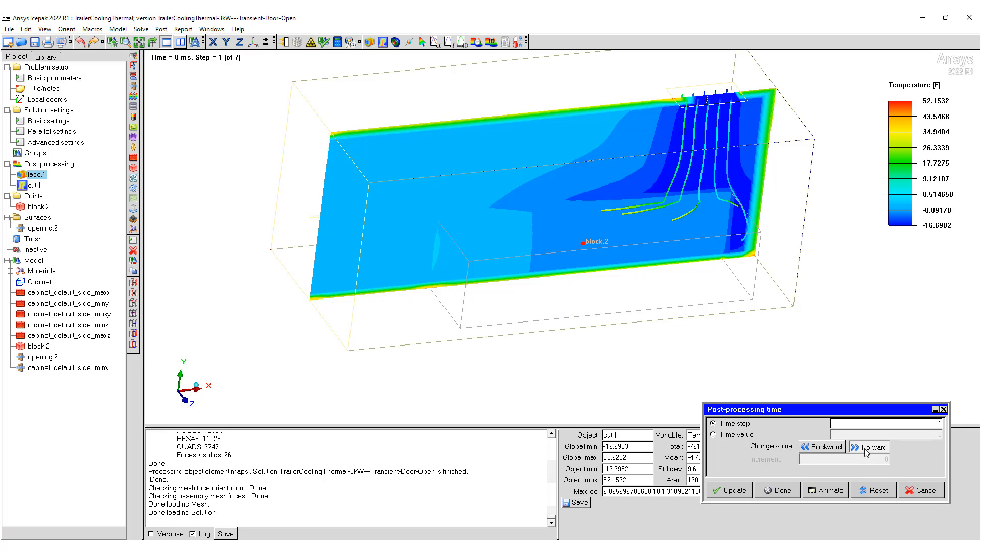
left_click(867, 448)
left_click(869, 448)
left_click(870, 448)
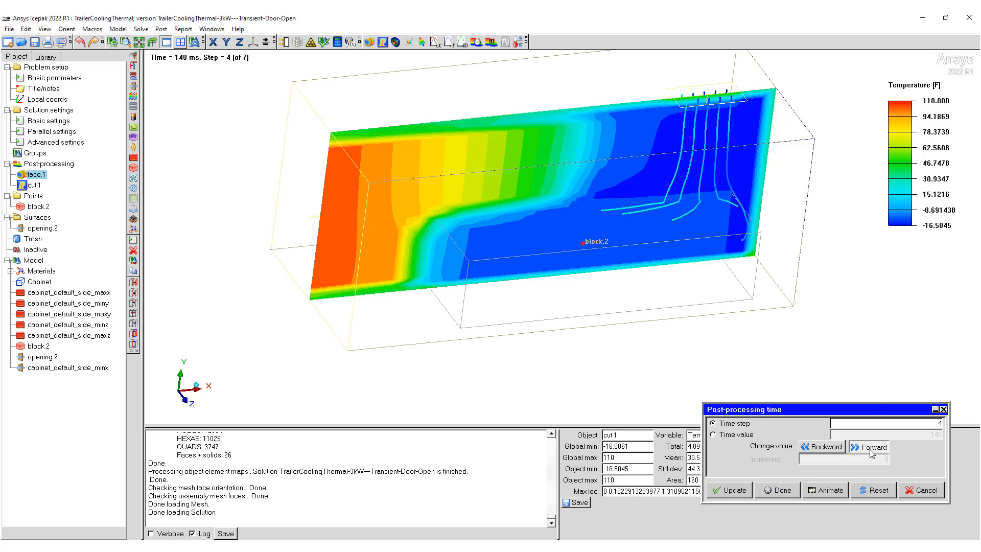
left_click(870, 449)
left_click(870, 449)
left_click(871, 448)
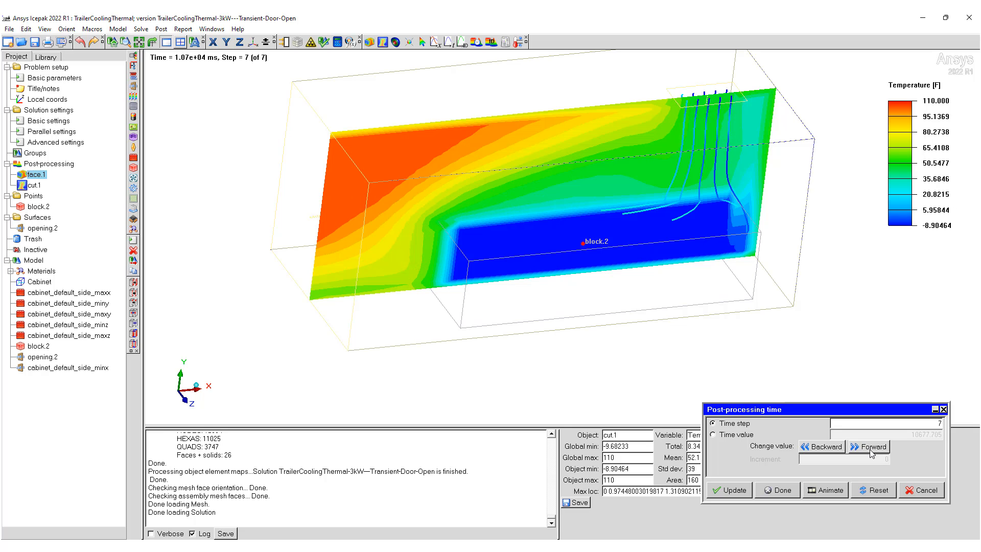
left_click(871, 448)
left_click(871, 448)
left_click(871, 448)
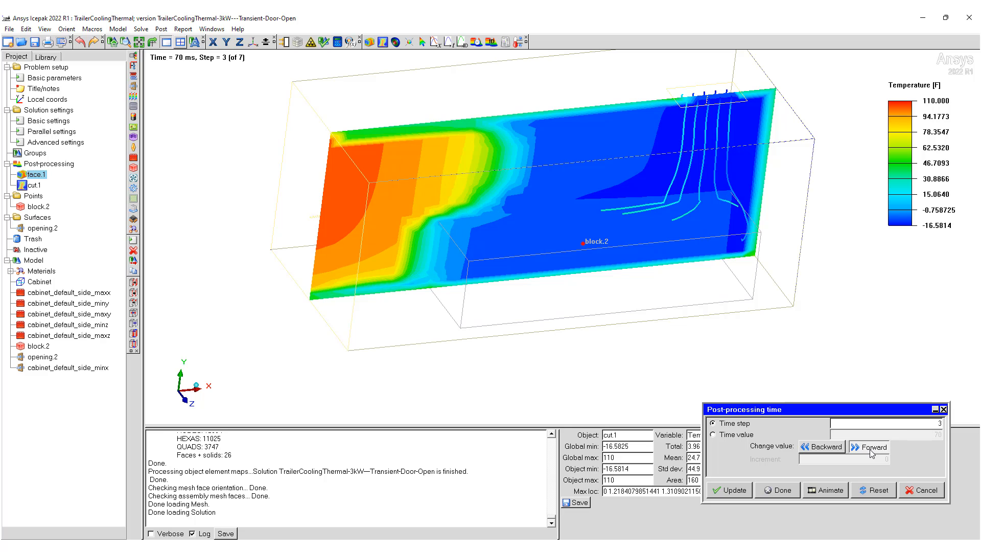
left_click(871, 448)
left_click(871, 448)
left_click(872, 452)
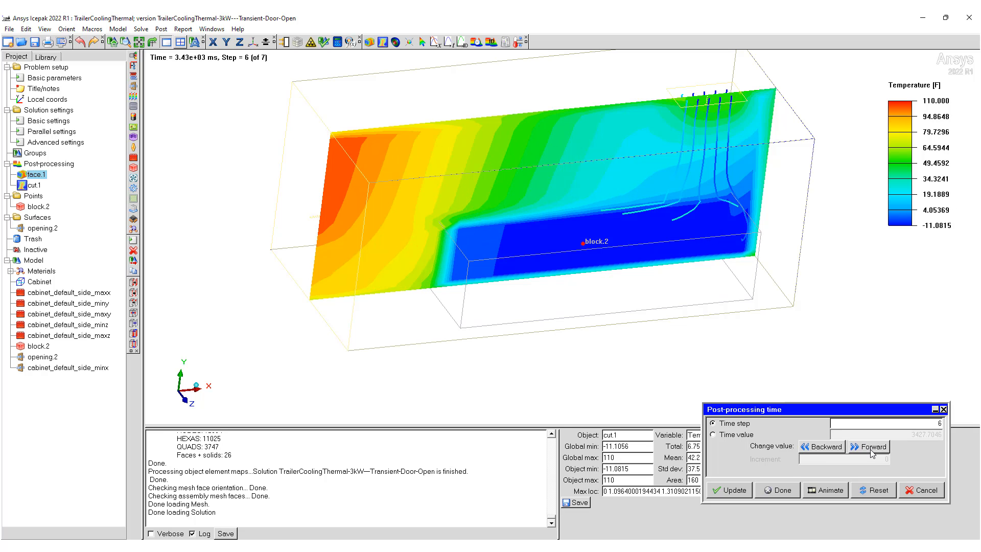
left_click(872, 453)
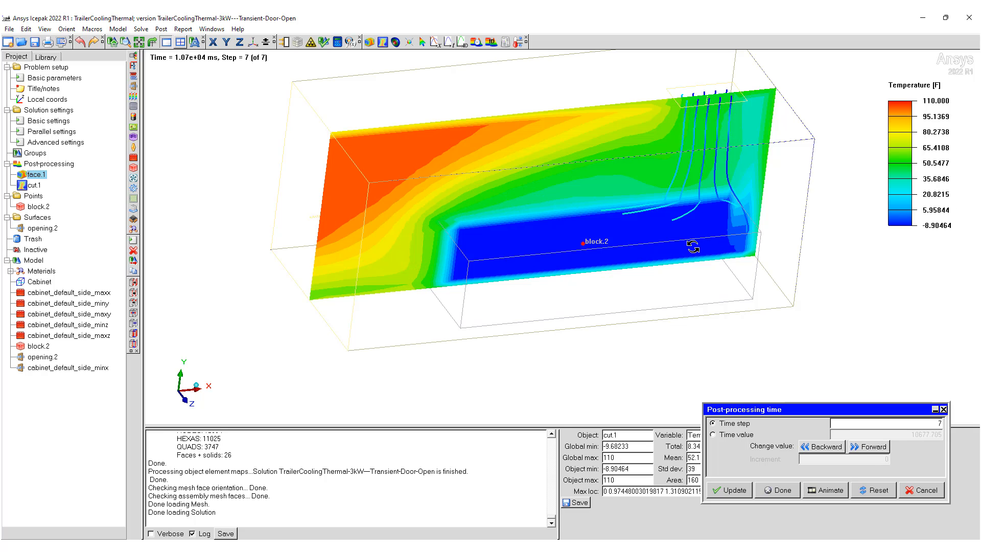
Step: Replay the post-processing time steps on the reoriented trailer, return to step 7, and finish the post-processing time review
left_click_drag(693, 242, 764, 234)
left_click(822, 447)
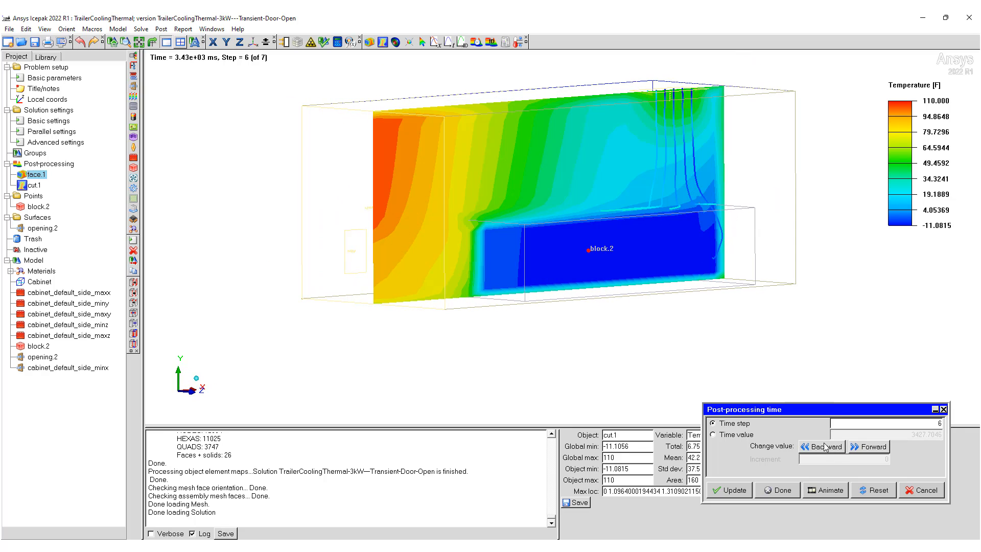
left_click(869, 447)
left_click(870, 450)
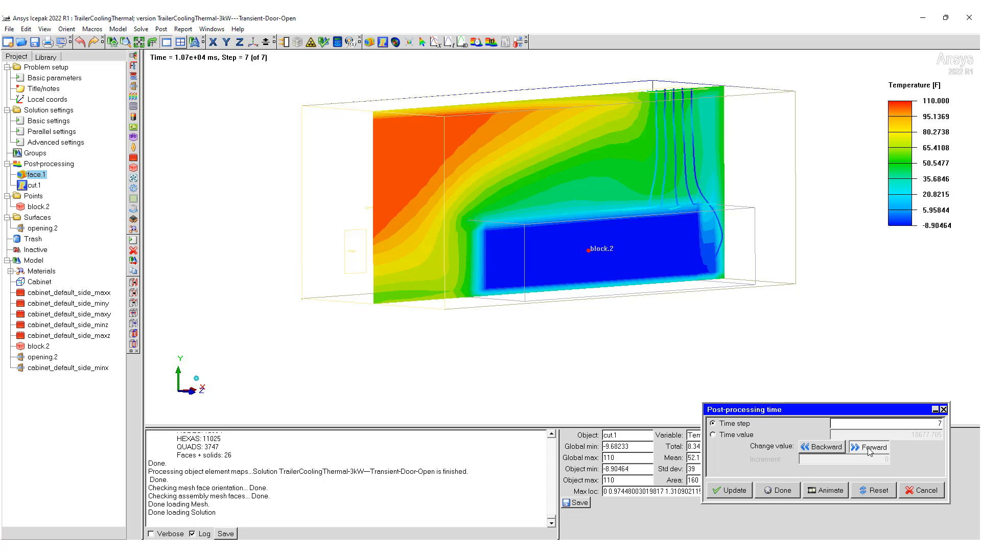
left_click(870, 451)
left_click(871, 451)
left_click(870, 452)
left_click(870, 451)
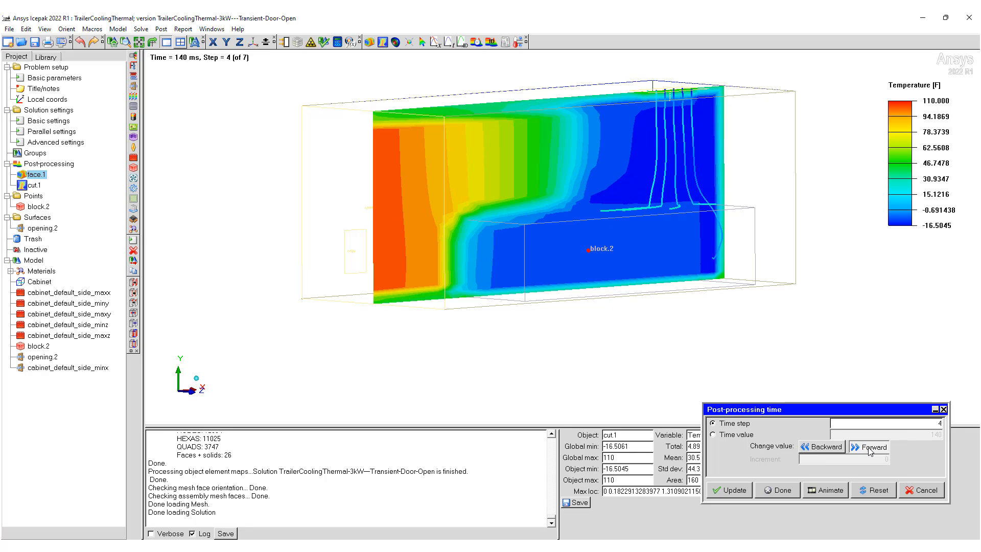
left_click(871, 451)
left_click(870, 451)
left_click(870, 452)
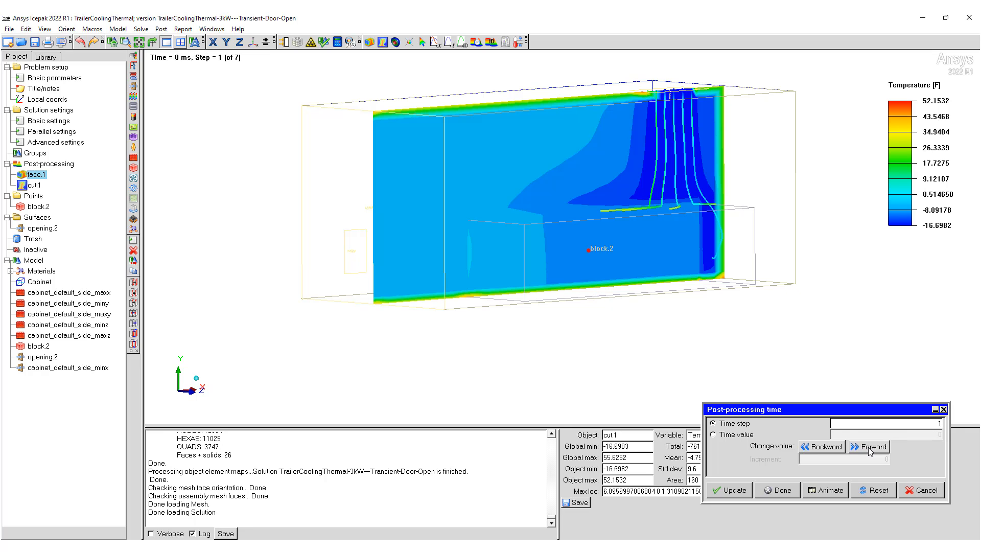
left_click(823, 446)
left_click_drag(526, 240, 631, 284)
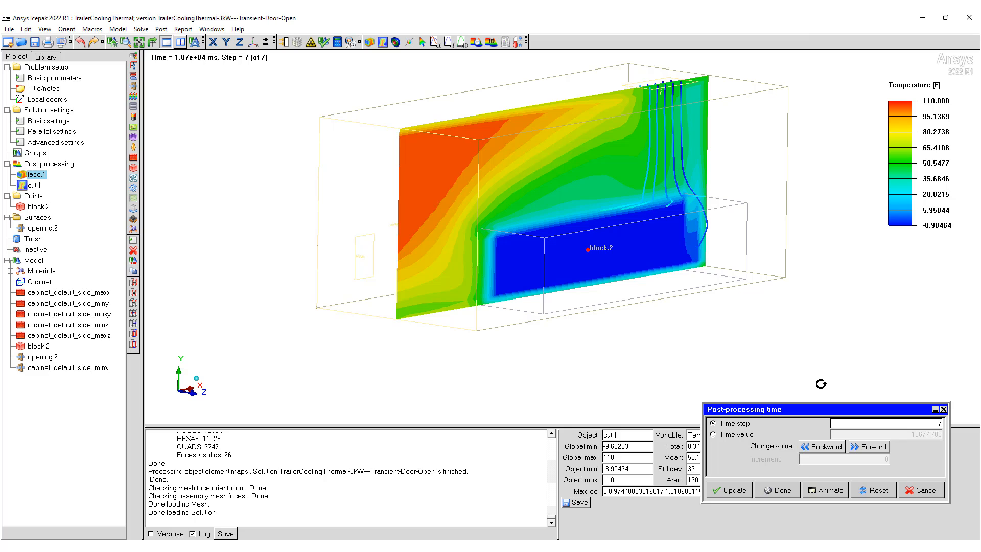
left_click(783, 490)
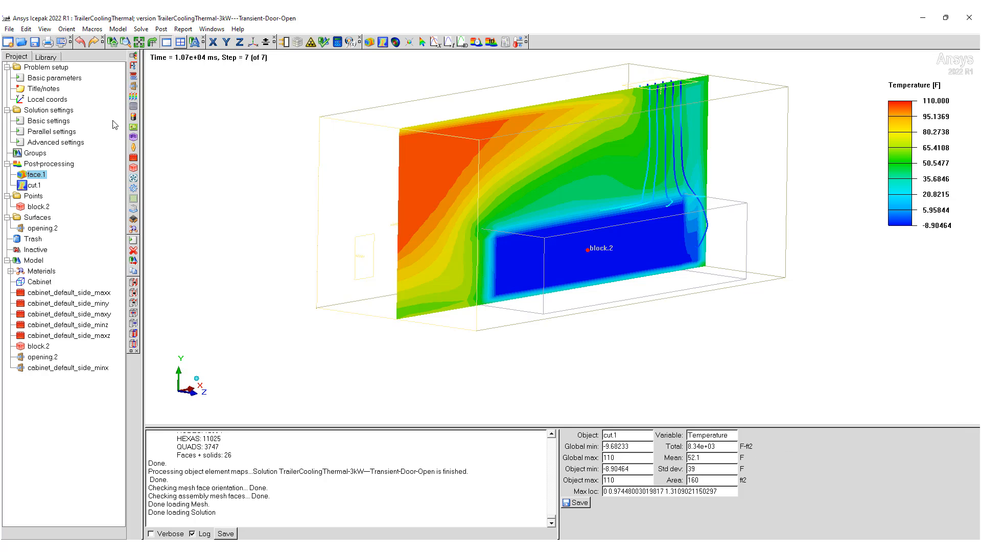
Step: Review the variables to solve and the flow condition in the problem setup wizard, and close it
double_click(29, 71)
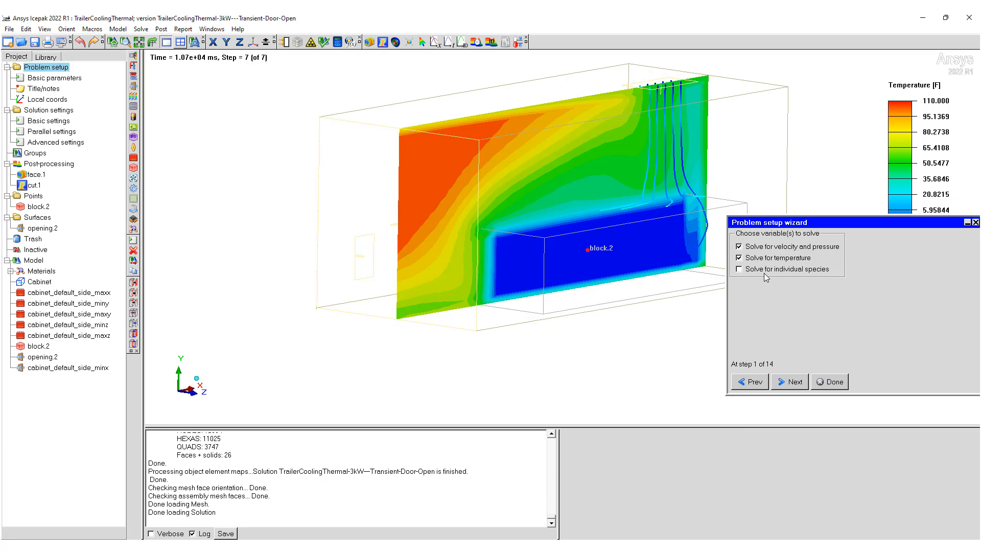
left_click(796, 385)
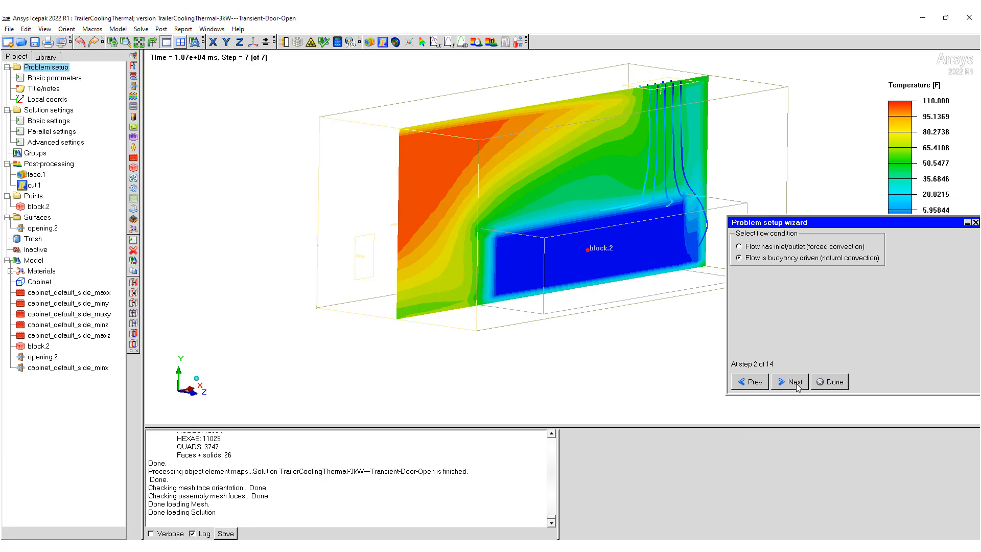
left_click(796, 384)
left_click(831, 382)
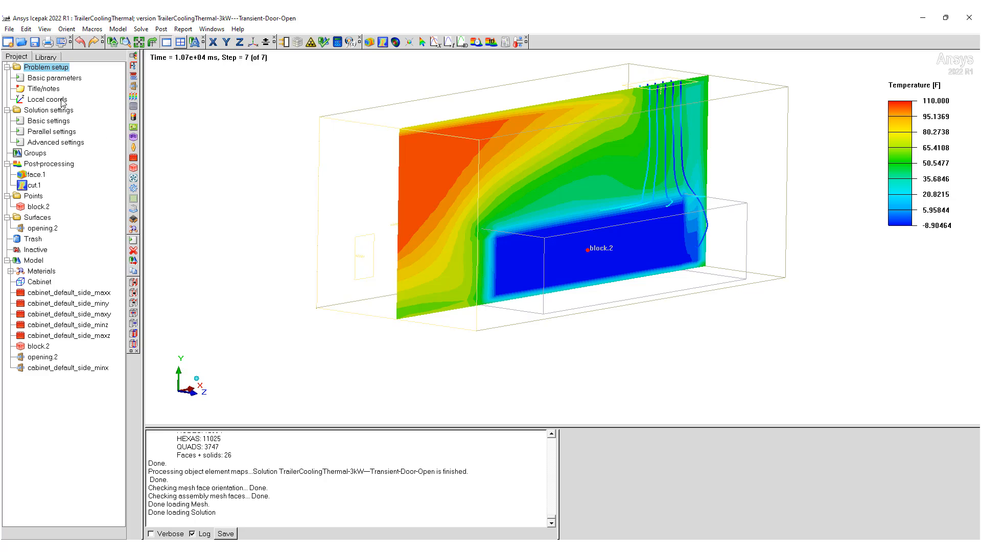
Step: Inspect the species definitions in the advanced basic parameters, and close both dialogs without applying changes
double_click(51, 80)
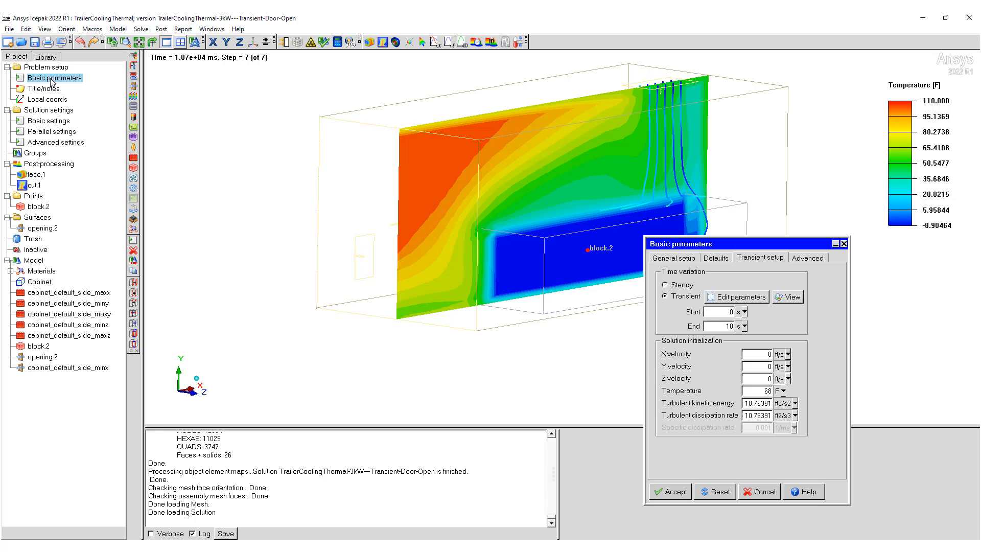
left_click(807, 258)
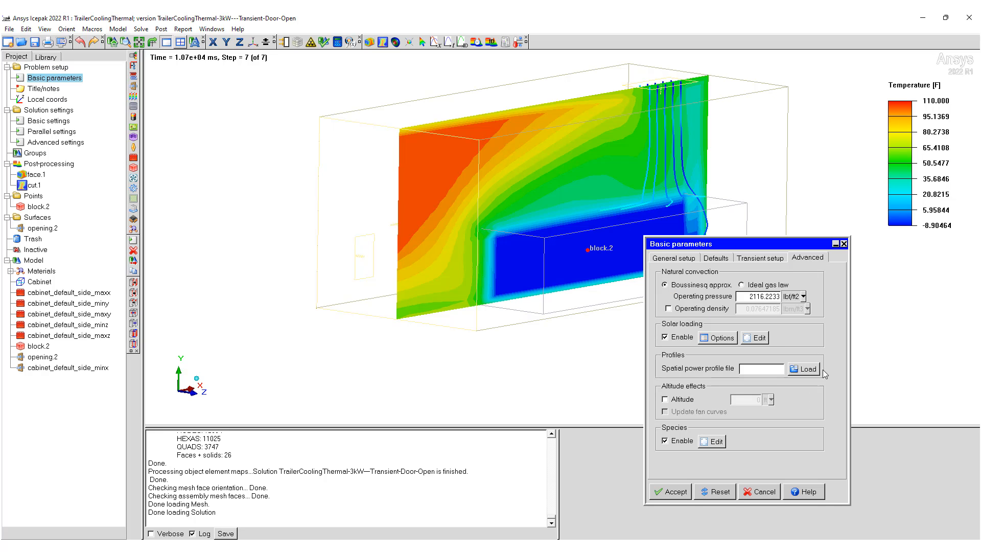
left_click(712, 441)
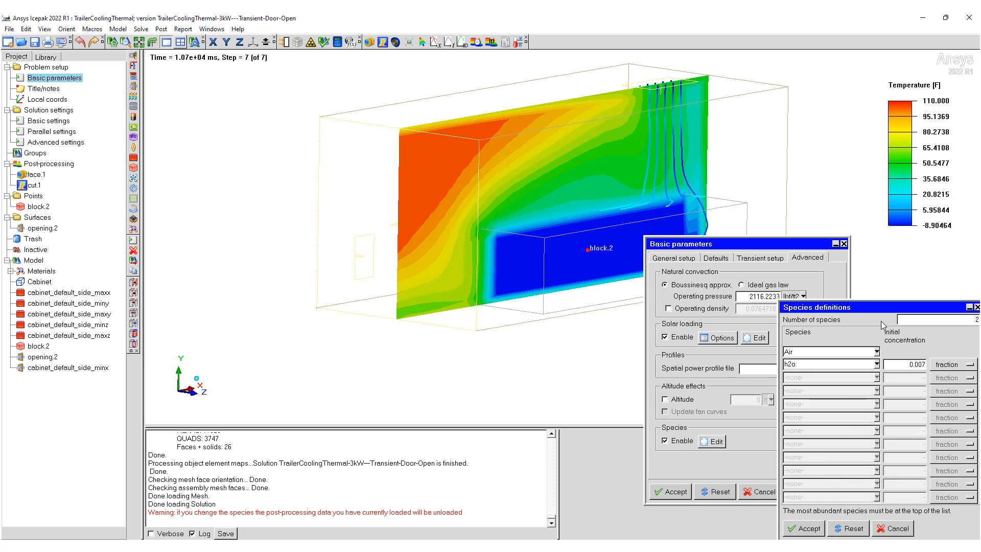
left_click_drag(890, 310, 811, 296)
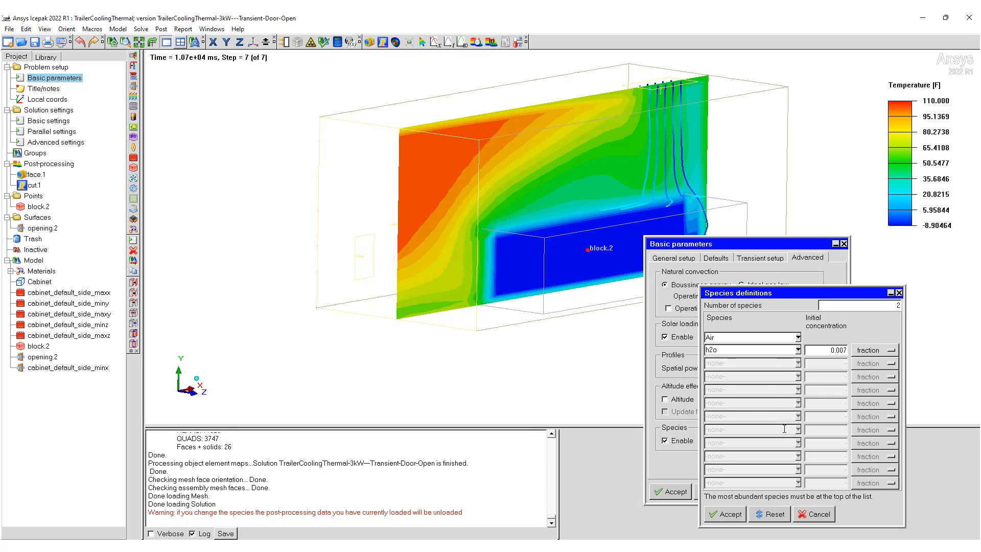
left_click_drag(543, 241, 533, 316)
left_click(815, 514)
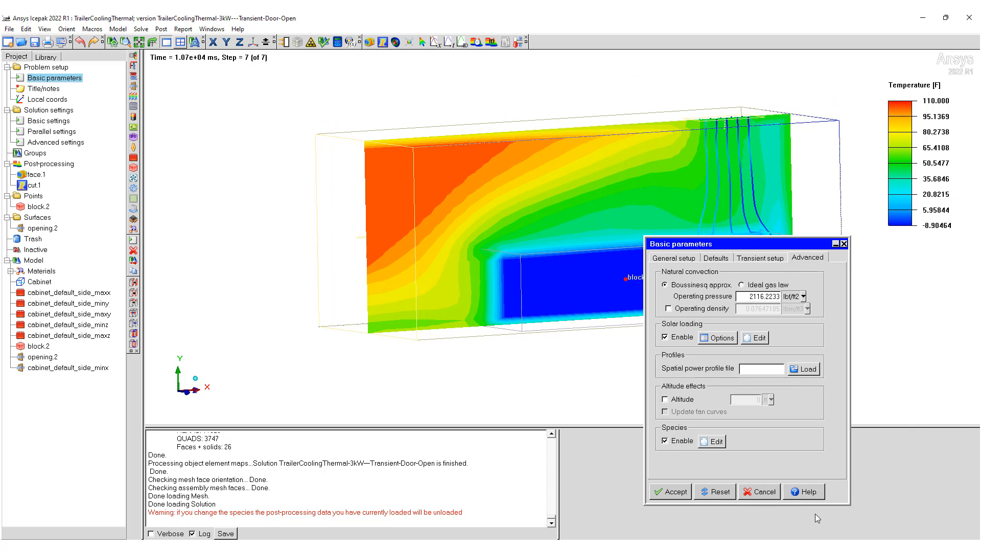
left_click(768, 497)
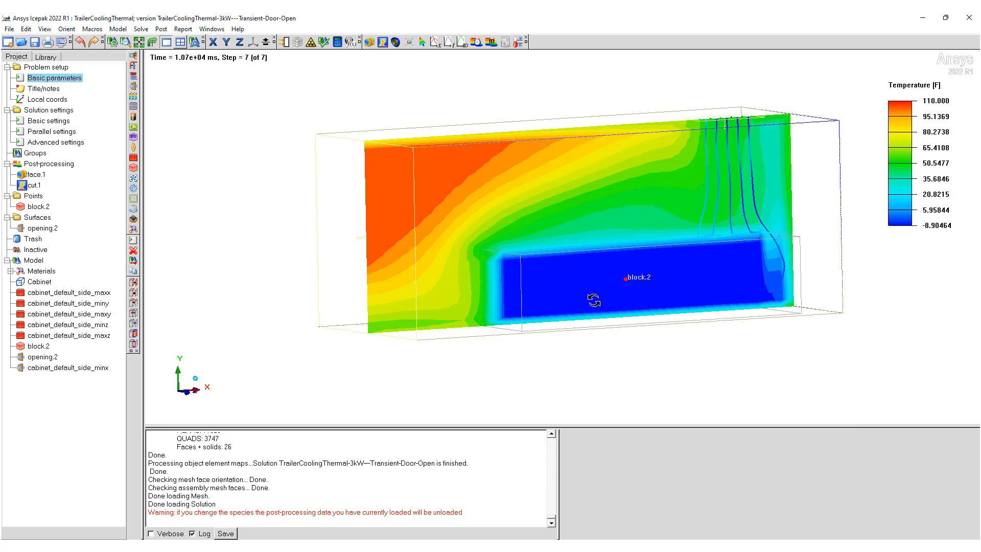
mouse_move(587, 293)
left_mouse_down()
mouse_move(583, 407)
mouse_move(771, 393)
mouse_move(731, 321)
mouse_move(753, 320)
mouse_move(664, 284)
mouse_move(603, 284)
left_mouse_up()
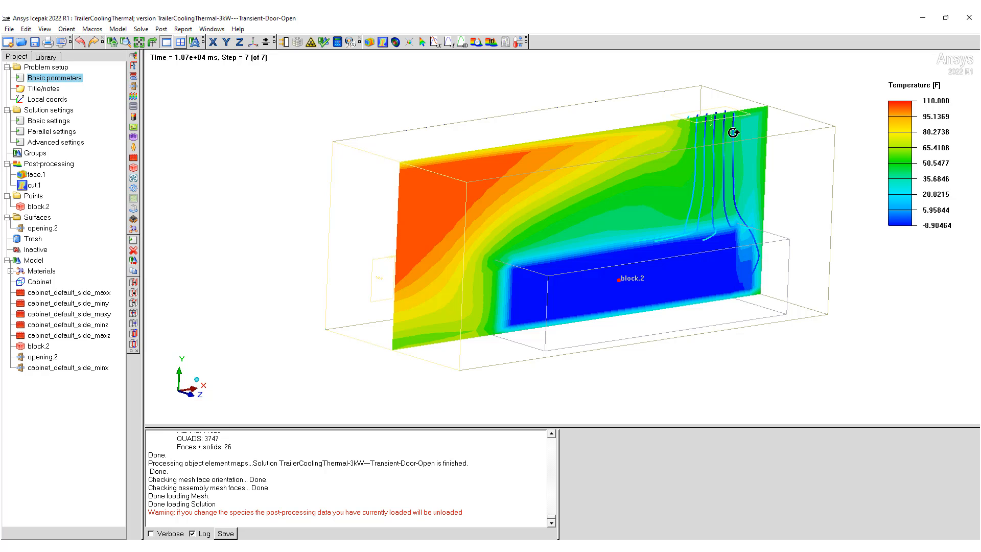
left_click_drag(718, 112, 694, 130)
middle_click_drag(695, 130, 693, 153)
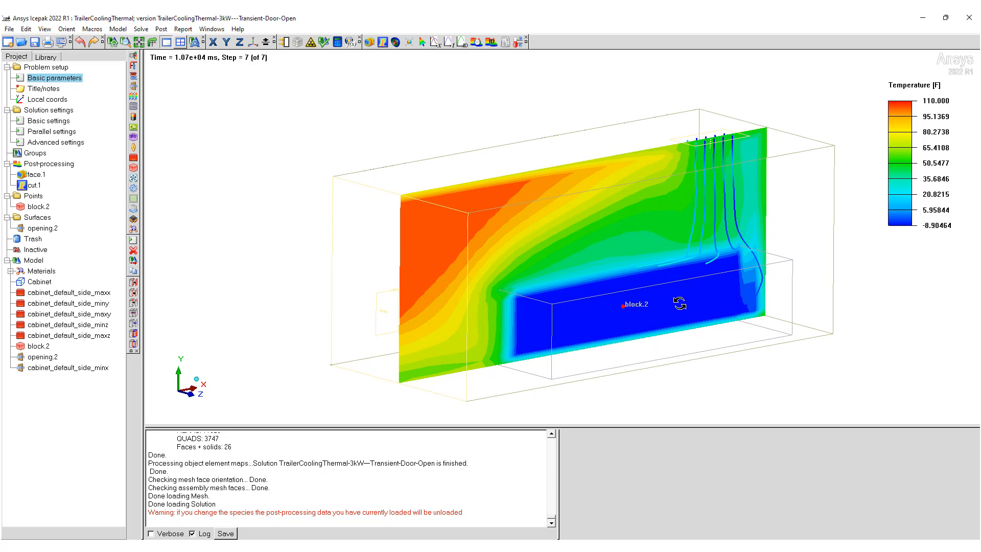
left_click_drag(682, 302, 654, 289)
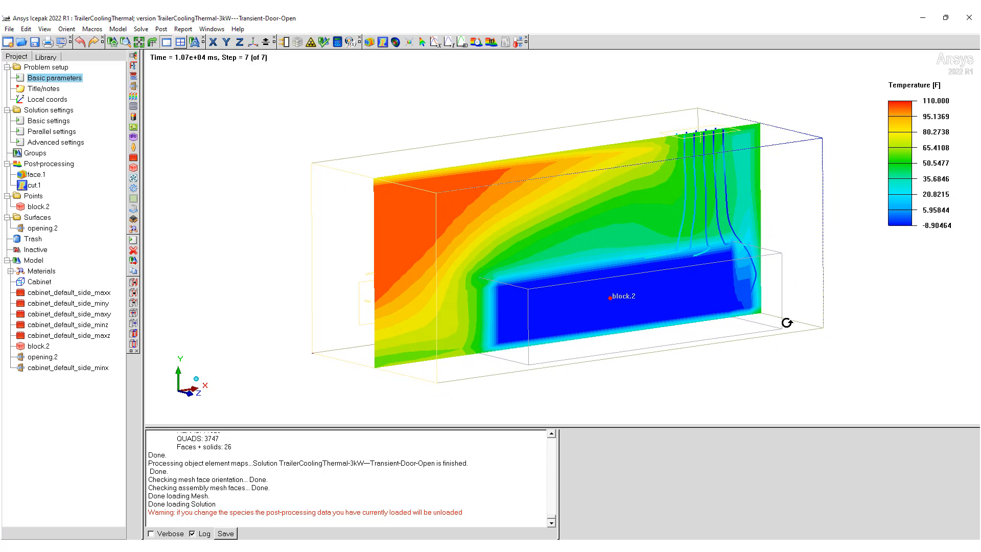